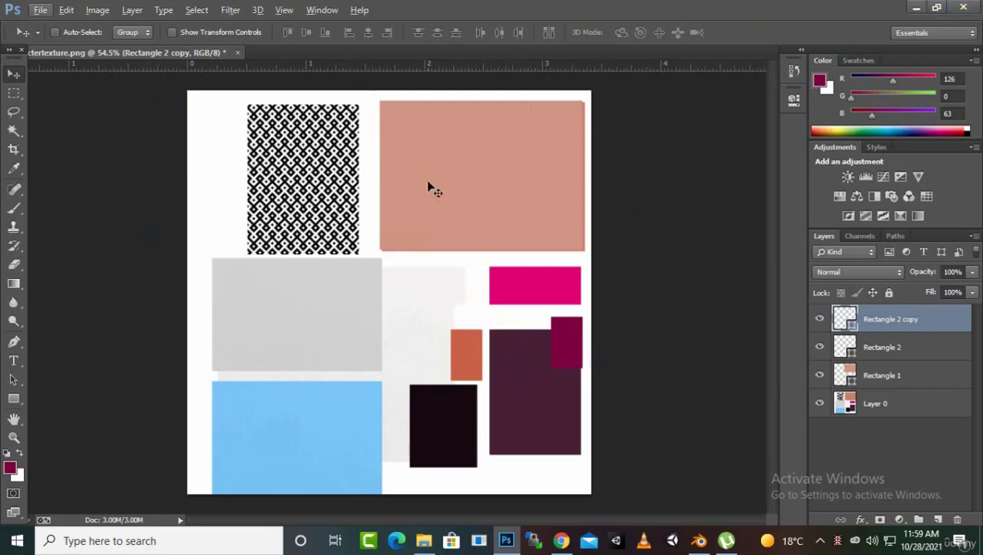
- Switch to Blender, open the UV Editing workspace and return the face from Edit Mode to Object Mode
click(916, 9)
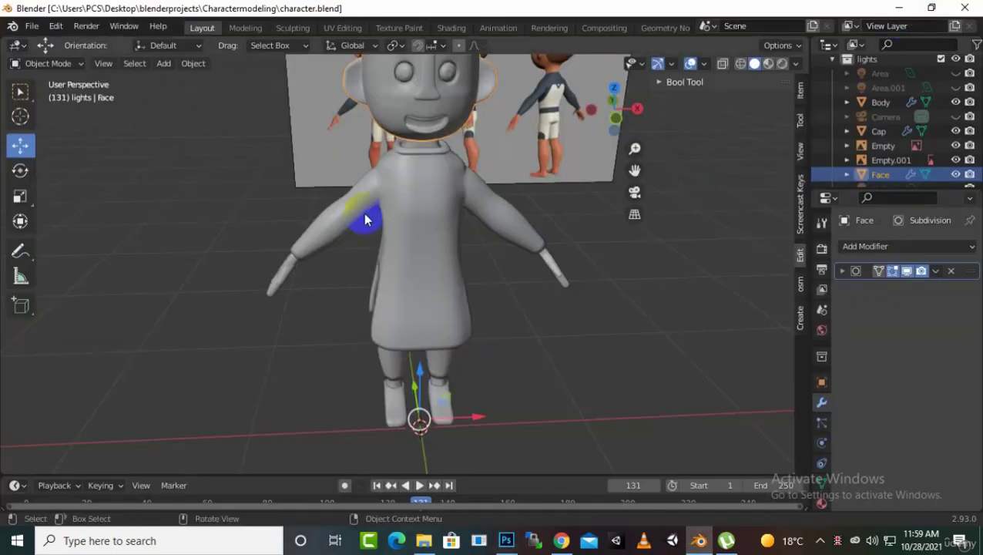
middle_drag(364, 225, 364, 225)
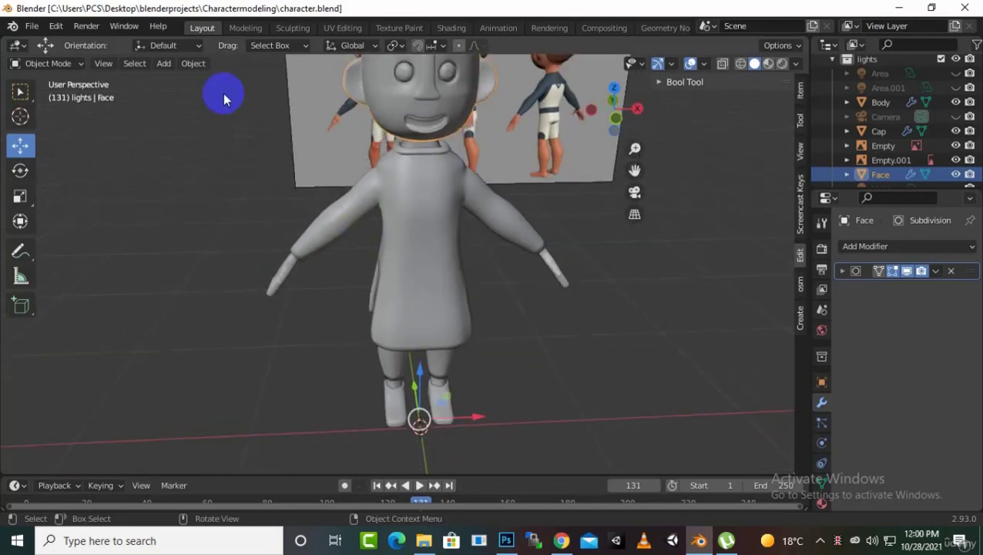
click(339, 28)
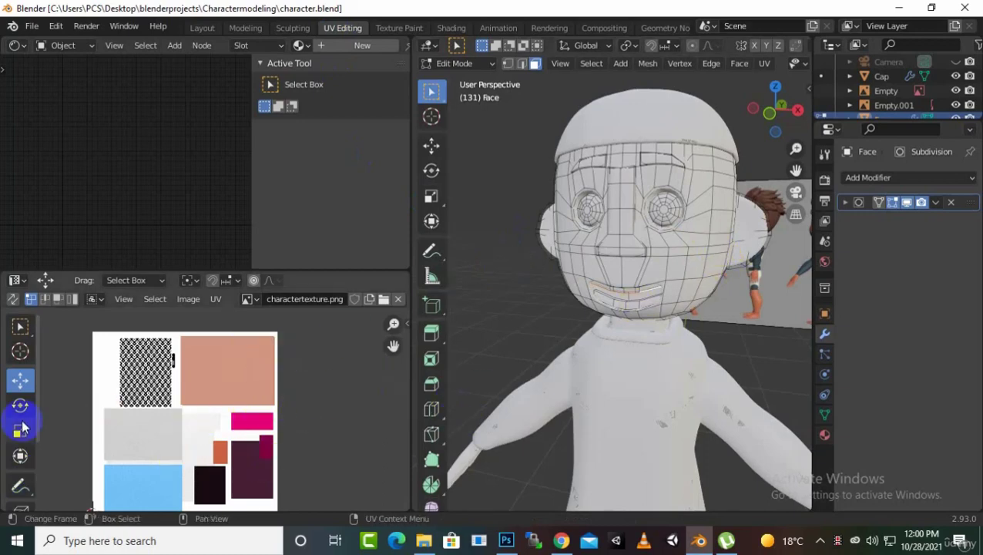
click(194, 393)
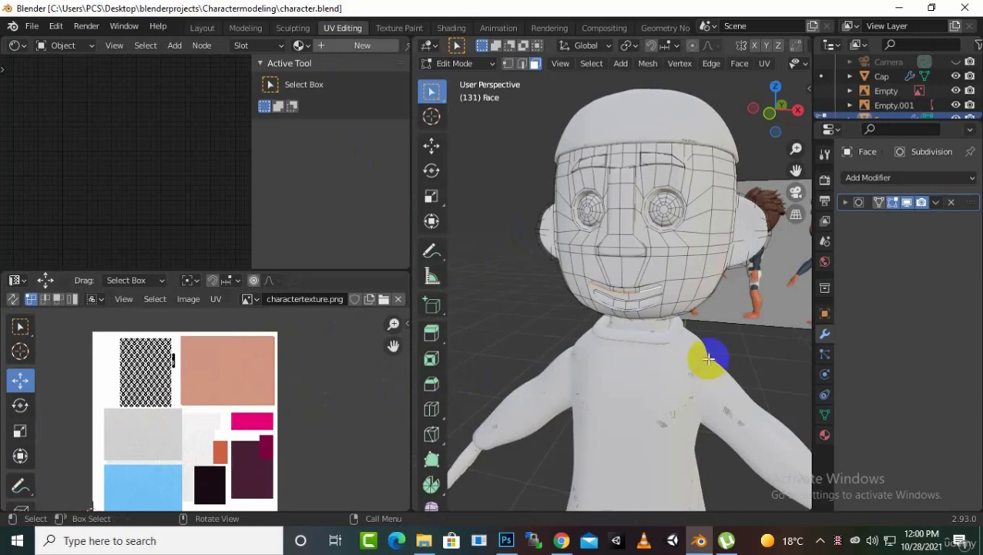
key(Tab)
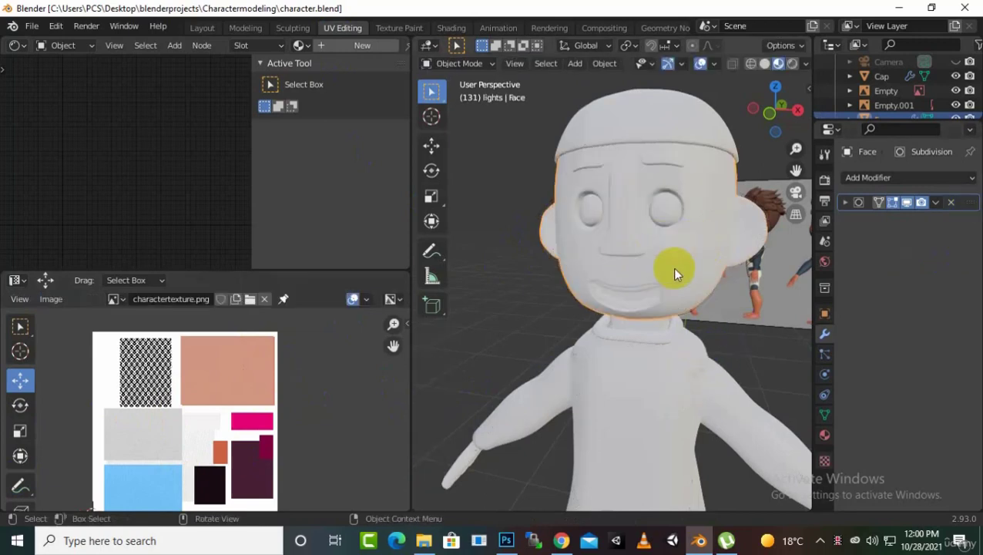
scroll(536, 337, down, 5)
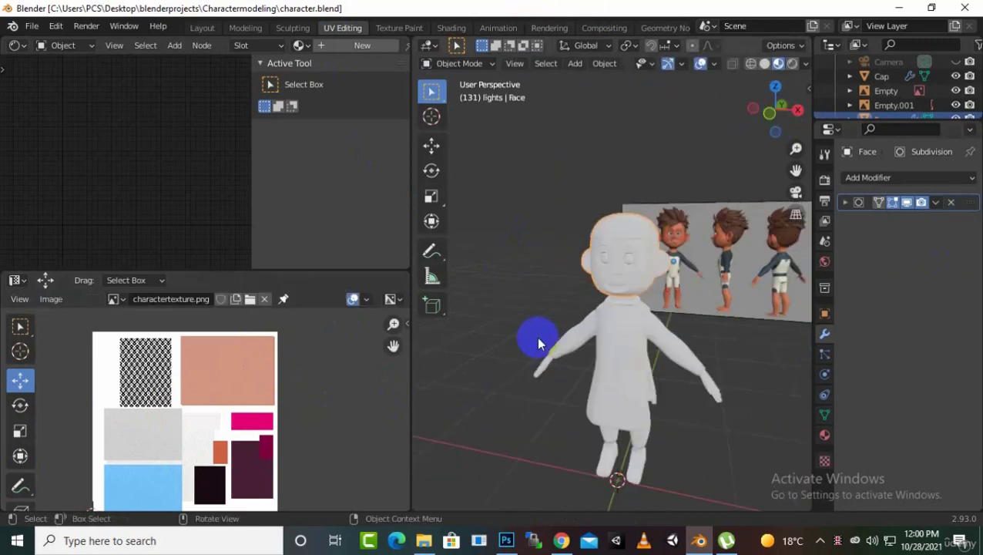
scroll(679, 415, up, 3)
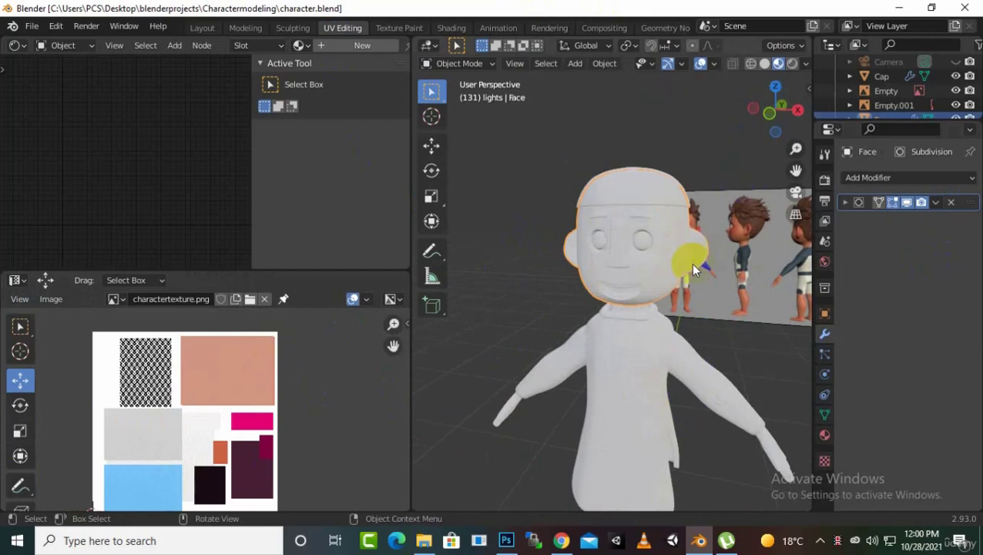
- Apply the Solidify modifier on the character's cap
click(624, 202)
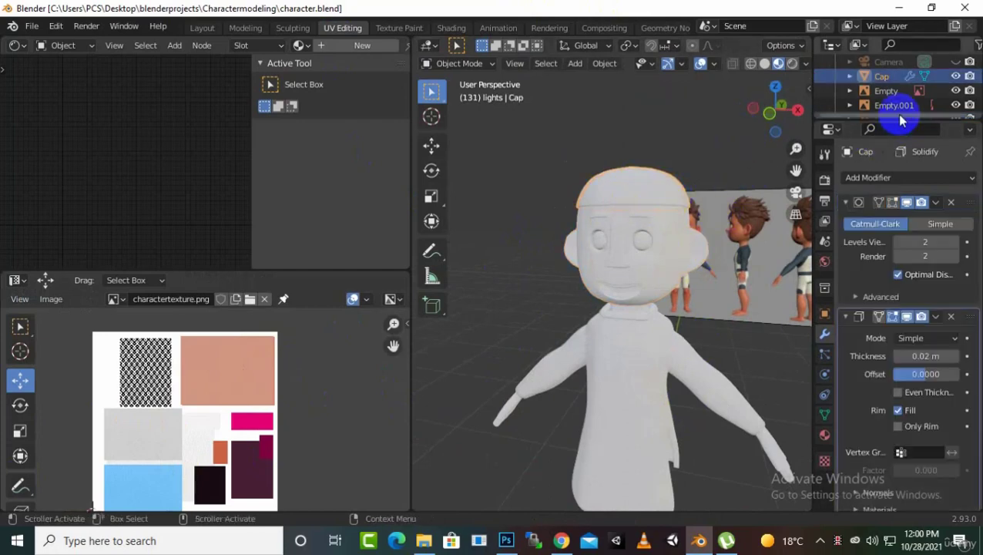
click(935, 317)
click(900, 328)
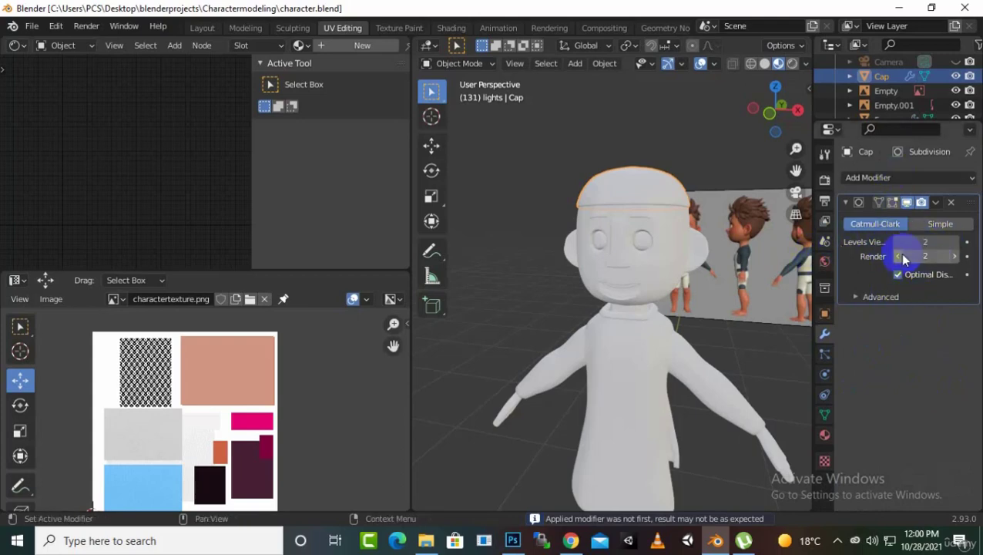
- Create a new material on the cap and name it BidyMAterial
click(824, 435)
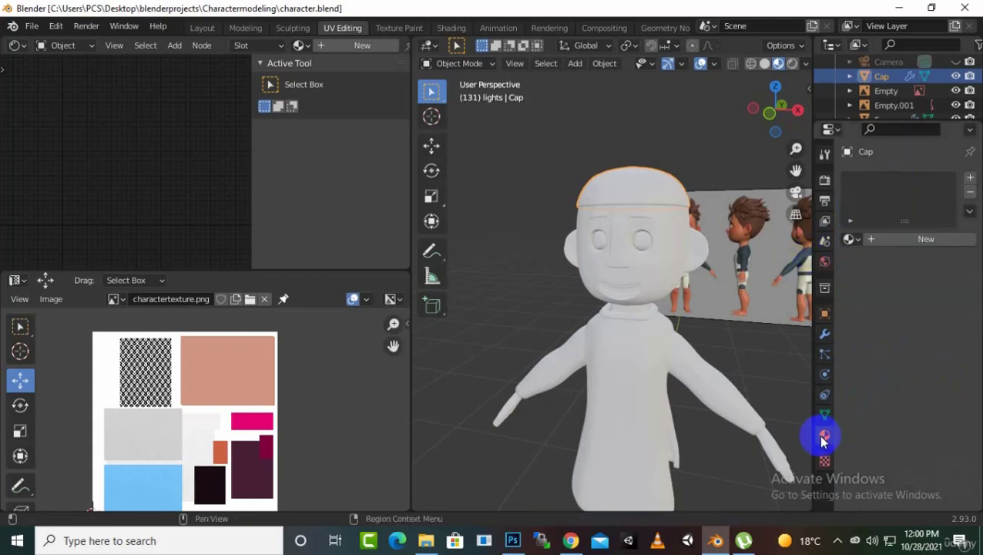
click(869, 245)
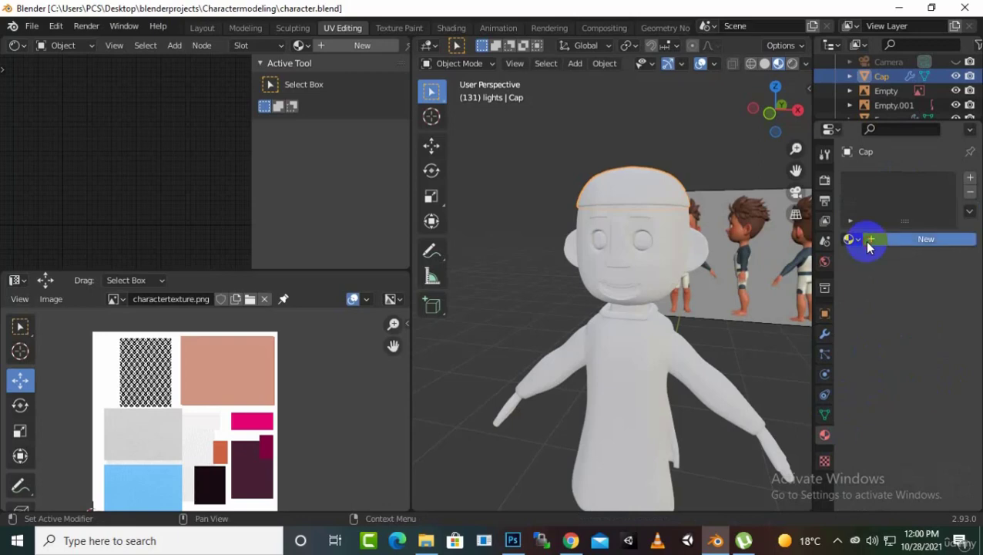
double_click(877, 239)
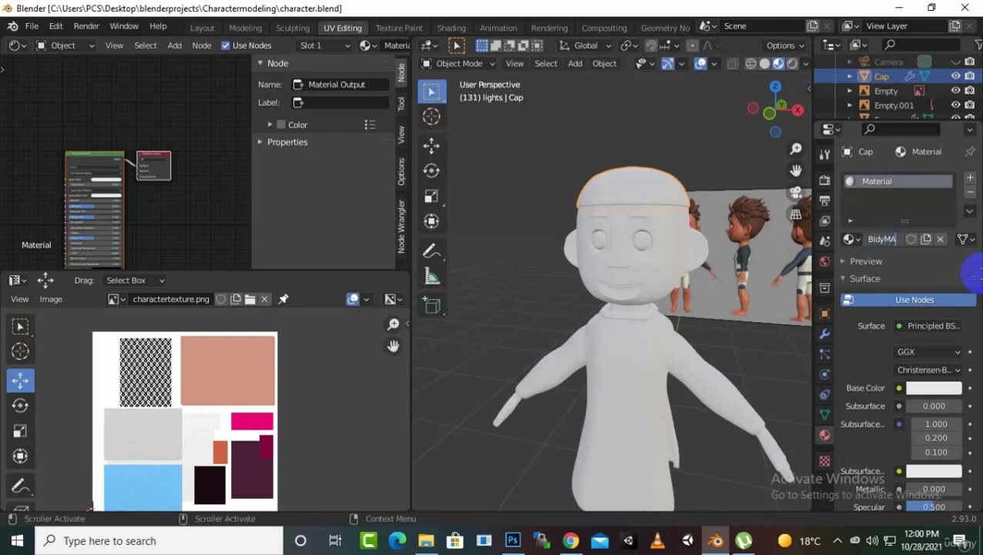
text(BidyMAterial)
key(Return)
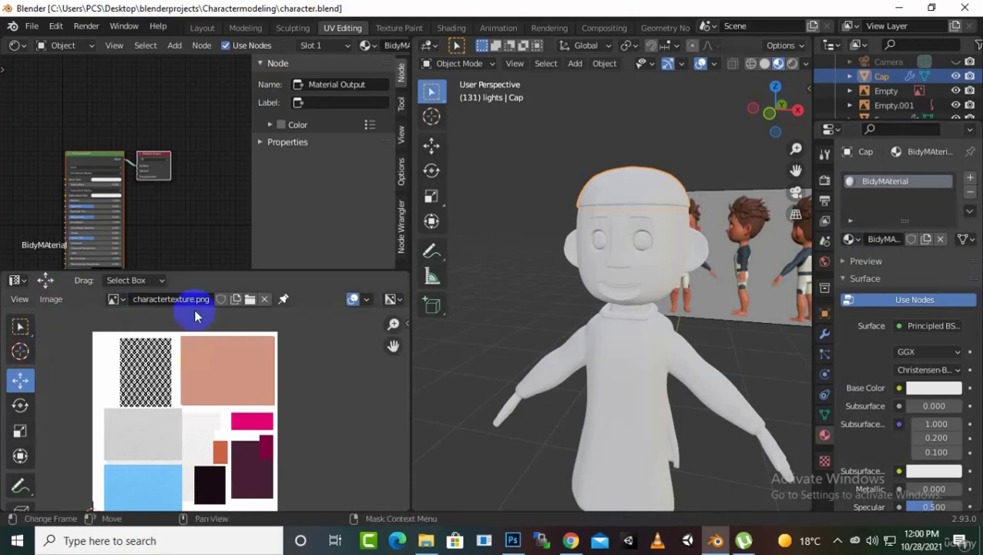
- Add charactertexture.png as an image texture node, space out the nodes and connect its color to the Principled BSDF's Base Color
drag(113, 302, 13, 107)
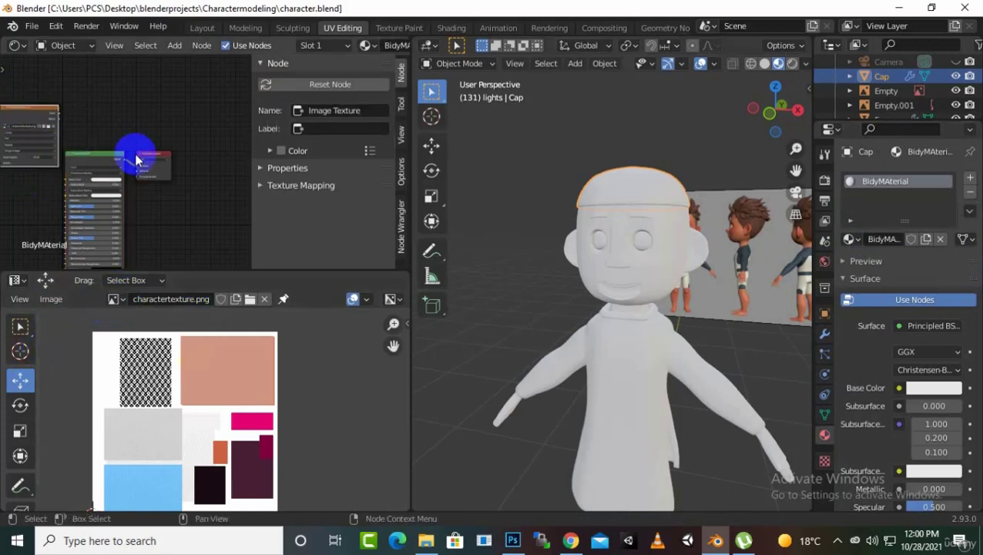
click(157, 168)
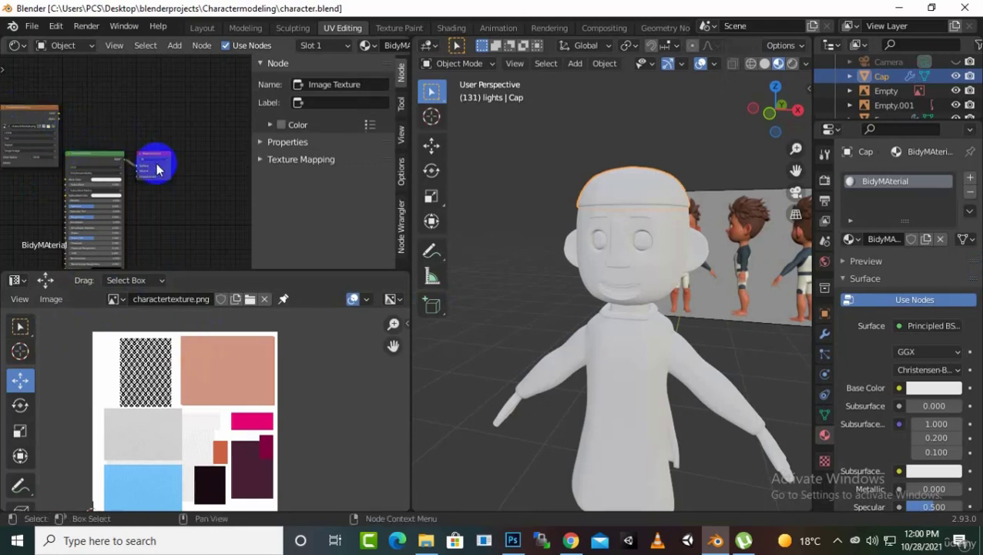
drag(166, 161, 220, 160)
drag(105, 158, 160, 150)
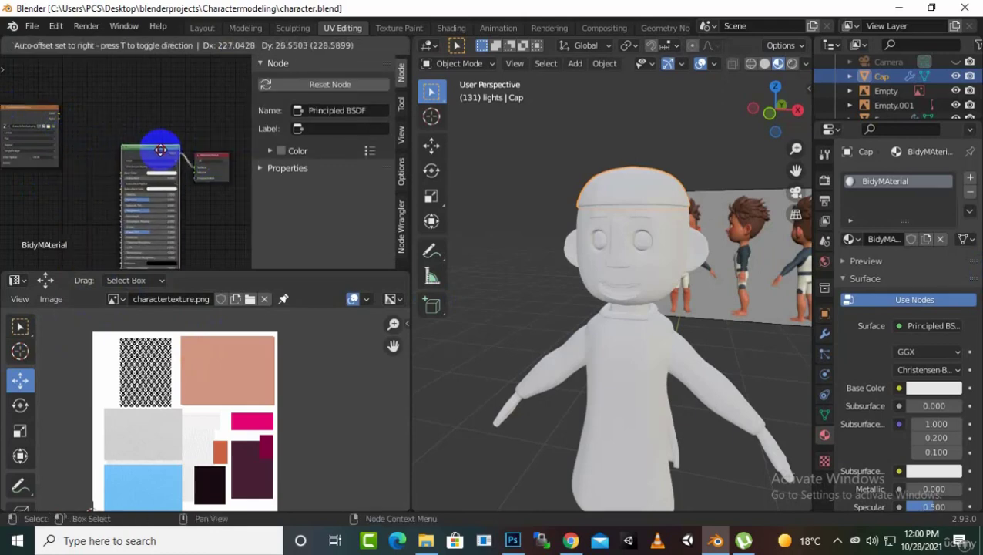
drag(60, 115, 122, 174)
scroll(669, 192, up, 2)
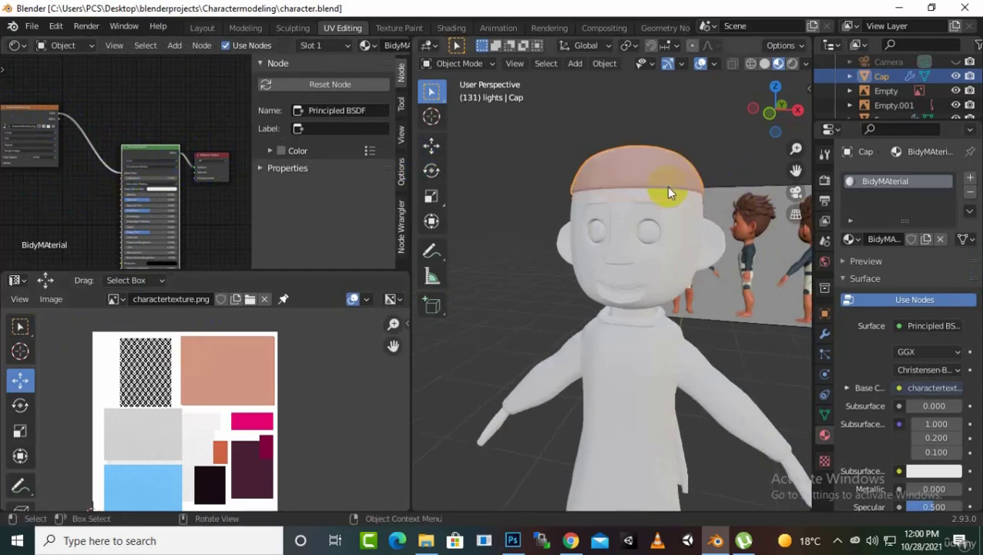
- Select the whole cap mesh in Edit Mode and move all its UVs onto the black-and-white pattern of the texture
middle_drag(669, 192, 652, 161)
scroll(632, 225, down, 3)
scroll(607, 224, up, 3)
key(Tab)
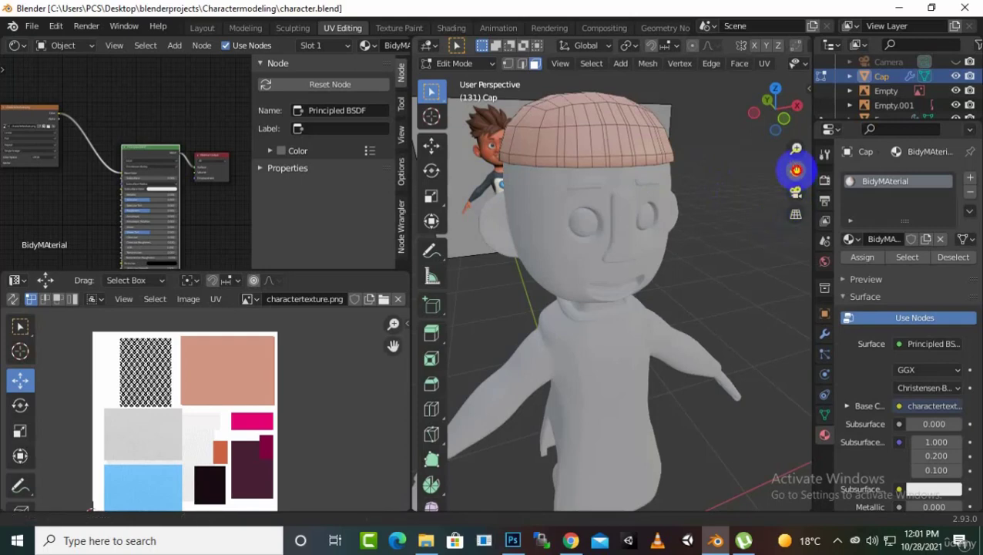
drag(797, 169, 803, 255)
key(a)
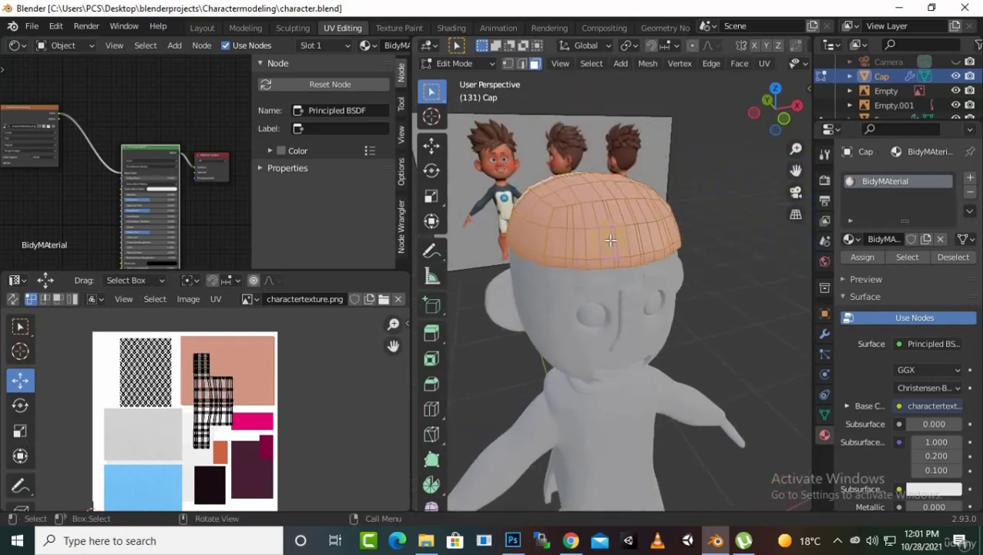
scroll(220, 435, up, 3)
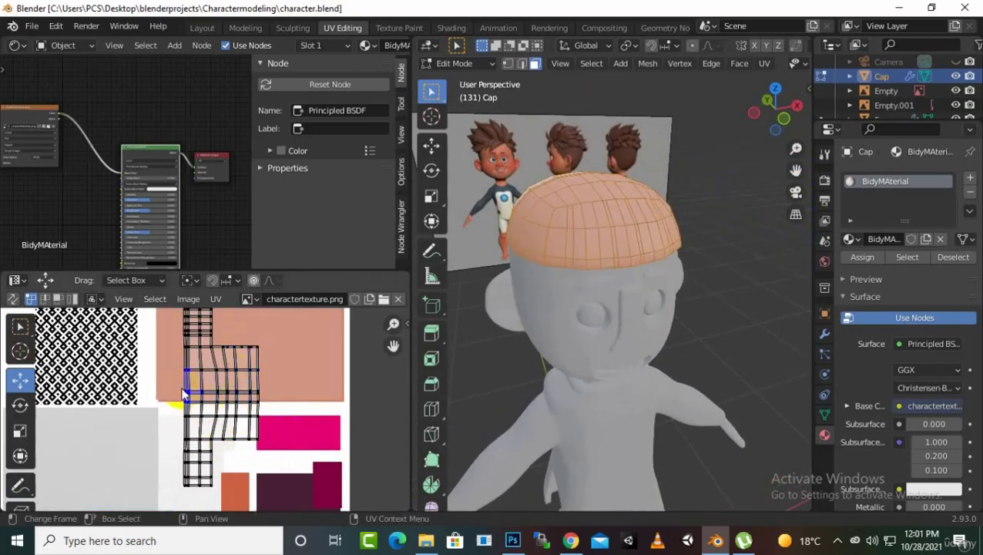
scroll(262, 463, down, 2)
drag(271, 484, 161, 299)
drag(266, 395, 136, 319)
click(136, 319)
- Examine how the pattern runs across the cap's front, back, sides and lower rim
scroll(575, 307, up, 4)
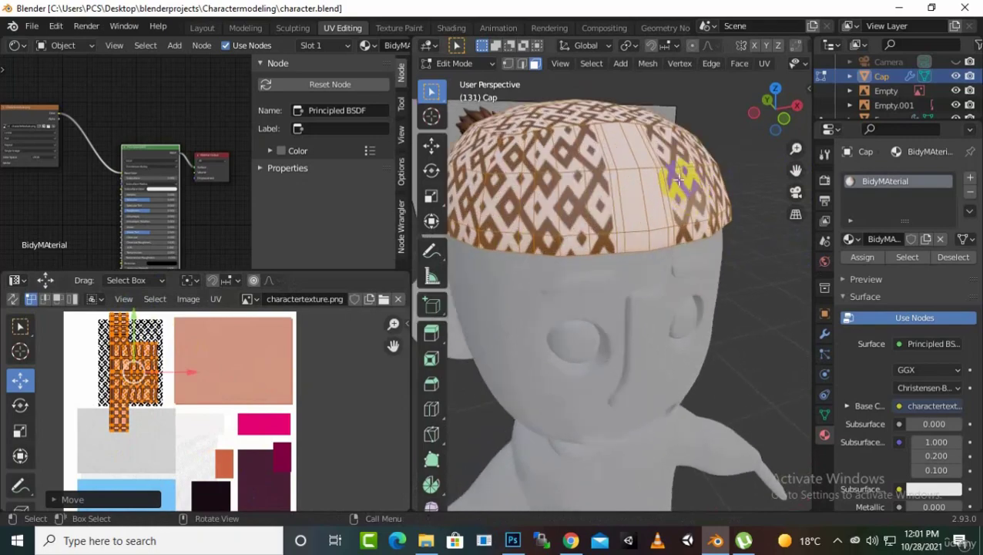
middle_drag(731, 278, 439, 263)
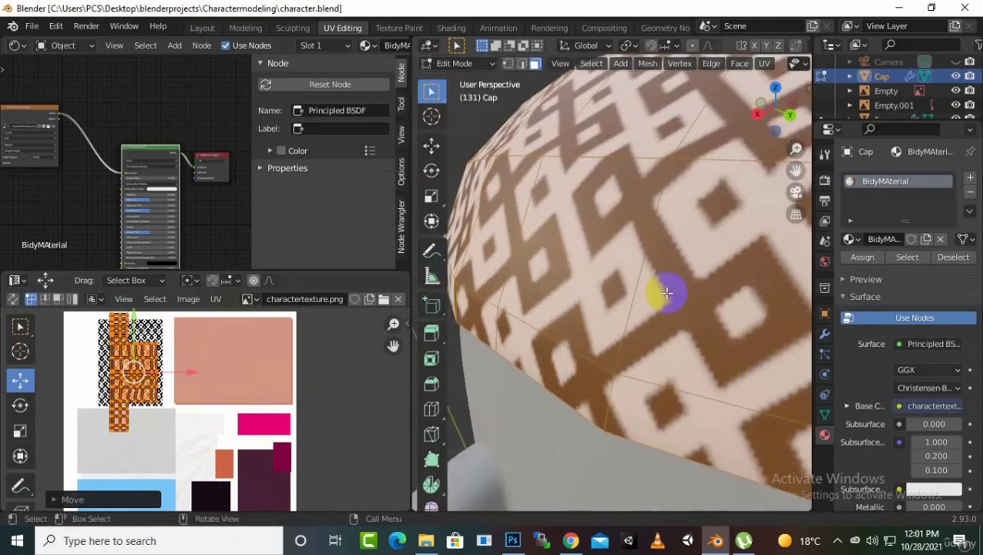
scroll(669, 289, down, 5)
middle_drag(708, 302, 693, 324)
scroll(693, 324, up, 5)
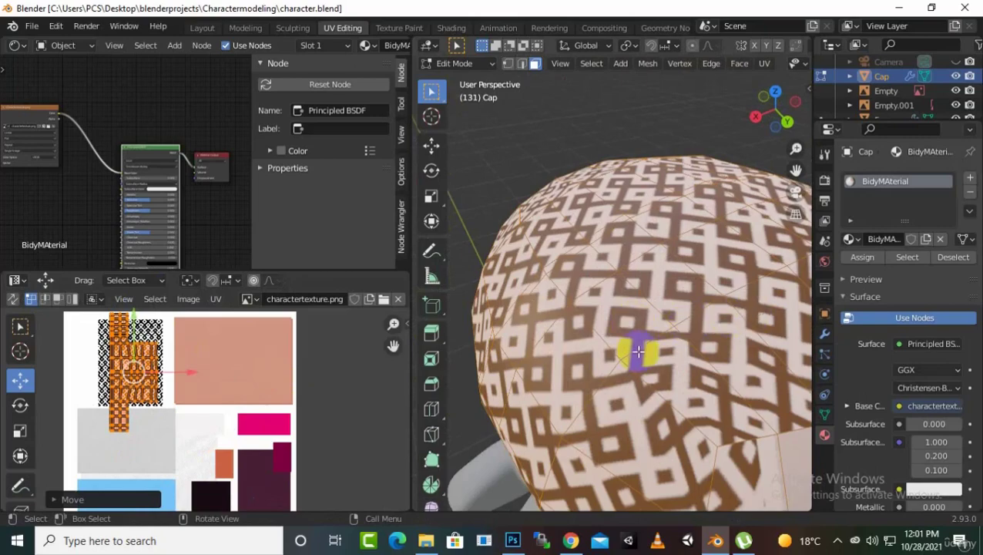
scroll(638, 351, down, 5)
middle_drag(638, 352, 772, 318)
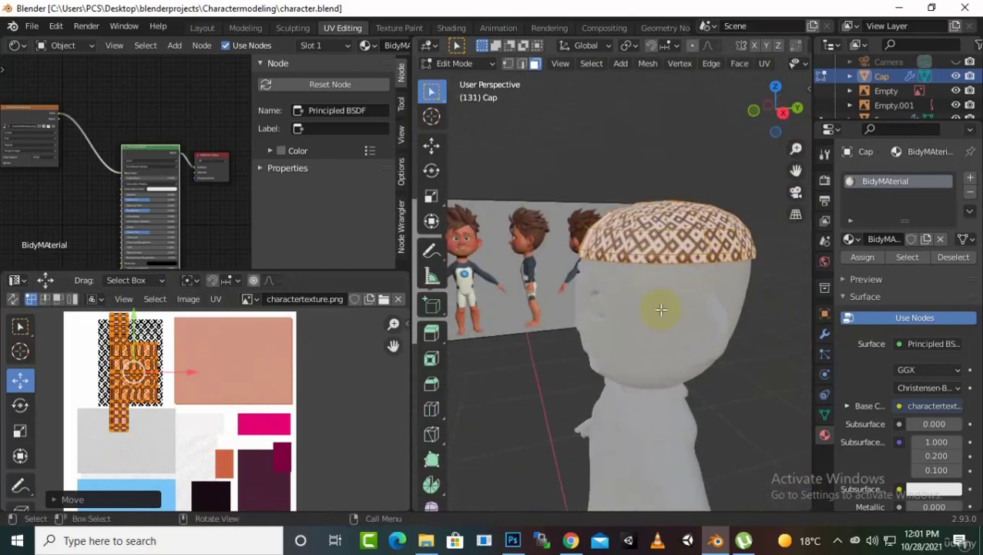
scroll(623, 281, up, 3)
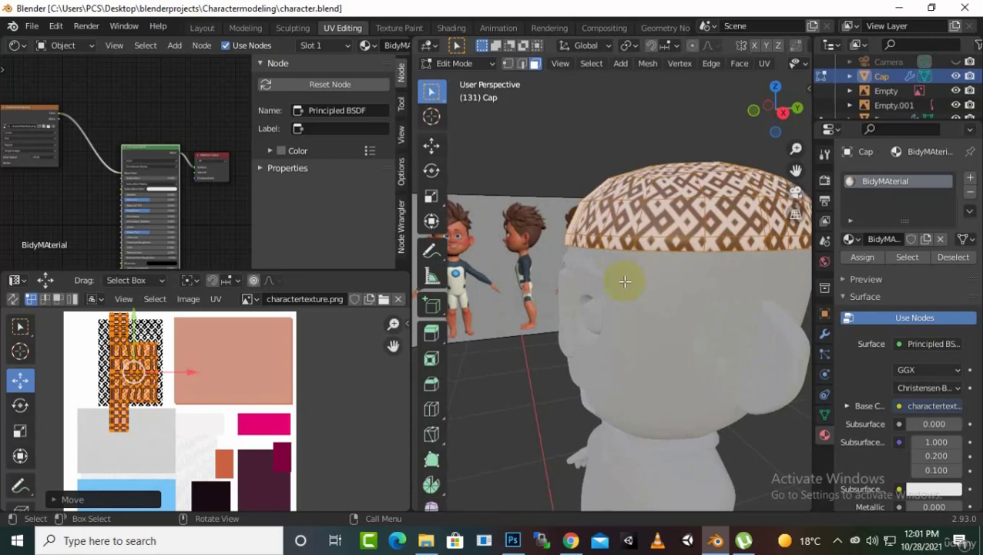
scroll(670, 248, up, 2)
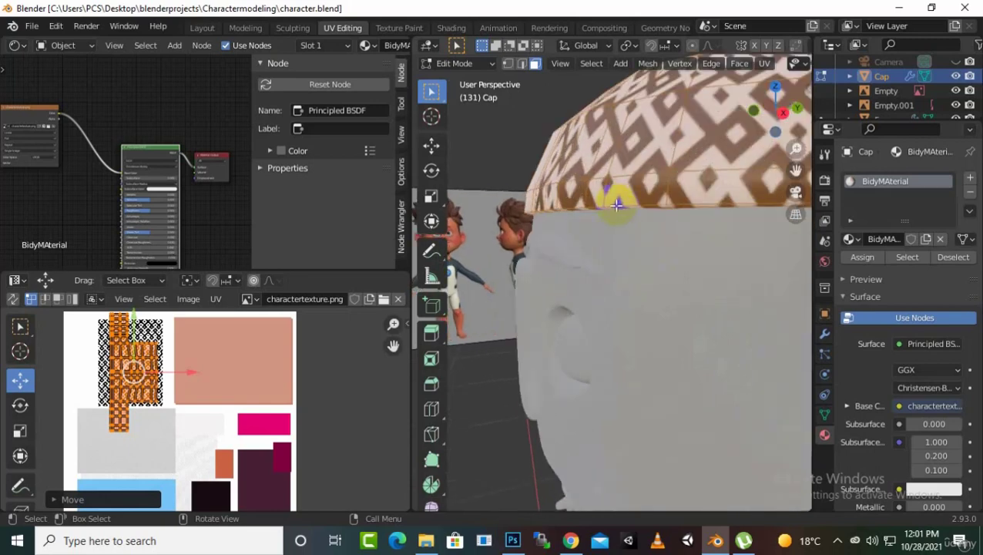
scroll(616, 204, up, 2)
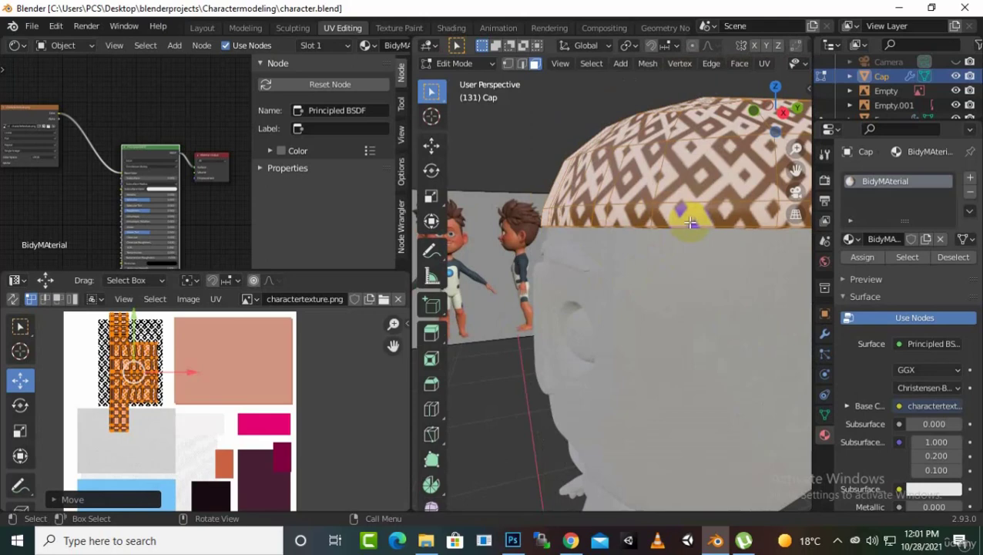
scroll(652, 191, up, 2)
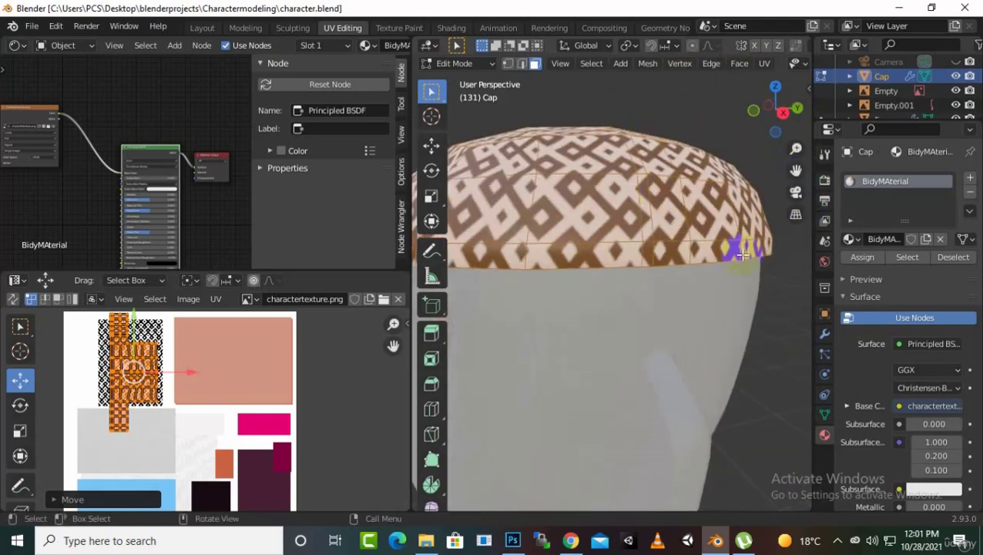
- Select the edge loop around the cap's lower rim and mark it as a seam
alt+click(688, 256)
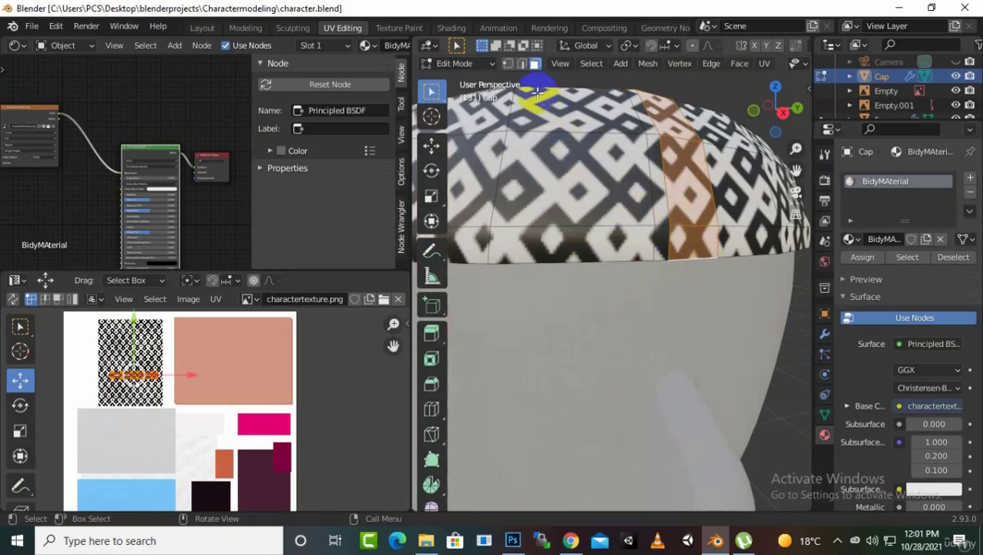
click(521, 63)
scroll(539, 251, down, 6)
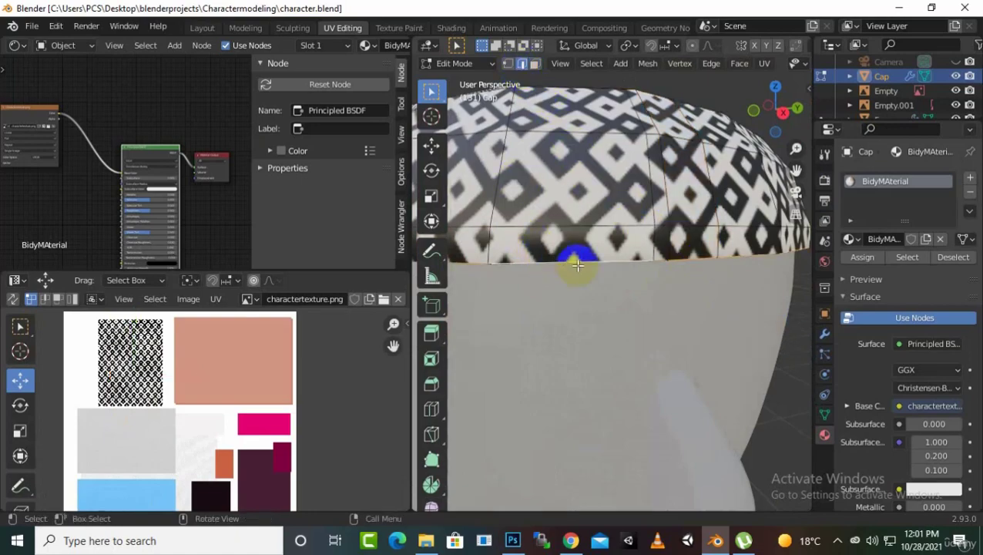
middle_drag(570, 285, 684, 311)
key(ctrl+e)
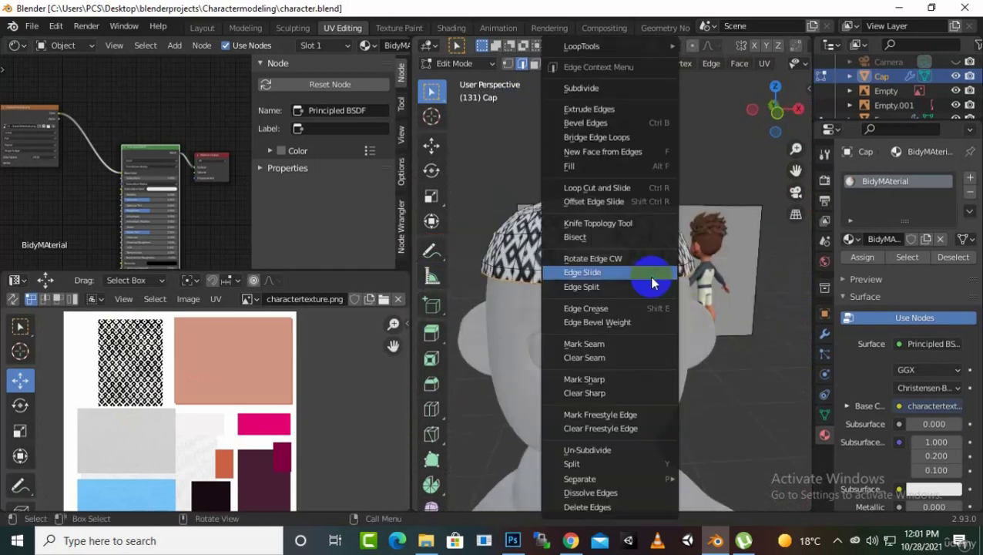
click(633, 347)
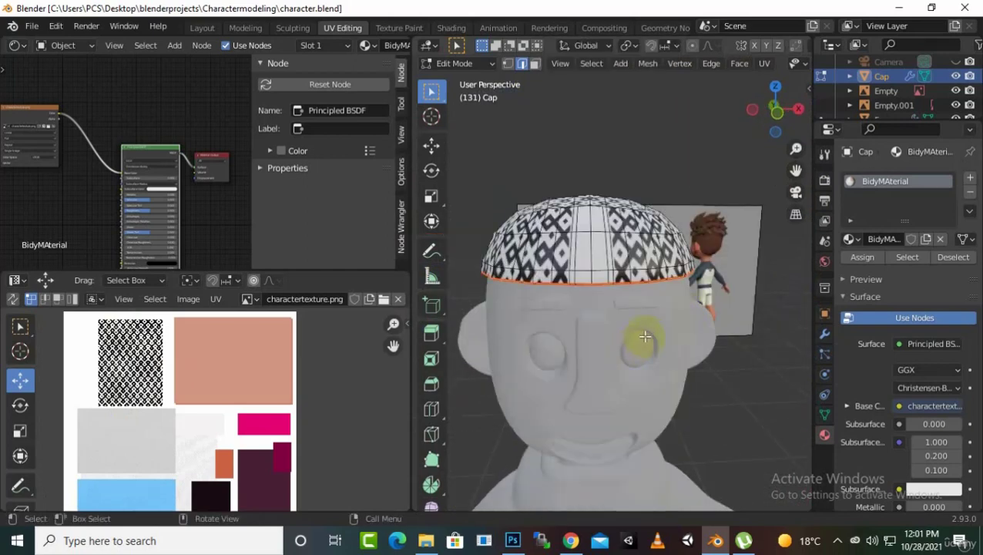
- Unwrap the entire cap mesh along the marked rim seam
key(a)
key(u)
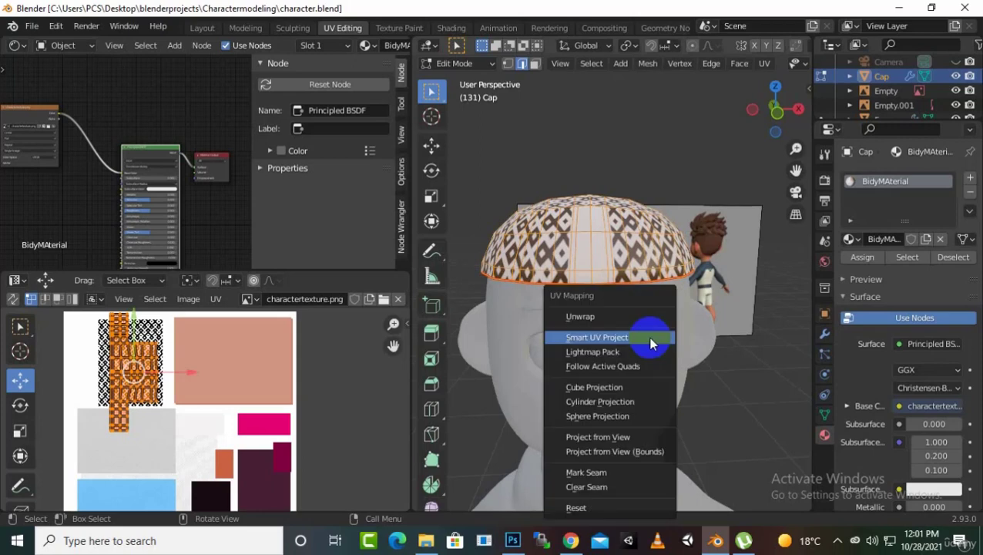
click(629, 319)
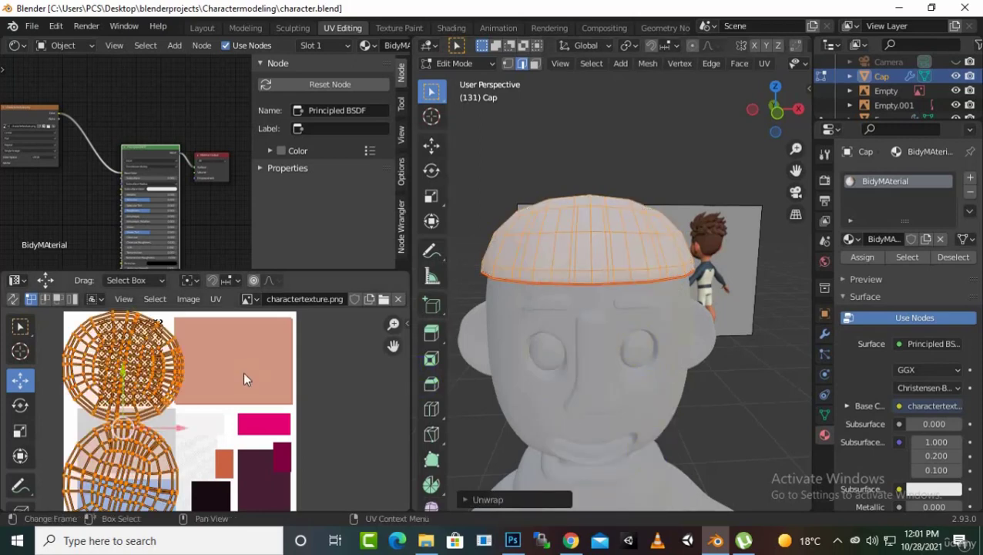
scroll(242, 371, down, 2)
drag(393, 345, 45, 300)
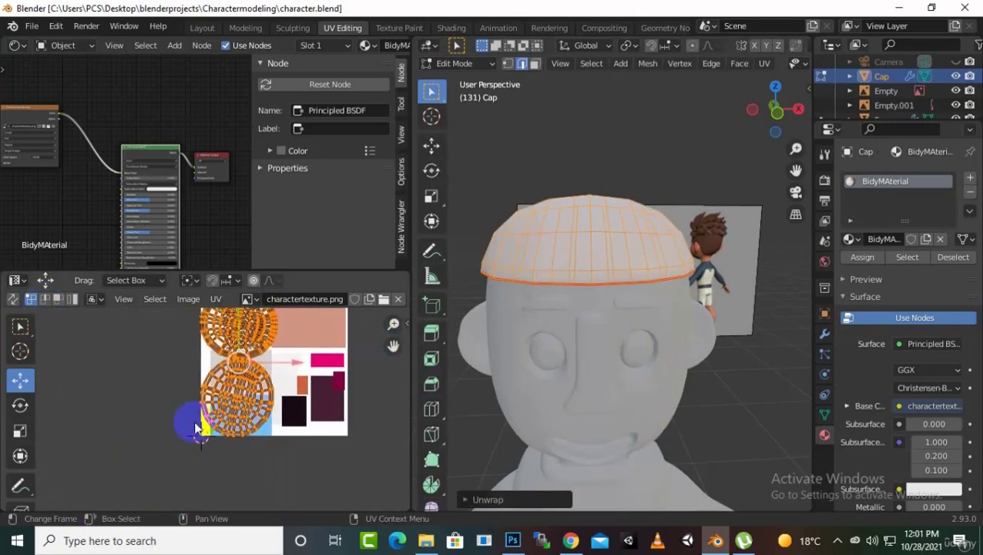
- Scale down both of the cap's round UV islands in two passes so each is narrower than the black-and-white pattern
scroll(194, 422, up, 2)
scroll(289, 387, down, 4)
scroll(297, 397, down, 2)
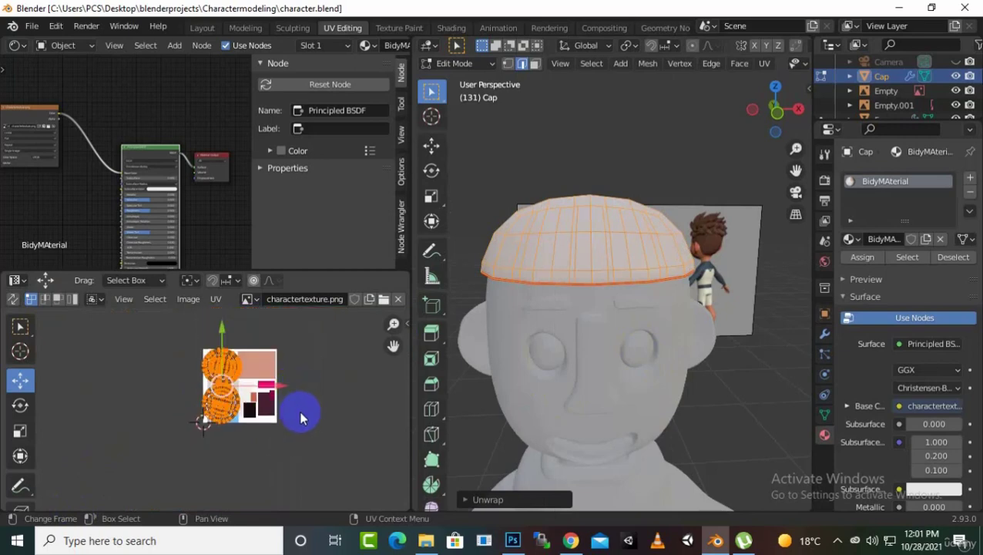
key(s)
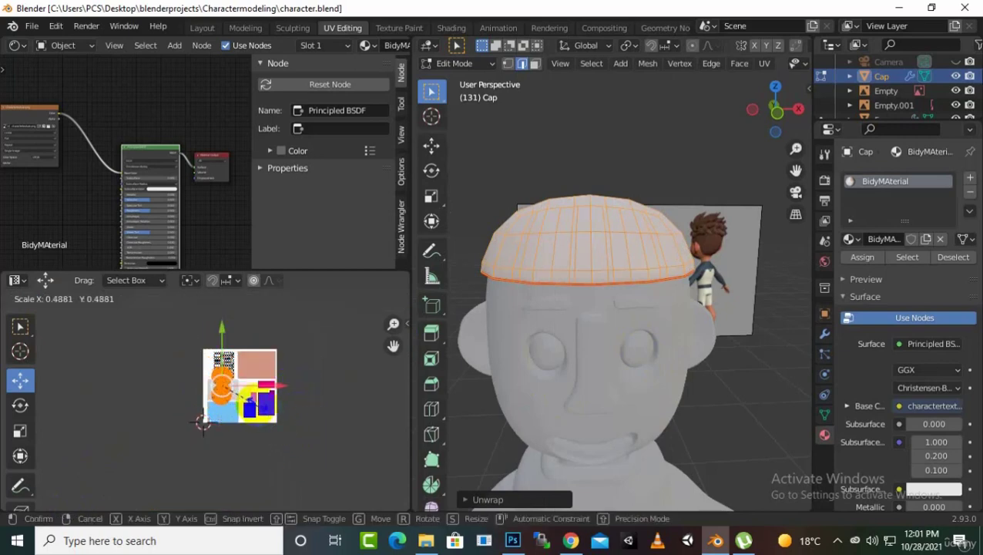
click(248, 398)
scroll(254, 387, up, 5)
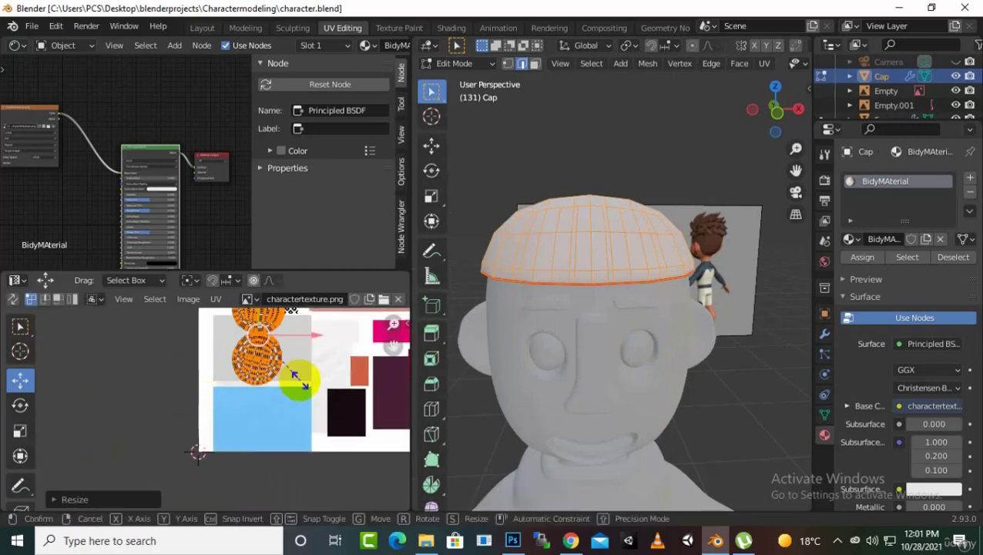
key(s)
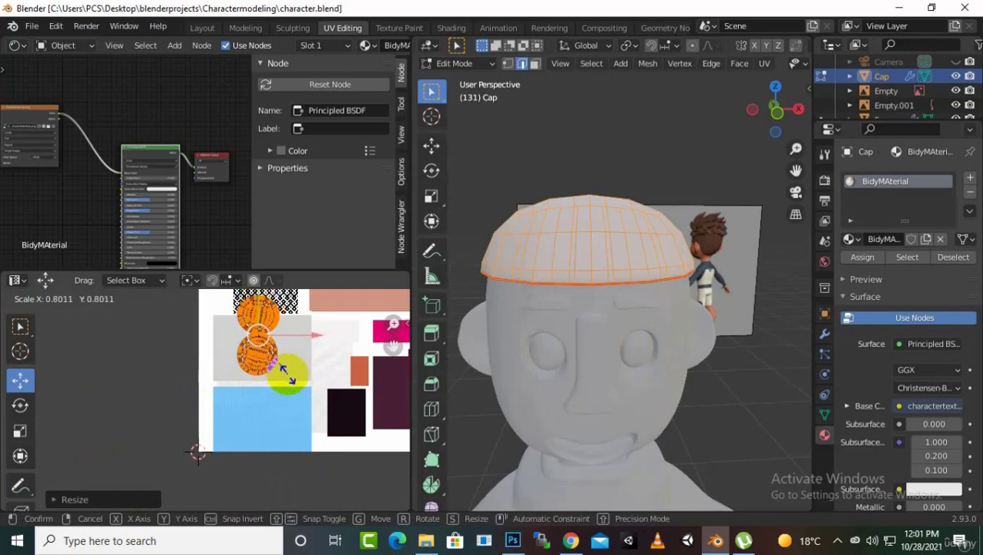
click(293, 383)
- Move both cap UV islands straight up so the upper one lies on the black-and-white pattern
drag(396, 349, 258, 375)
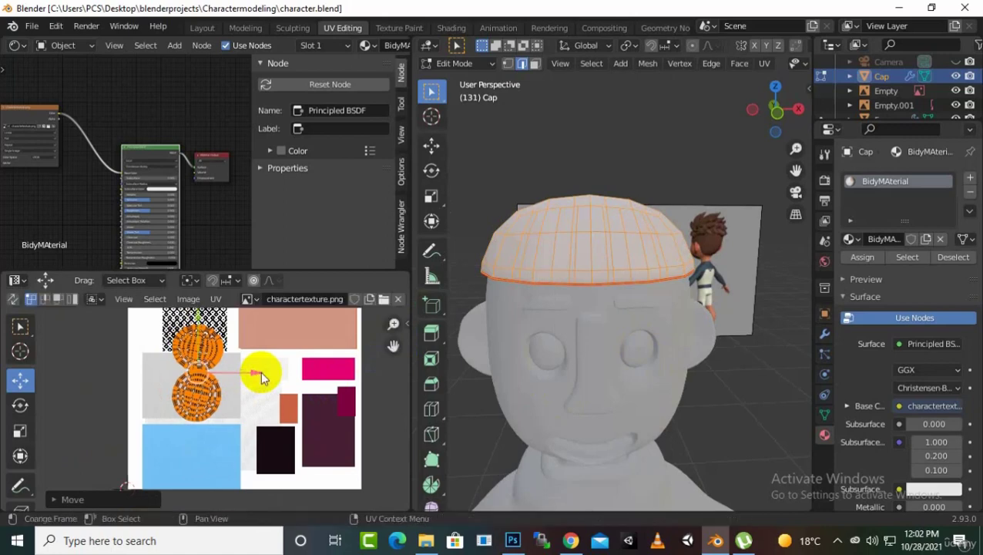
drag(197, 315, 193, 515)
click(201, 359)
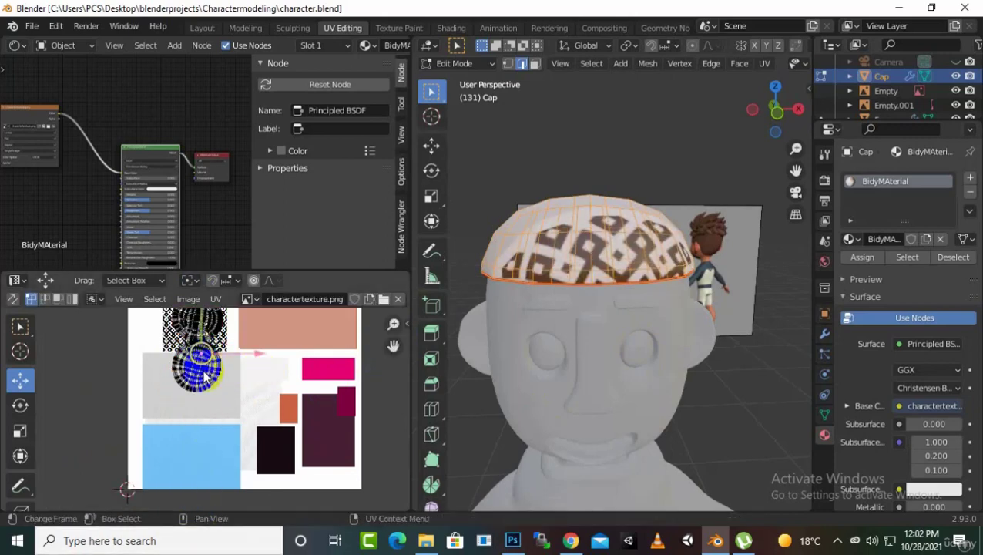
- Select only the lower round UV island and move it up about 0.19 along Y onto the black-and-white pattern
key(l)
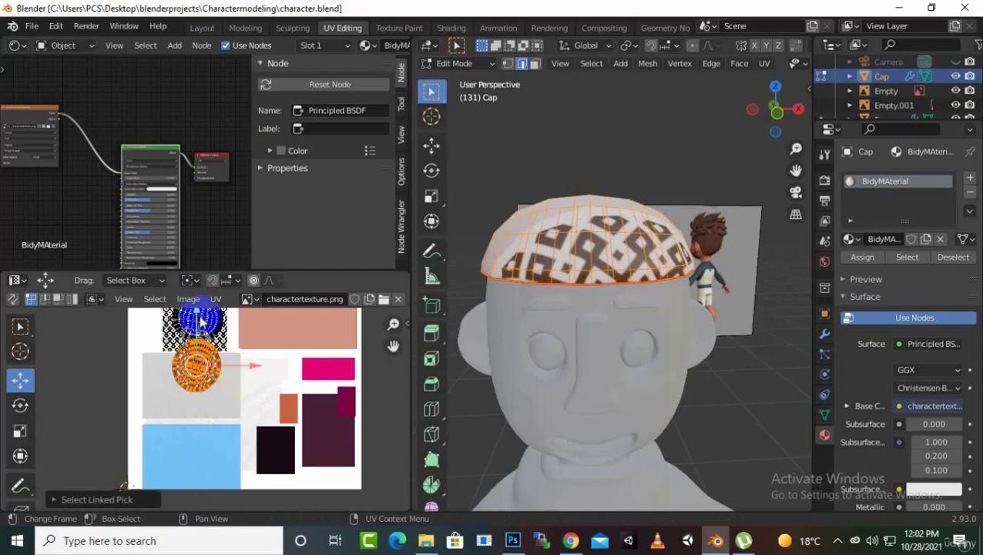
drag(389, 339, 389, 383)
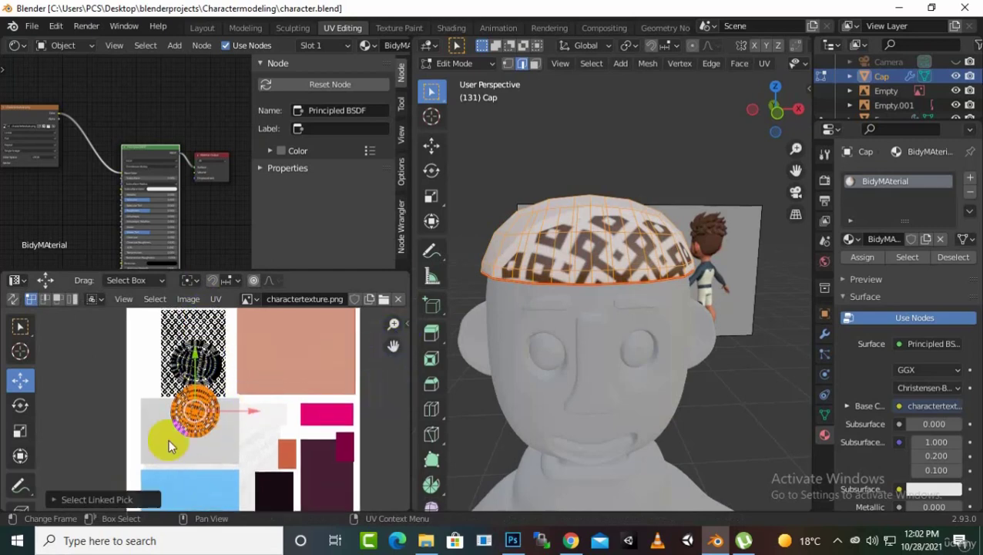
scroll(170, 445, up, 2)
key(g)
key(y)
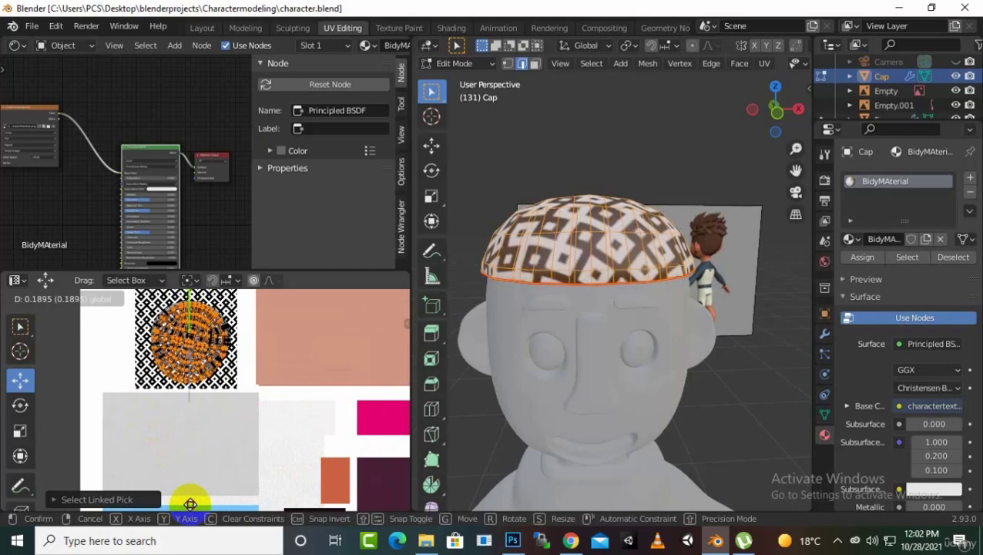
click(189, 504)
- Select both overlapping cap UV islands and enlarge them by about 1.15, then by about 1.08
drag(285, 428, 122, 284)
scroll(227, 436, down, 1)
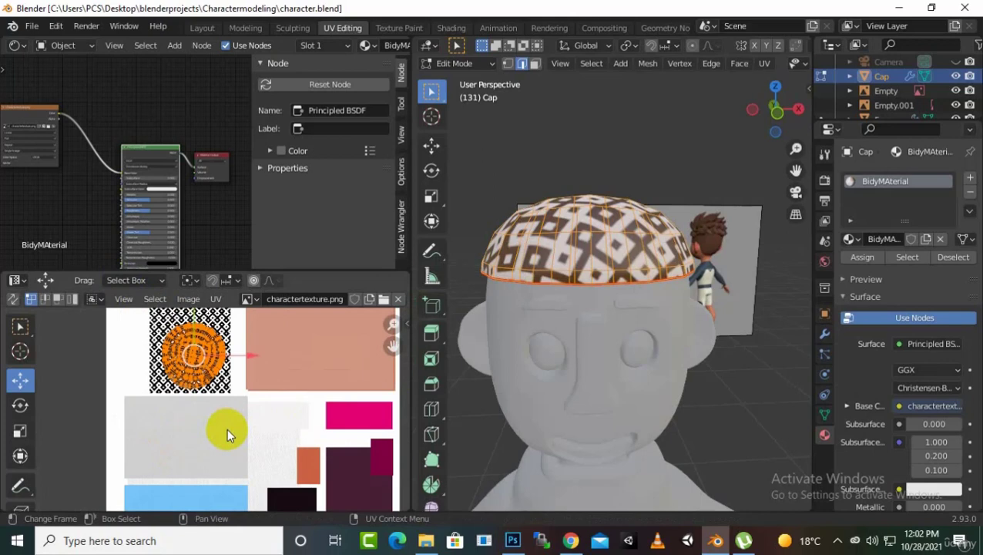
key(s)
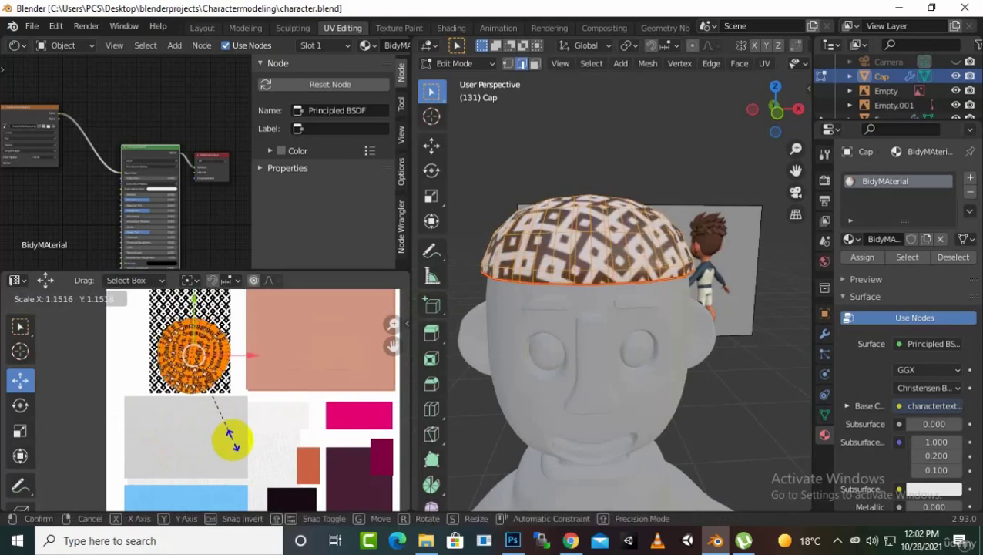
click(231, 437)
key(s)
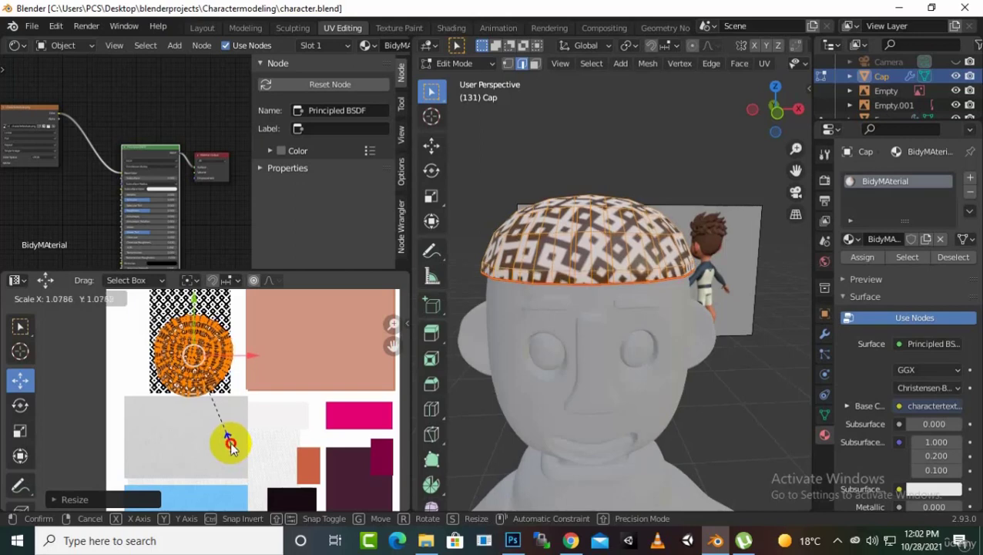
click(225, 439)
- Shift the enlarged cap UVs slightly left and up so they fit inside the black-and-white pattern
drag(392, 348, 401, 377)
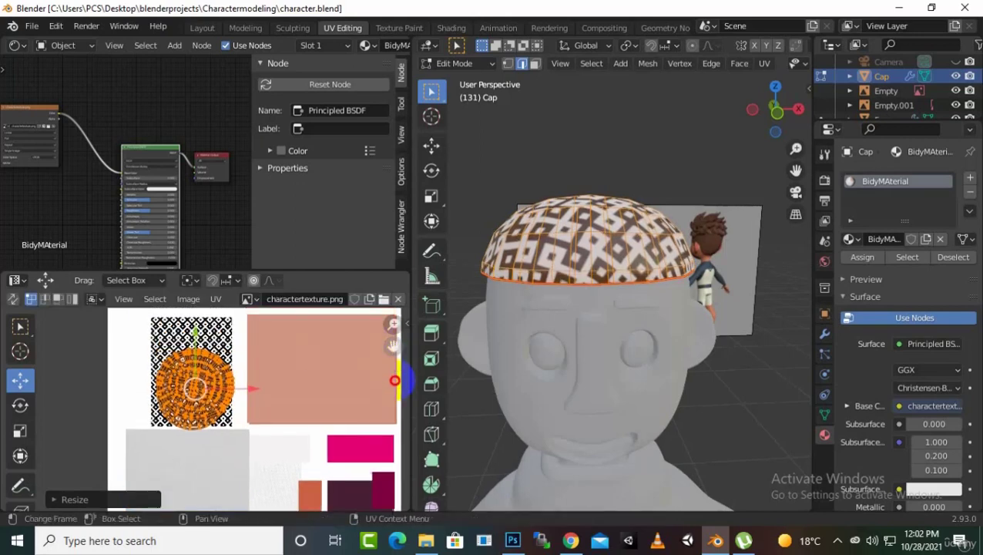
scroll(257, 390, up, 2)
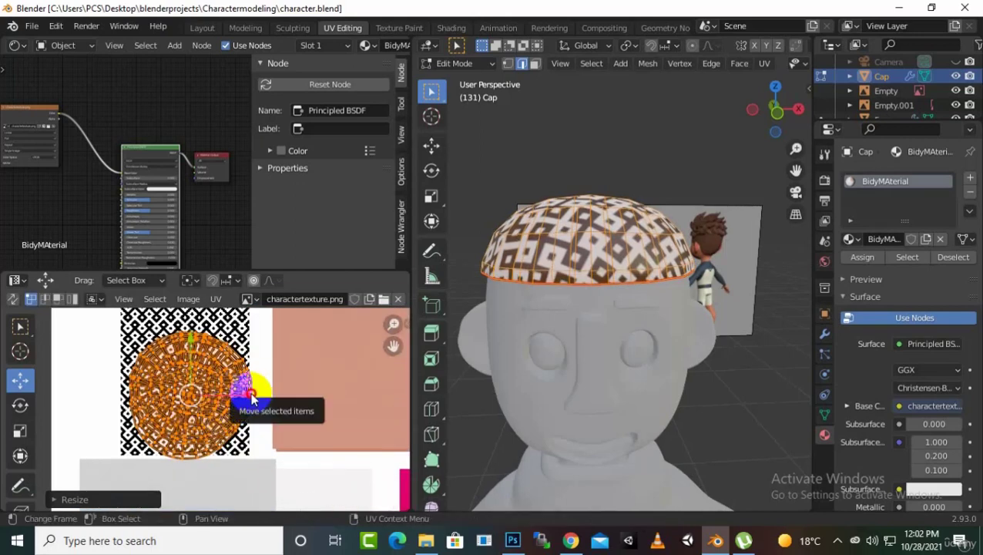
drag(249, 397, 241, 395)
drag(183, 339, 184, 320)
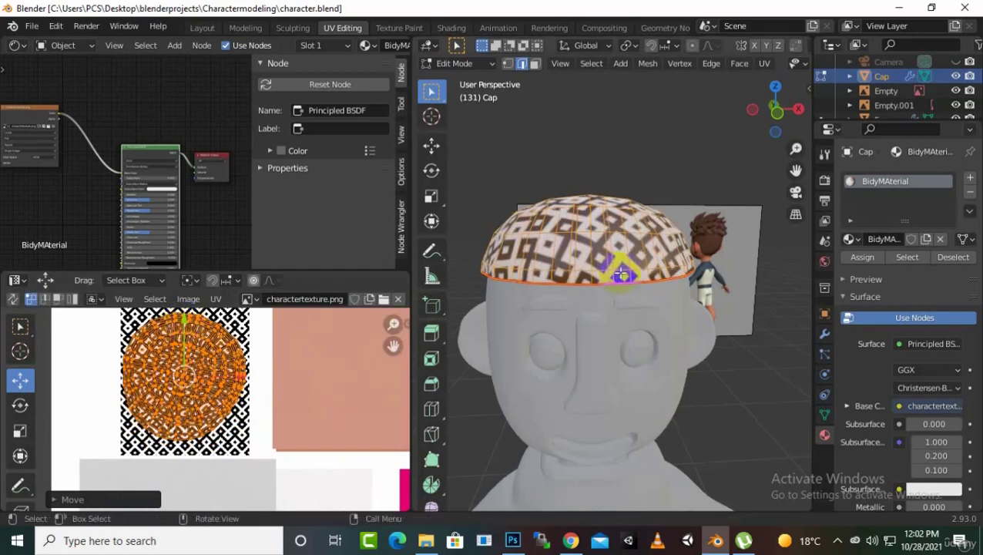
- Set the cap material's Metallic to 0.3 and its Roughness to 0.3
middle_drag(555, 324, 493, 322)
scroll(701, 285, up, 3)
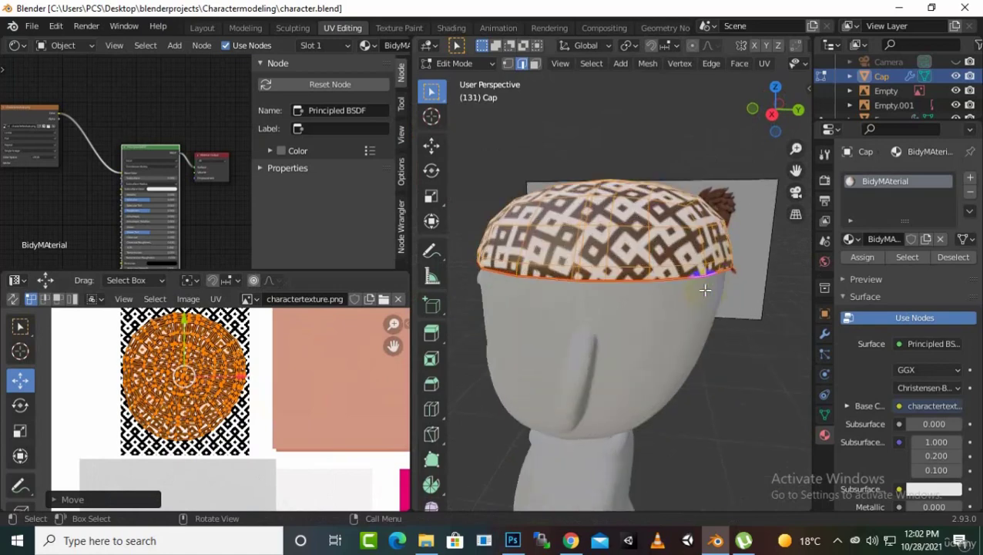
scroll(585, 339, up, 3)
middle_drag(585, 340, 755, 366)
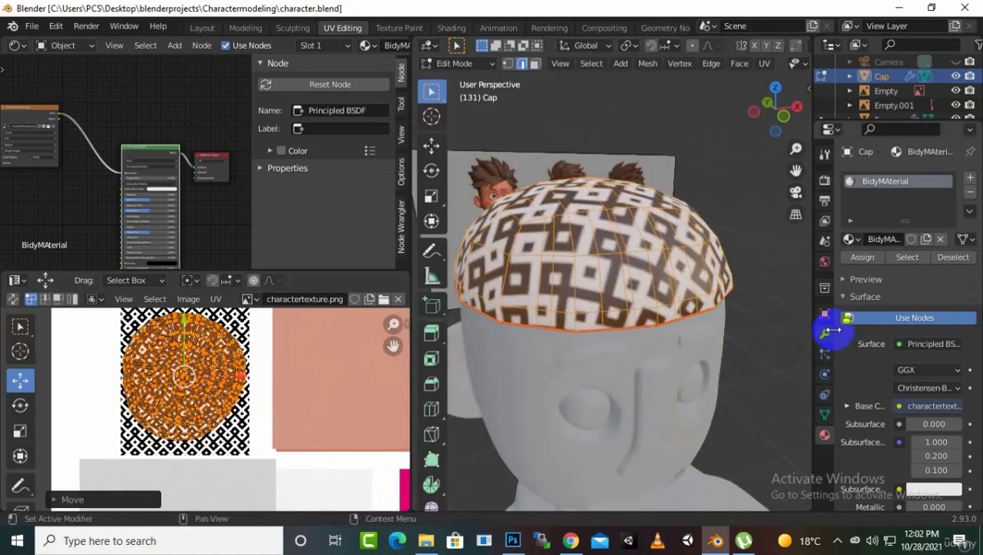
scroll(896, 238, down, 5)
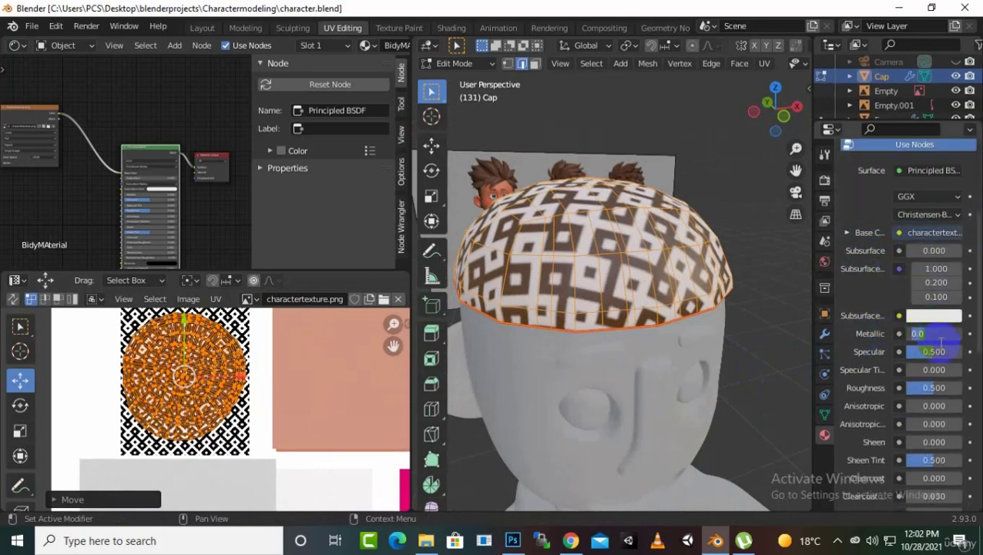
key(Return)
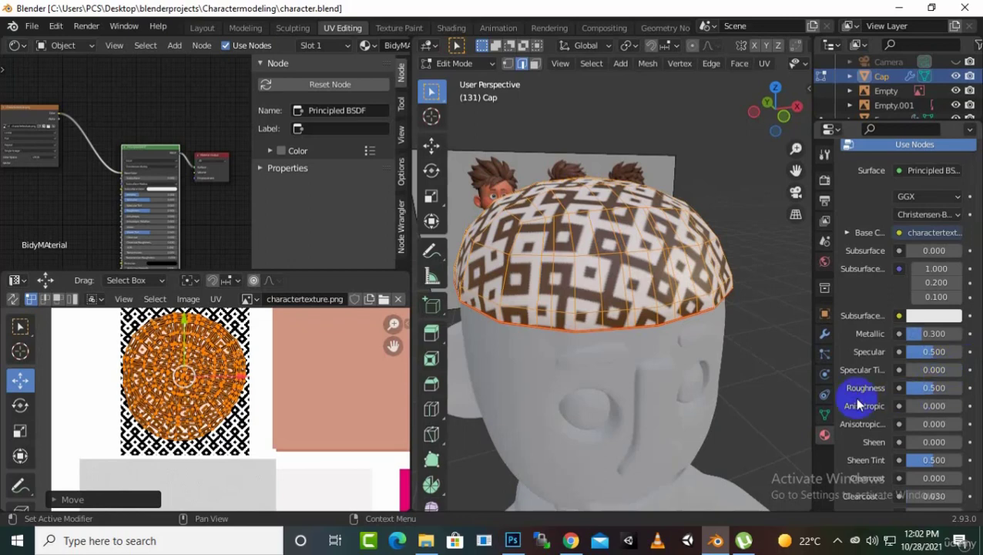
click(969, 412)
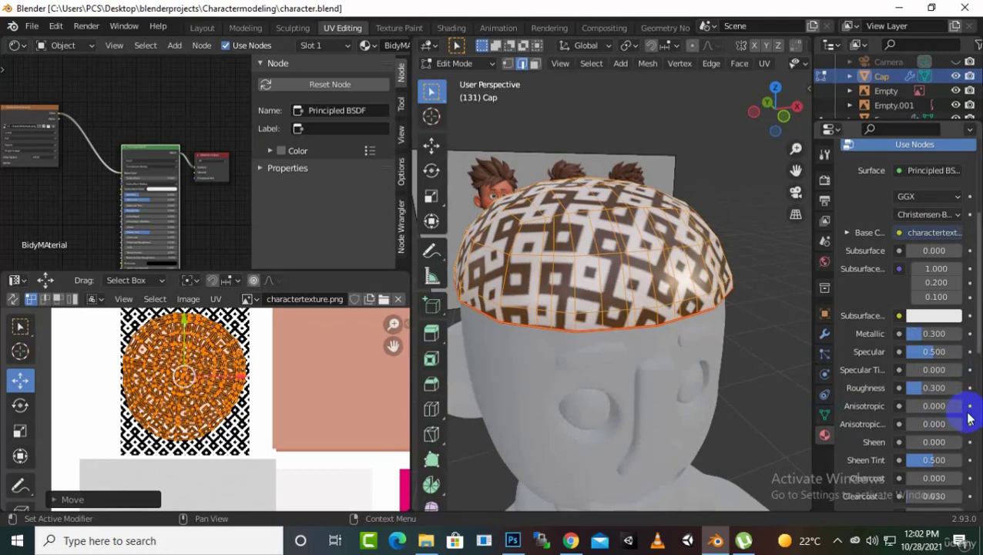
- Return the cap to Object Mode and save character.blend
scroll(605, 314, down, 4)
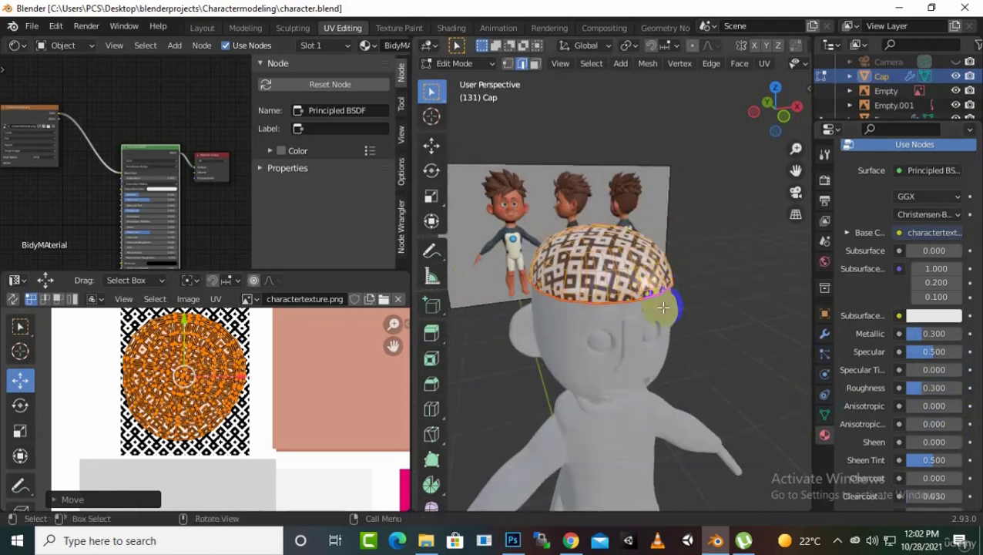
key(Tab)
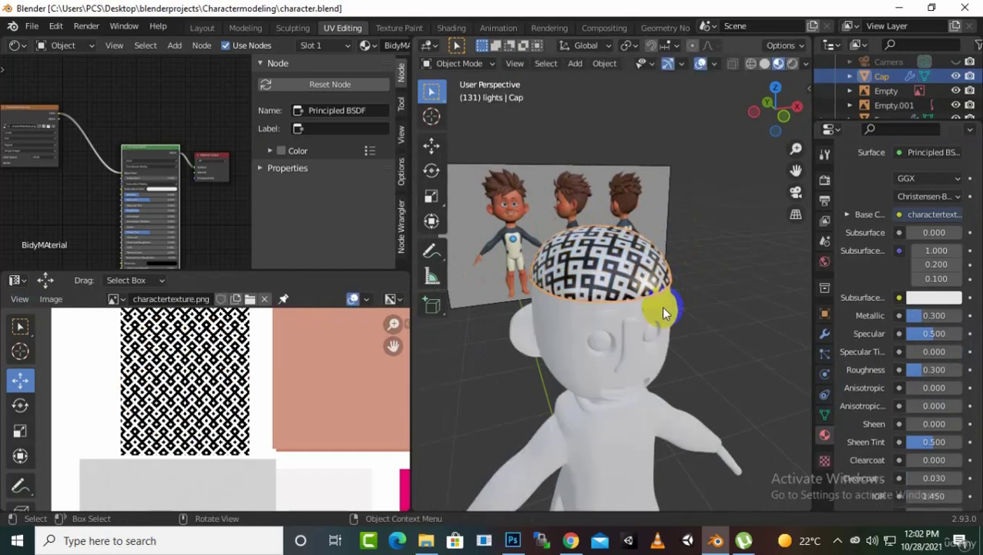
key(ctrl+s)
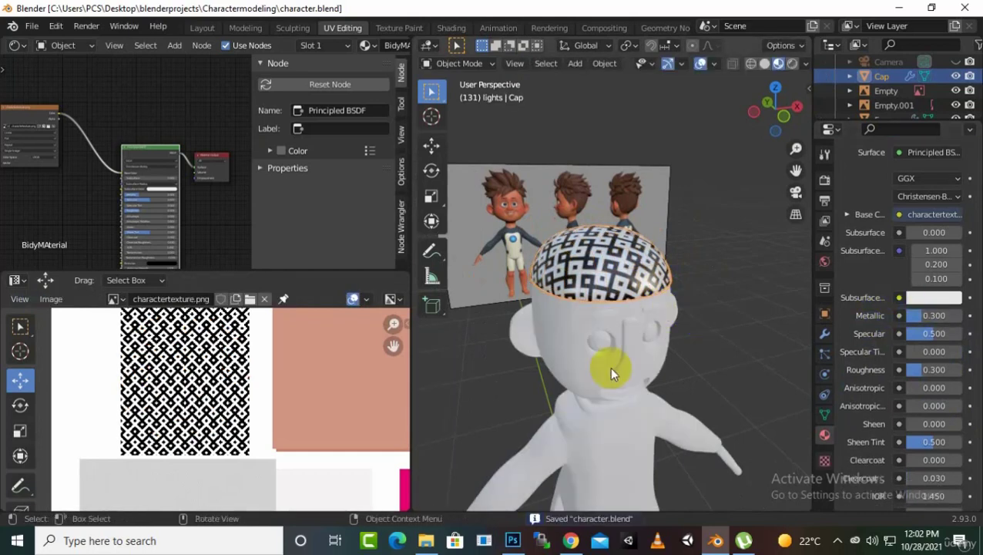
- Select the Face object and assign the existing BidyMAterial to it
middle_drag(610, 366, 552, 318)
middle_drag(766, 325, 716, 300)
scroll(623, 296, up, 3)
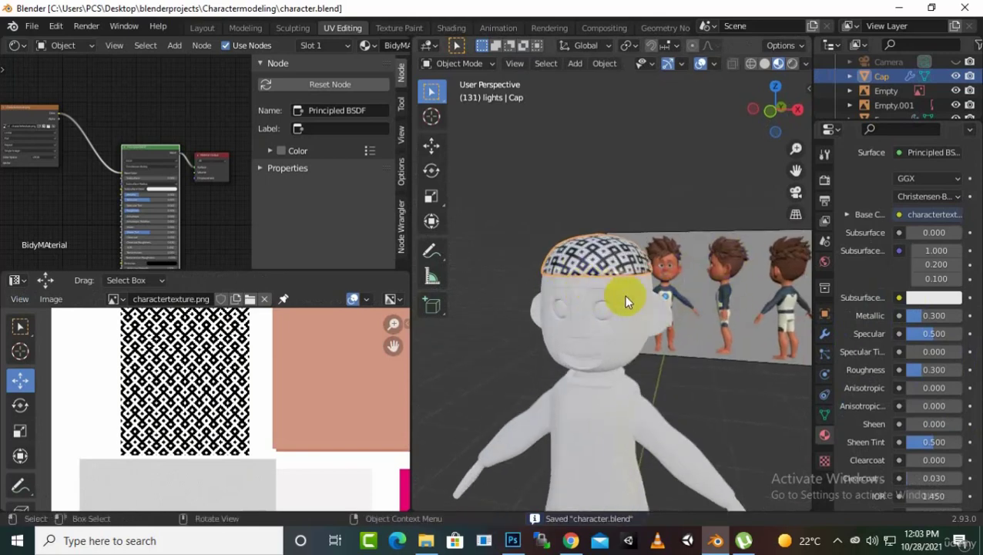
click(623, 296)
scroll(667, 327, up, 2)
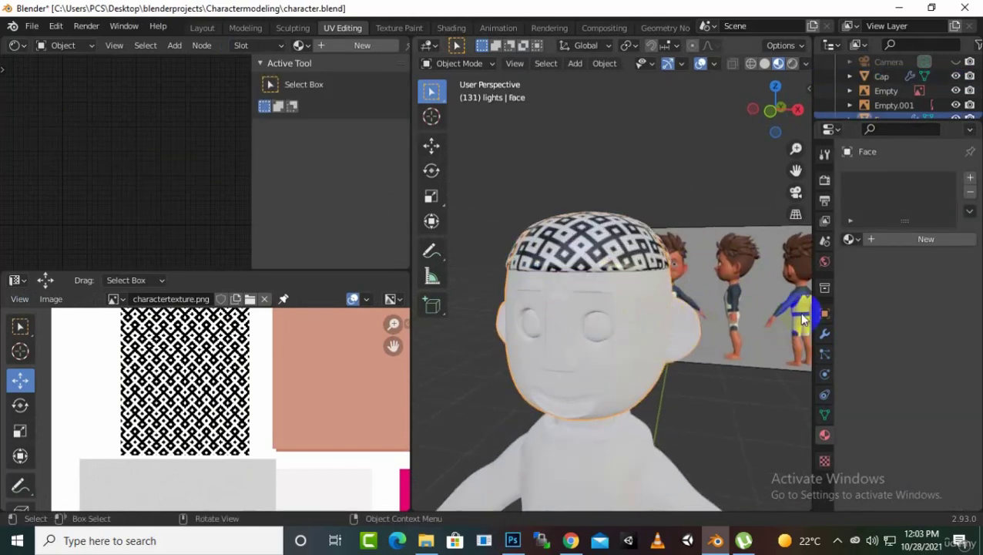
click(849, 239)
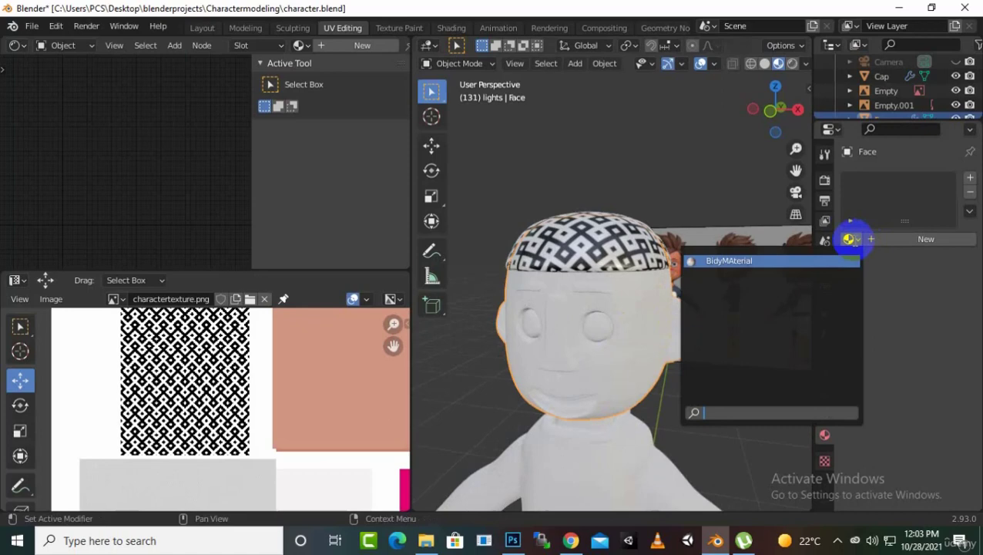
click(785, 261)
- Put the face into Edit Mode and turn off its Subdivision modifier's display in Edit Mode
mouse_move(686, 343)
middle_down()
mouse_move(625, 344)
mouse_move(774, 329)
mouse_move(701, 412)
mouse_move(633, 287)
mouse_move(689, 338)
mouse_move(680, 331)
middle_up()
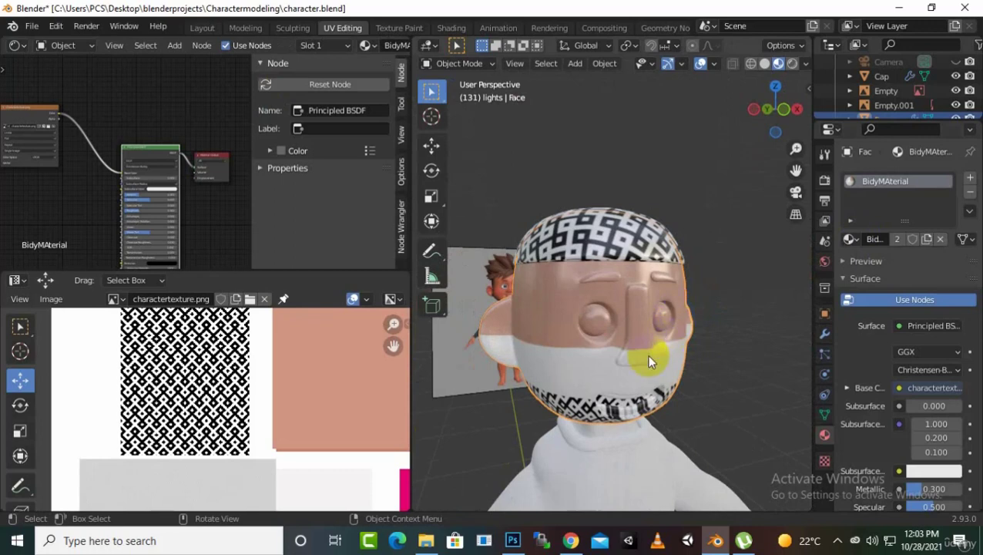
drag(796, 164, 722, 220)
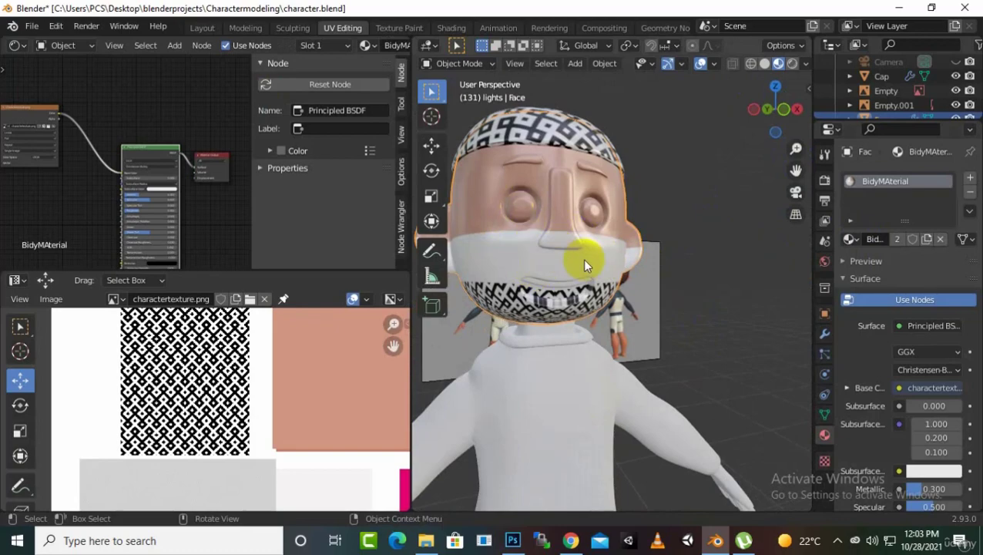
middle_drag(584, 264, 617, 275)
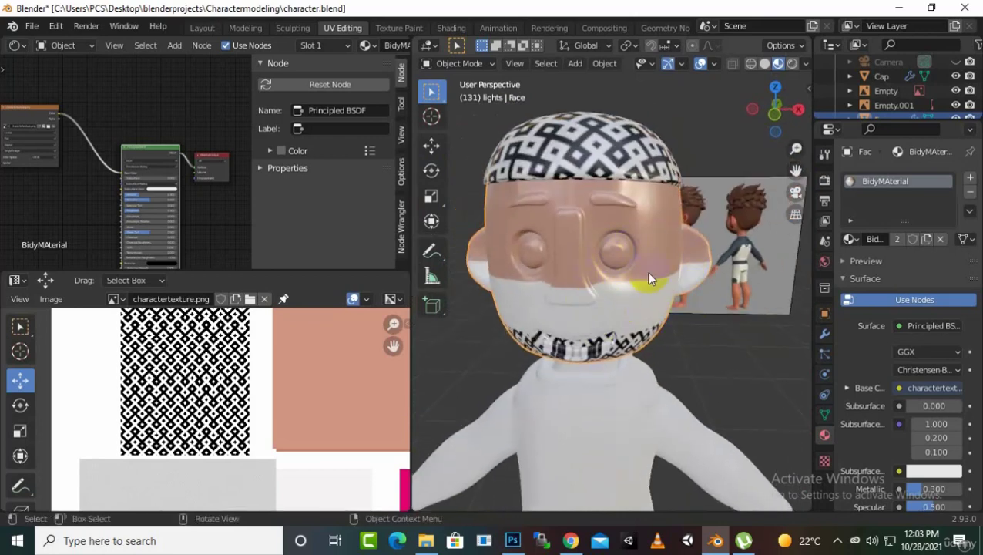
key(Tab)
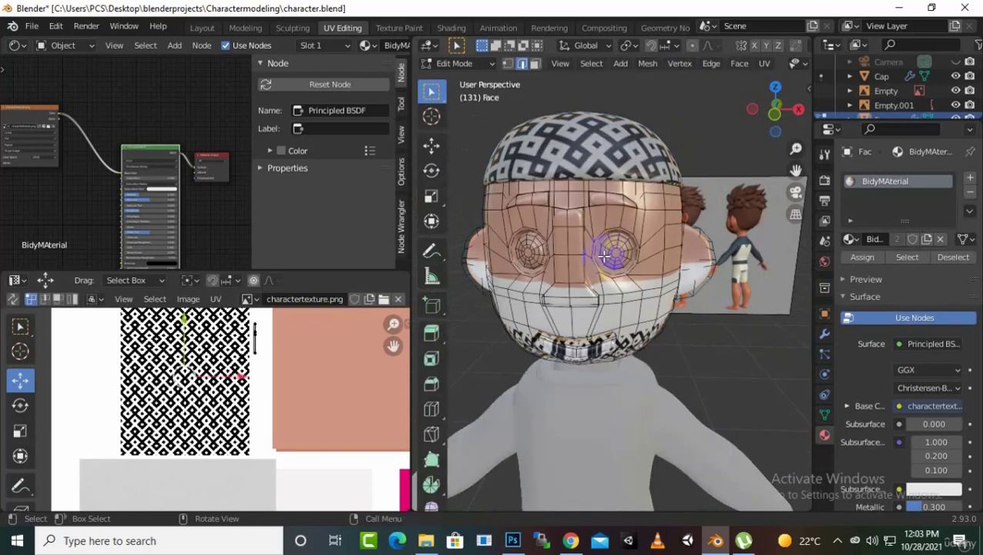
scroll(539, 301, up, 2)
scroll(540, 301, up, 2)
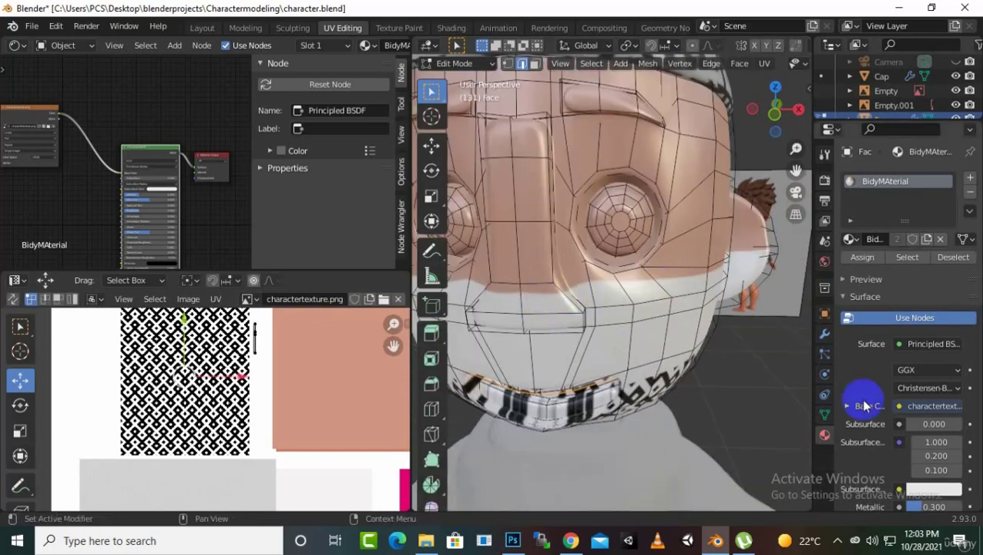
click(825, 337)
click(895, 202)
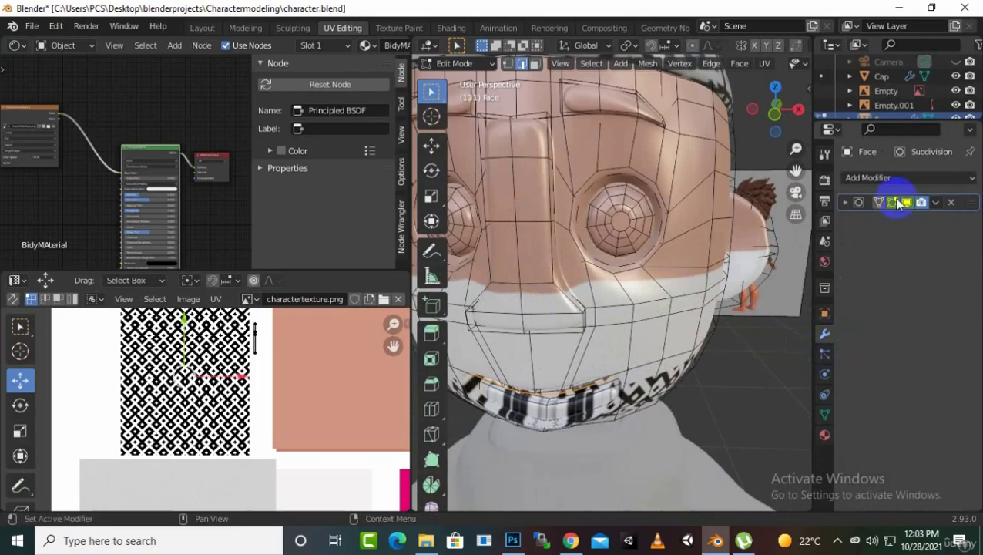
click(845, 203)
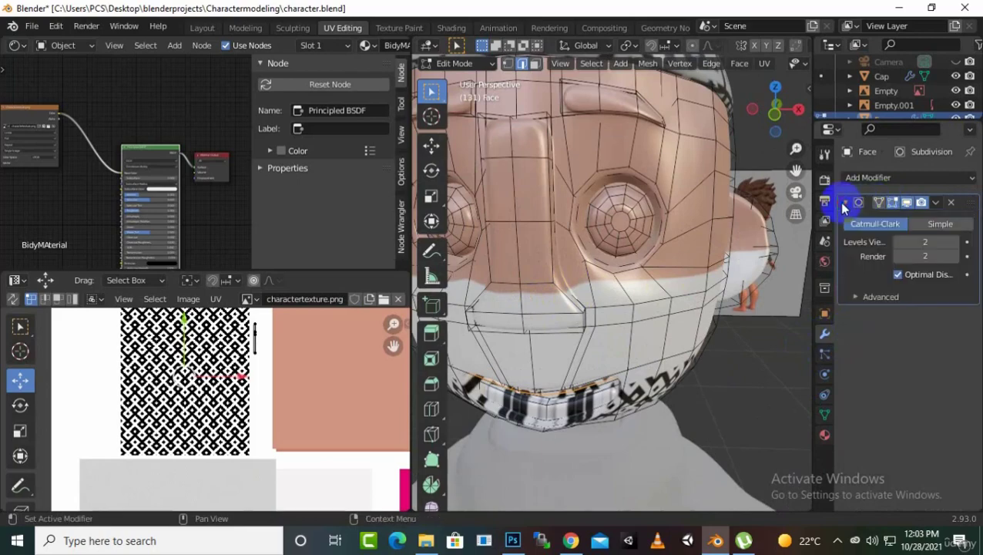
click(889, 203)
scroll(659, 271, down, 3)
middle_drag(661, 266, 628, 249)
scroll(582, 218, up, 4)
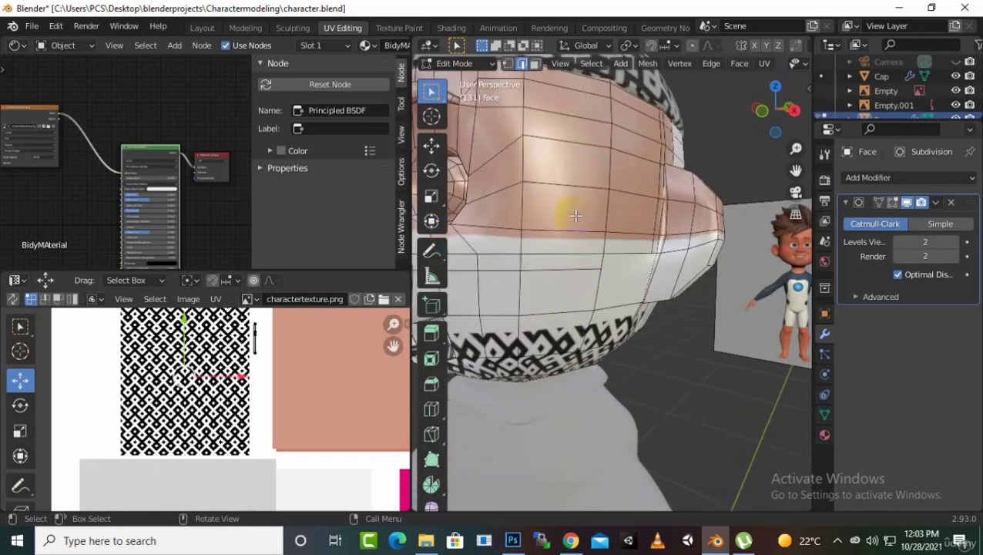
middle_drag(795, 171, 592, 225)
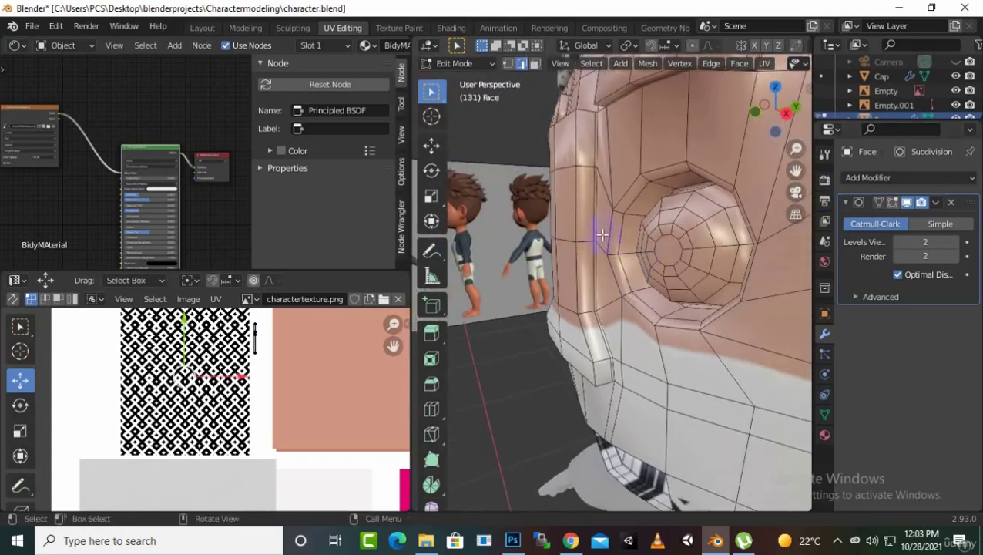
- Mark the edge loop running around the base of the nose as a UV seam
scroll(592, 223, up, 2)
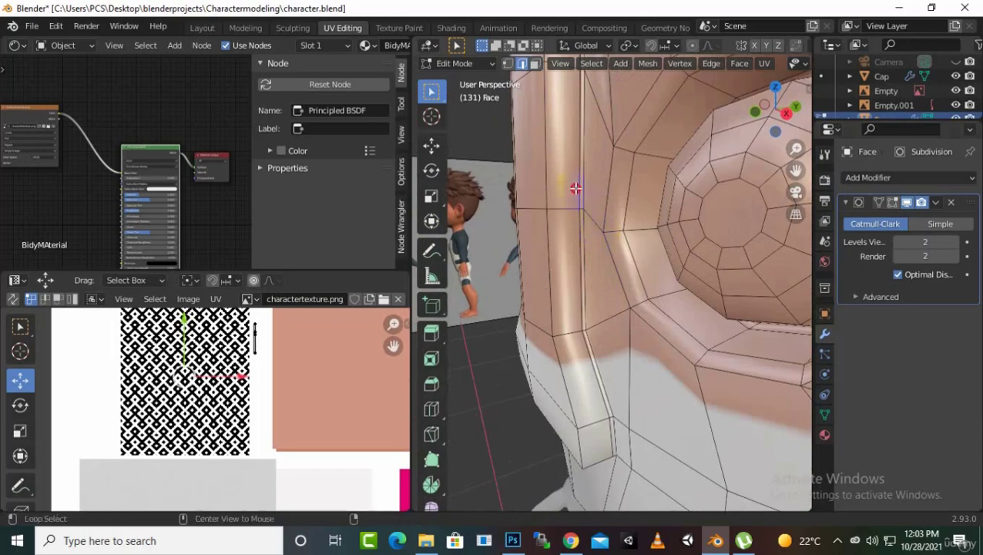
scroll(575, 187, down, 3)
middle_drag(574, 187, 678, 307)
right_click(761, 326)
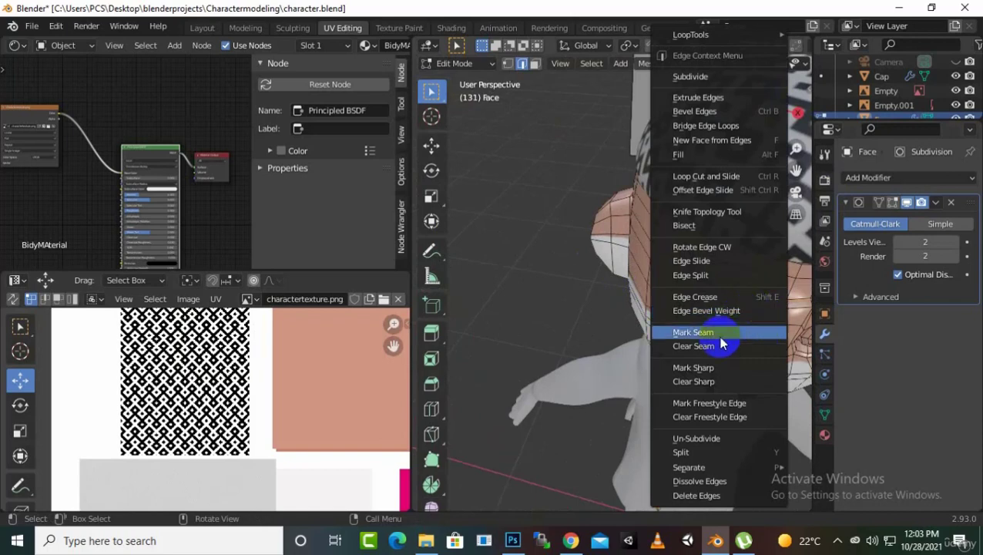
click(721, 339)
middle_drag(721, 338, 611, 304)
click(723, 314)
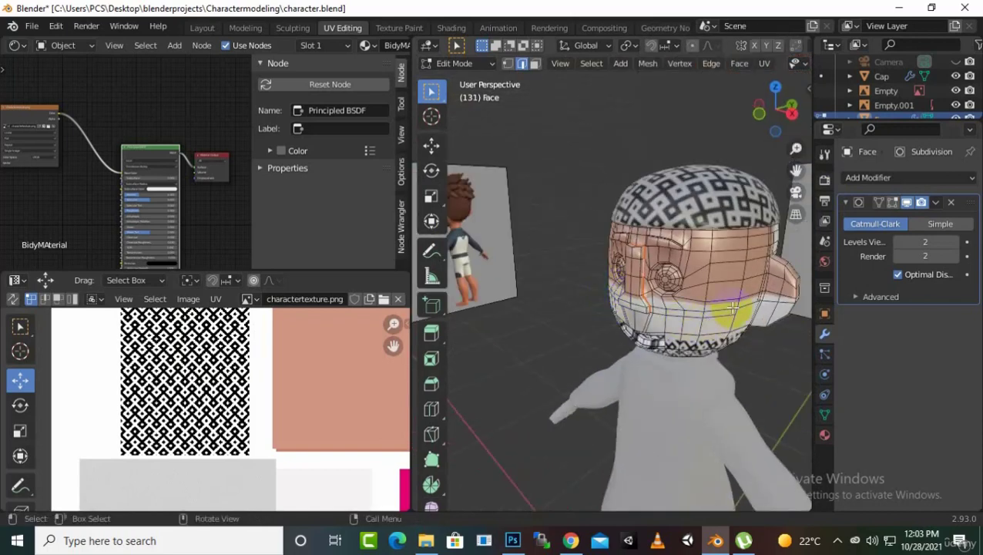
- Switch the 3D viewport to Solid shading to view the face mesh without its texture
key(z)
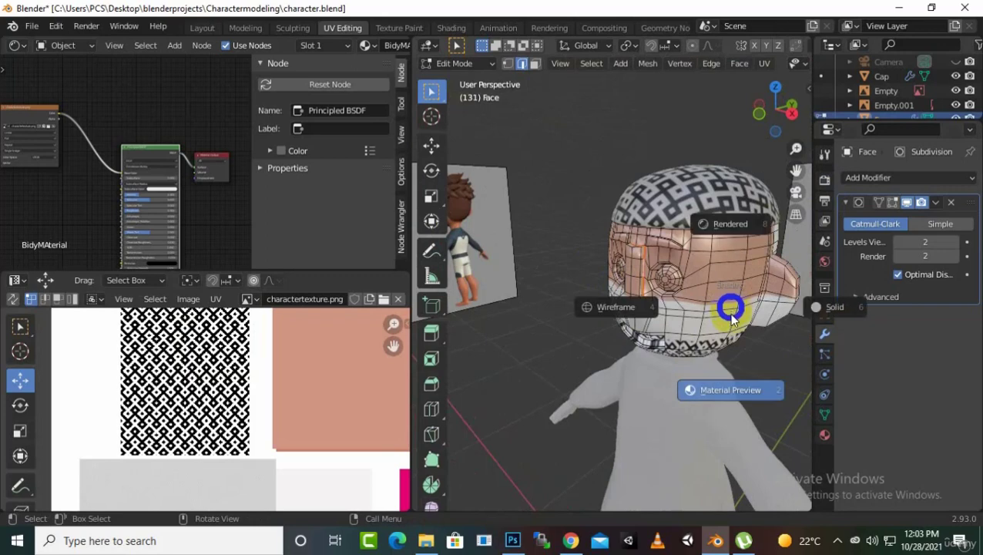
click(830, 306)
scroll(695, 305, up, 2)
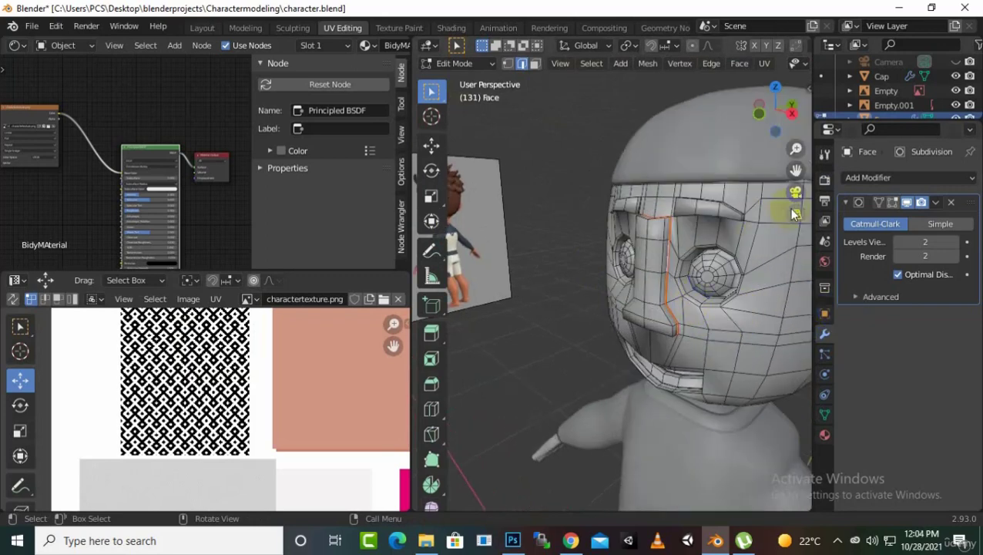
- Select the edge loop where the eyebrow meets the forehead and mark it as a seam
drag(799, 183, 586, 350)
scroll(587, 354, up, 3)
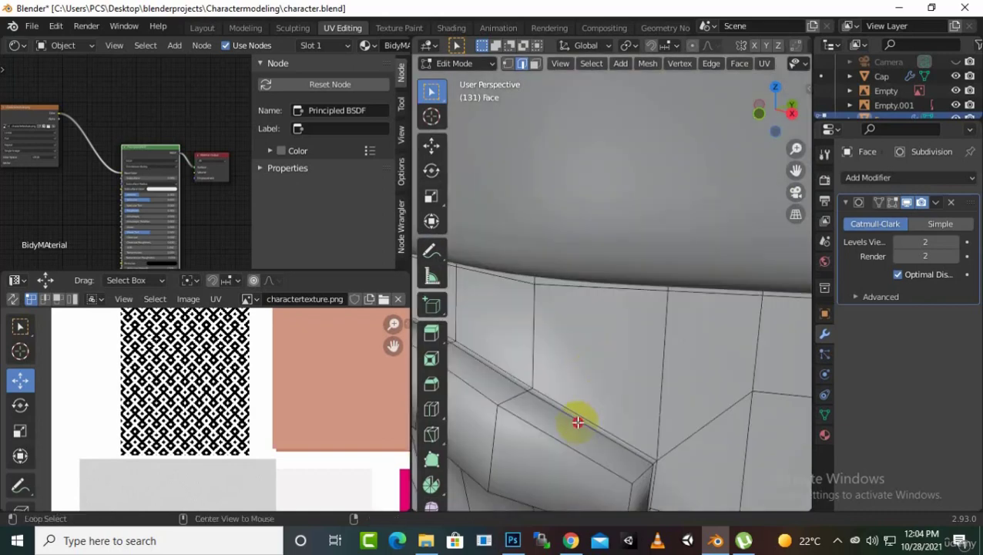
middle_drag(599, 401, 657, 403)
scroll(656, 399, up, 2)
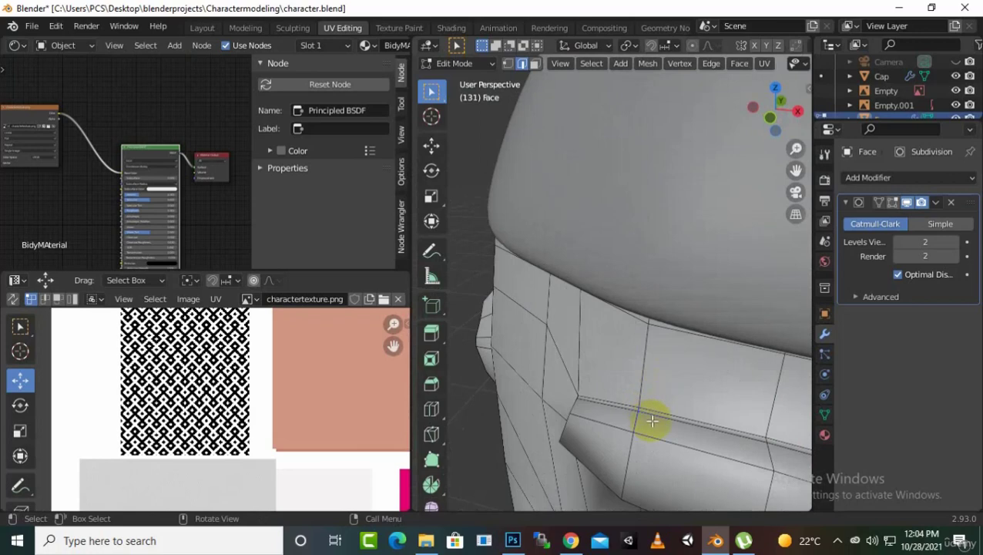
alt+click(652, 421)
scroll(628, 395, down, 3)
right_click(657, 333)
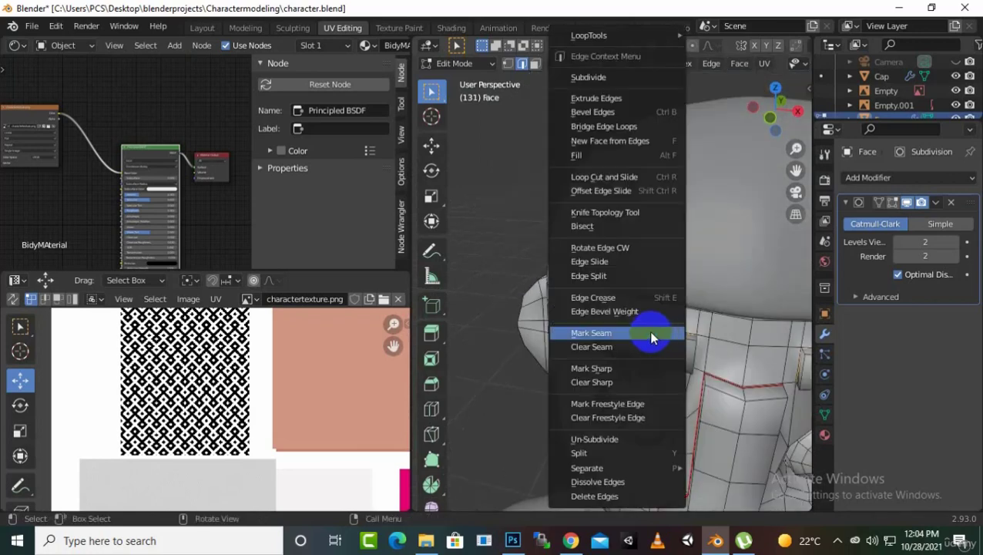
click(632, 338)
- Try to mark a seam along the rim of the eyeball inside its socket
middle_drag(646, 346, 655, 340)
scroll(656, 339, up, 5)
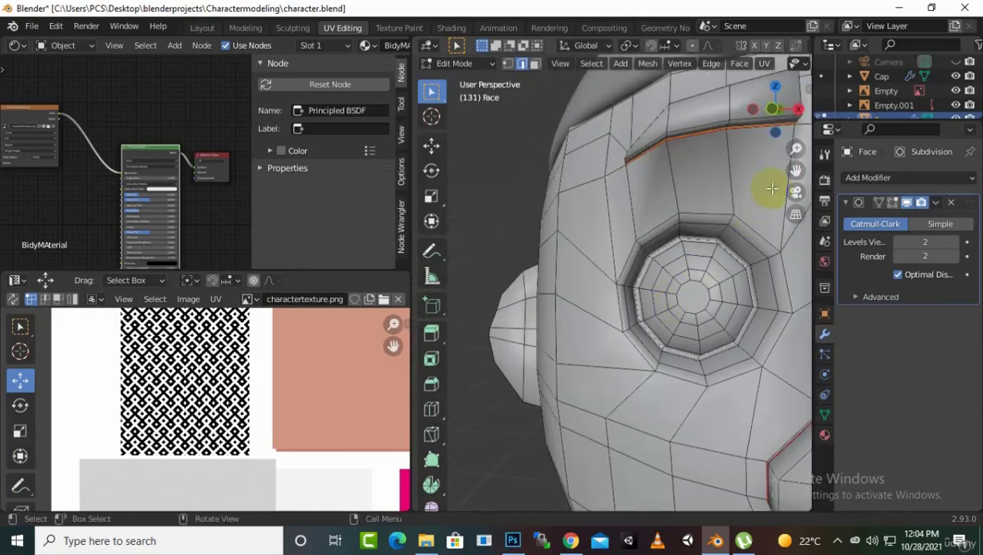
middle_drag(772, 188, 667, 322)
scroll(664, 324, up, 6)
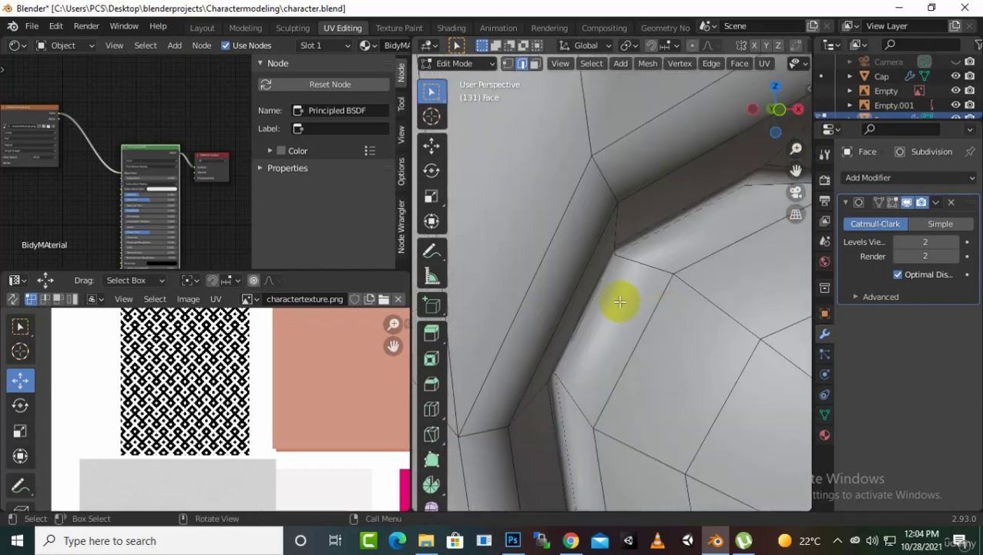
middle_drag(597, 301, 637, 291)
scroll(636, 274, up, 6)
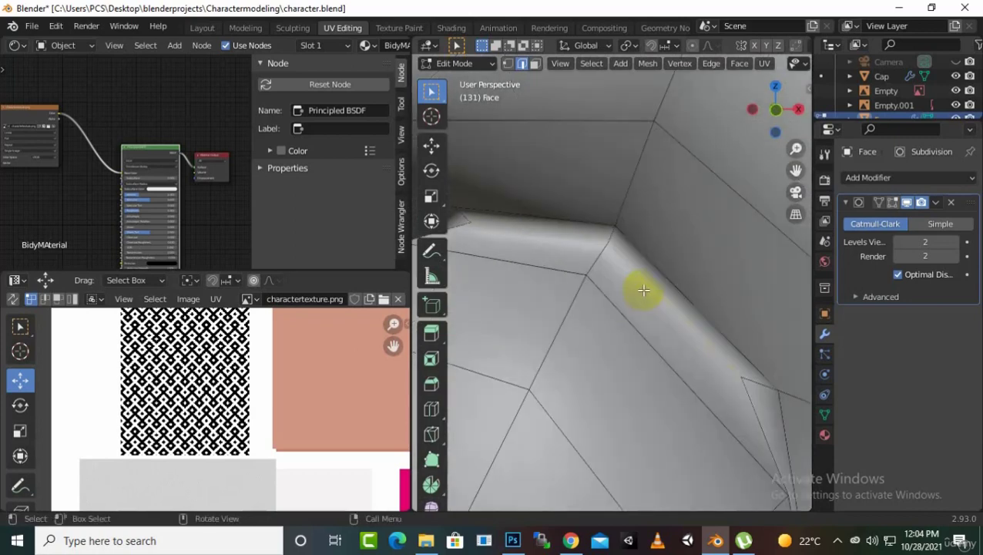
right_click(637, 291)
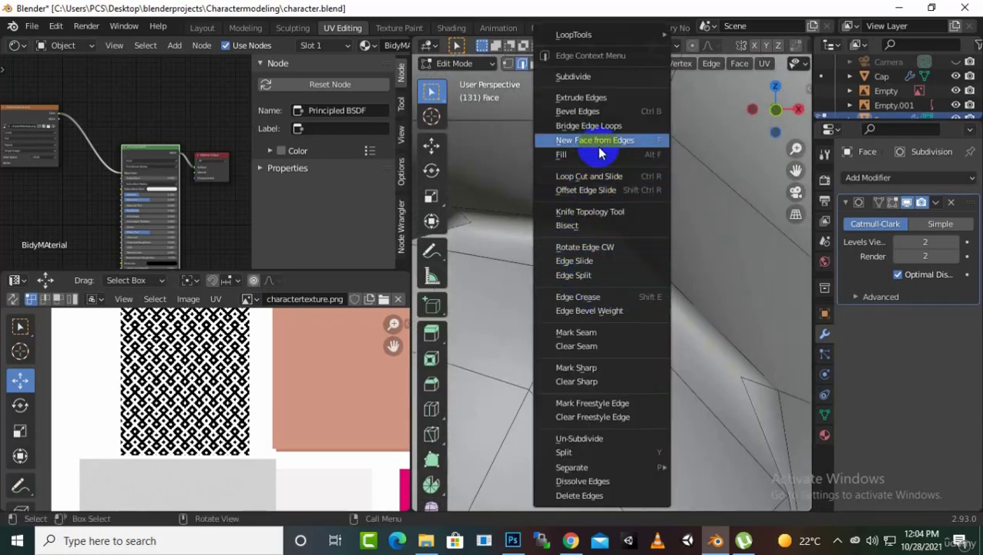
click(607, 331)
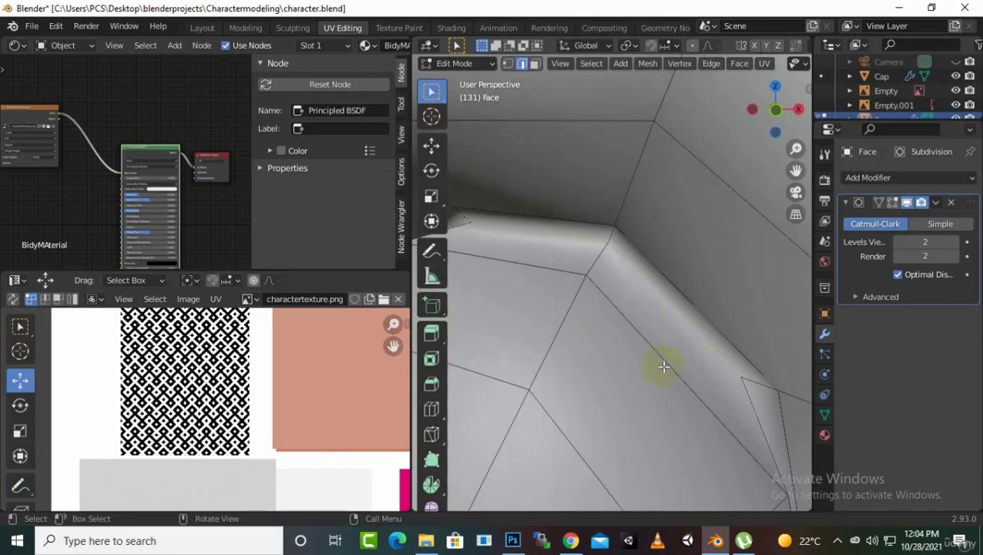
- Try again to mark an eye seam, using the edge loop at the lower inner rim of the socket
middle_drag(658, 366, 610, 373)
scroll(668, 350, up, 5)
scroll(660, 358, down, 5)
scroll(671, 280, up, 4)
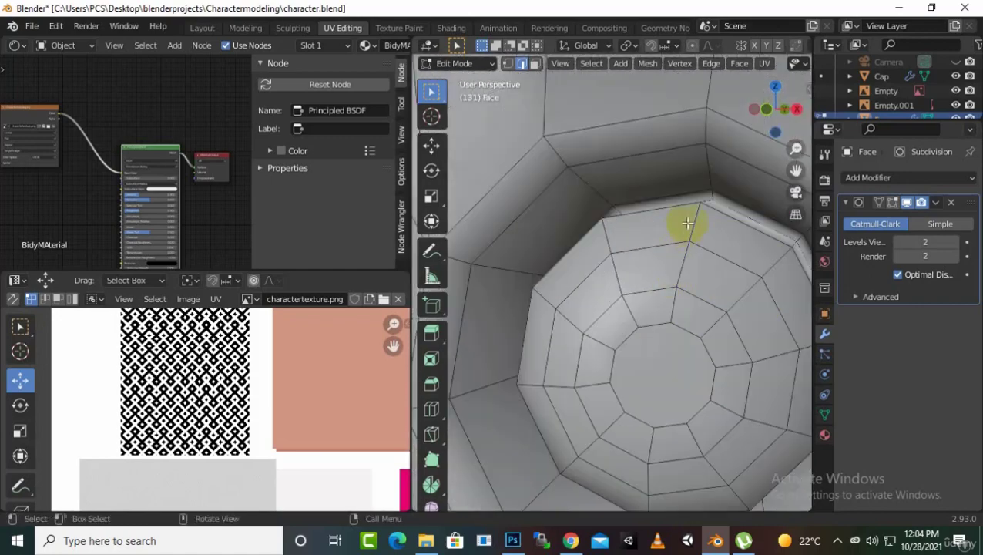
middle_drag(727, 212, 726, 297)
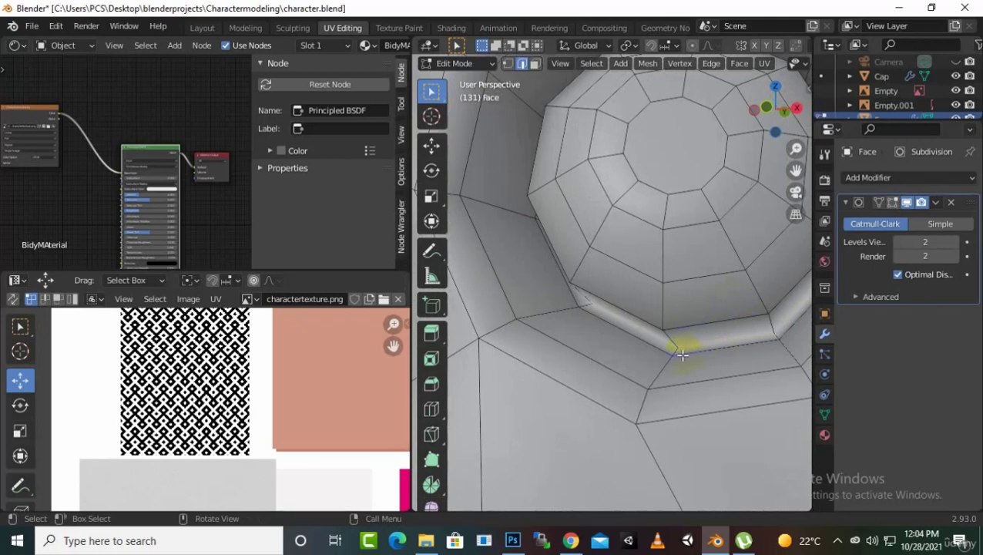
scroll(682, 355, up, 5)
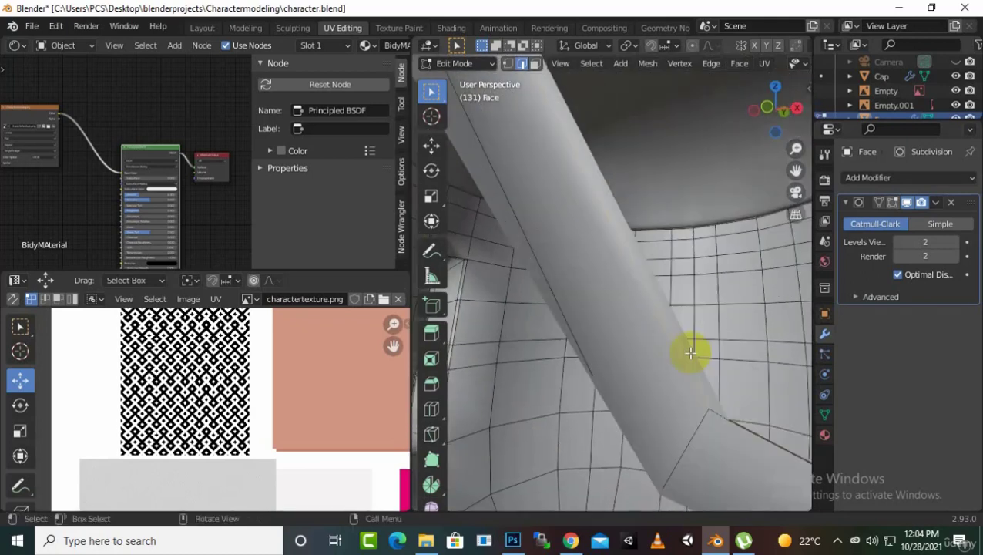
scroll(690, 352, down, 3)
right_click(690, 330)
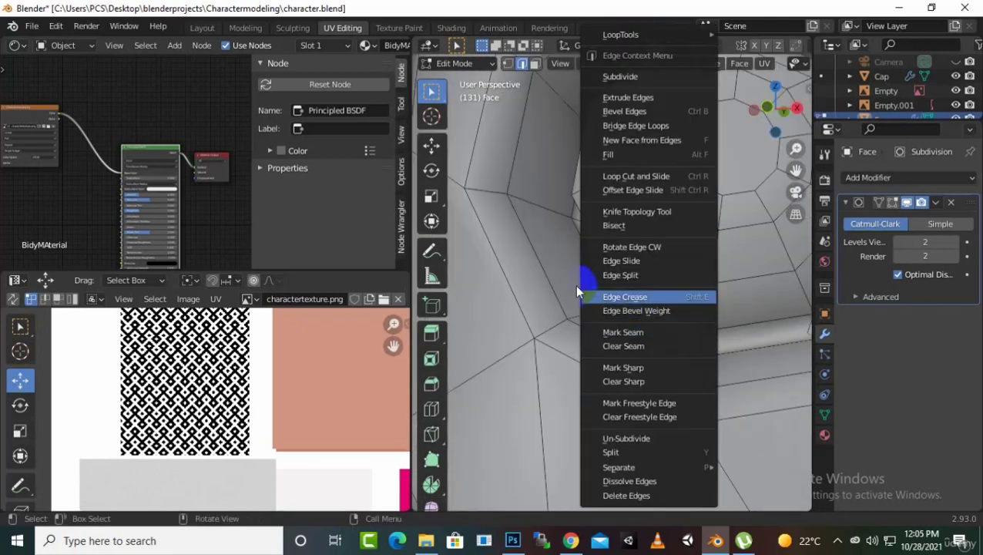
click(621, 334)
scroll(623, 312, down, 3)
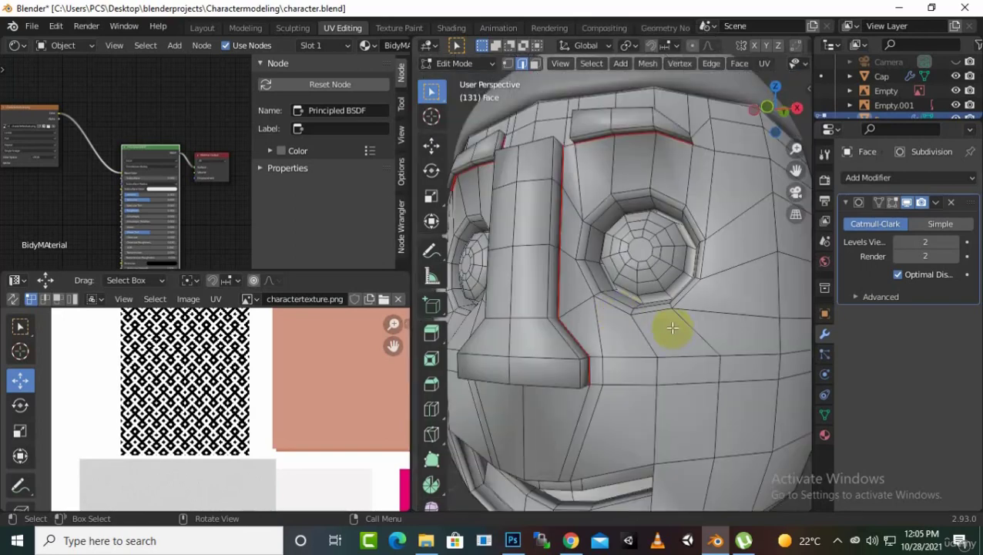
- Clear the selection, then select the edge loop along the inside of the lips and mark it as a seam
key(a)
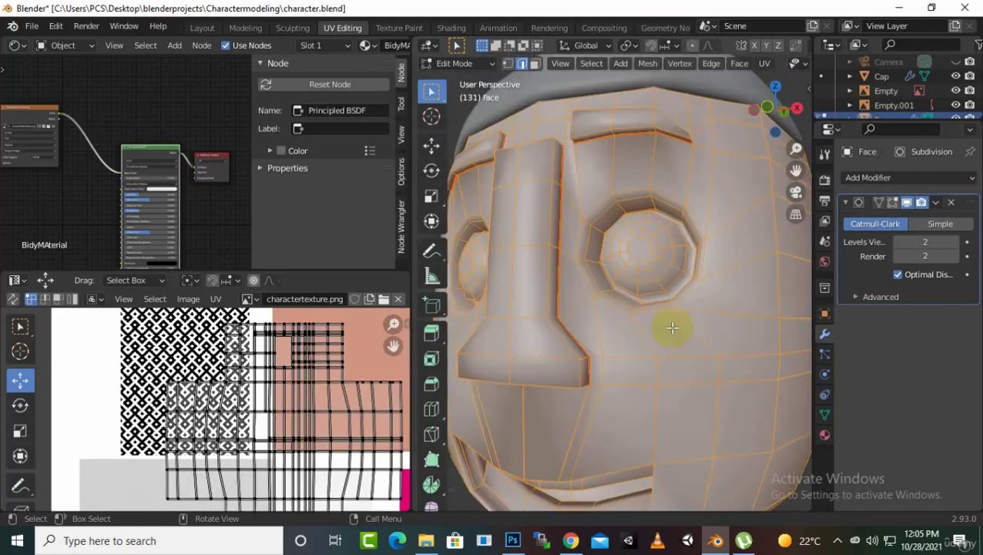
key(alt+a)
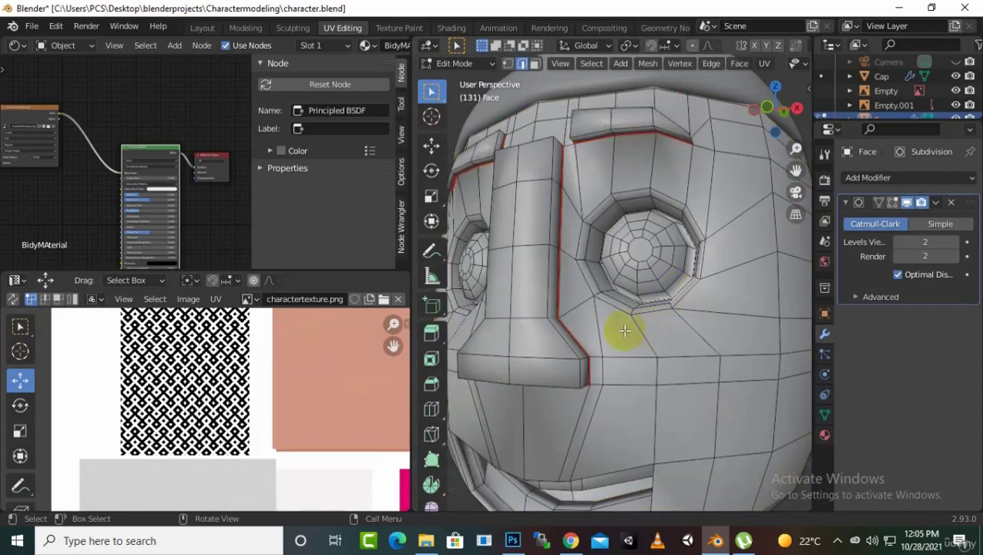
scroll(624, 330, down, 4)
middle_drag(581, 395, 590, 348)
scroll(591, 351, up, 5)
scroll(593, 356, up, 3)
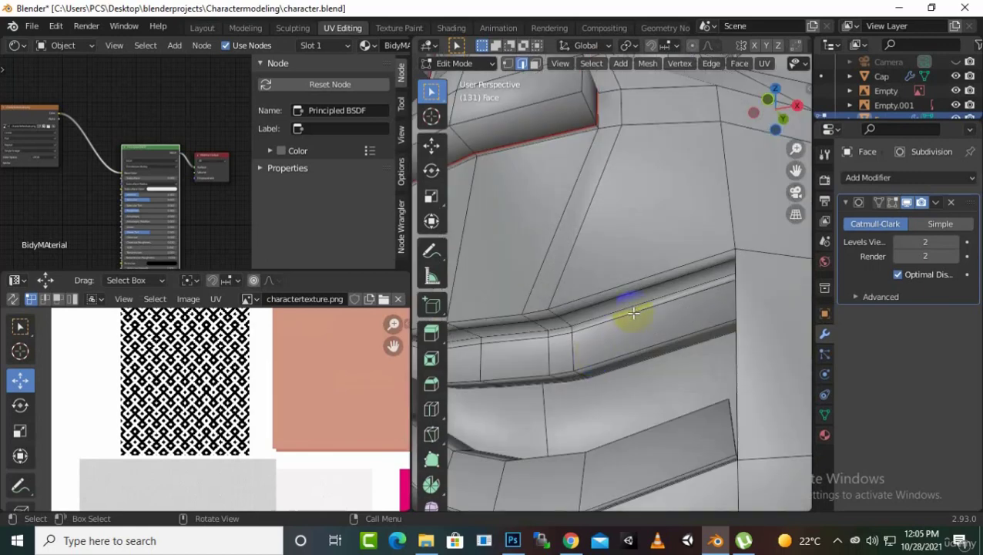
key(alt)
alt+click(653, 345)
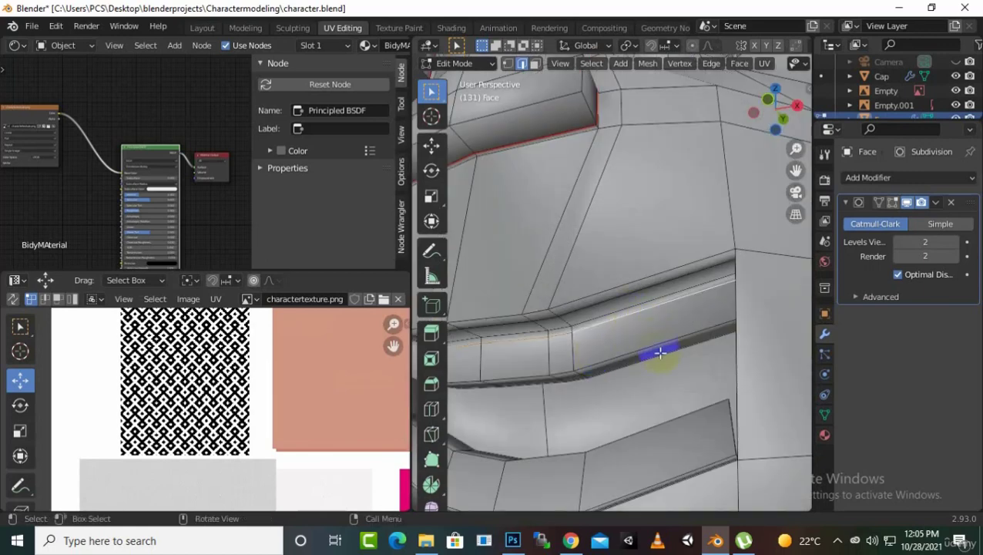
scroll(654, 385, down, 6)
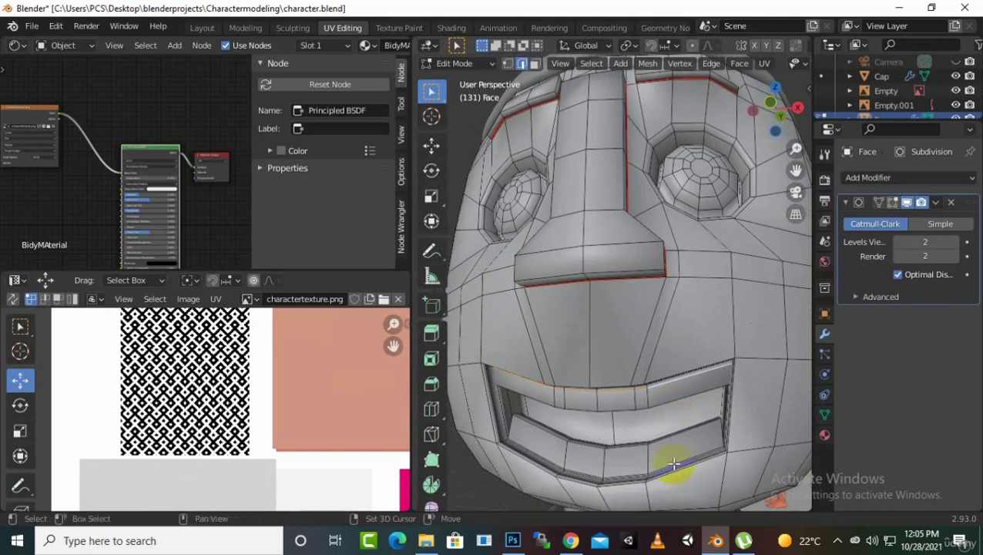
middle_drag(691, 466, 661, 404)
scroll(672, 431, up, 4)
scroll(662, 405, down, 6)
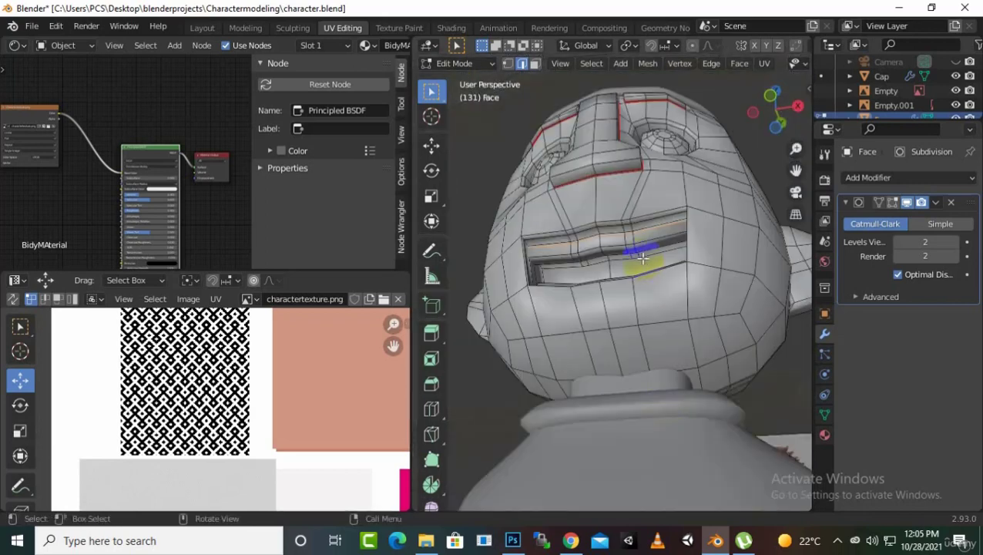
middle_drag(642, 258, 658, 339)
key(ctrl+e)
click(657, 339)
- Select the outer edge loop around the mouth opening and mark it as a seam as well
scroll(659, 339, up, 8)
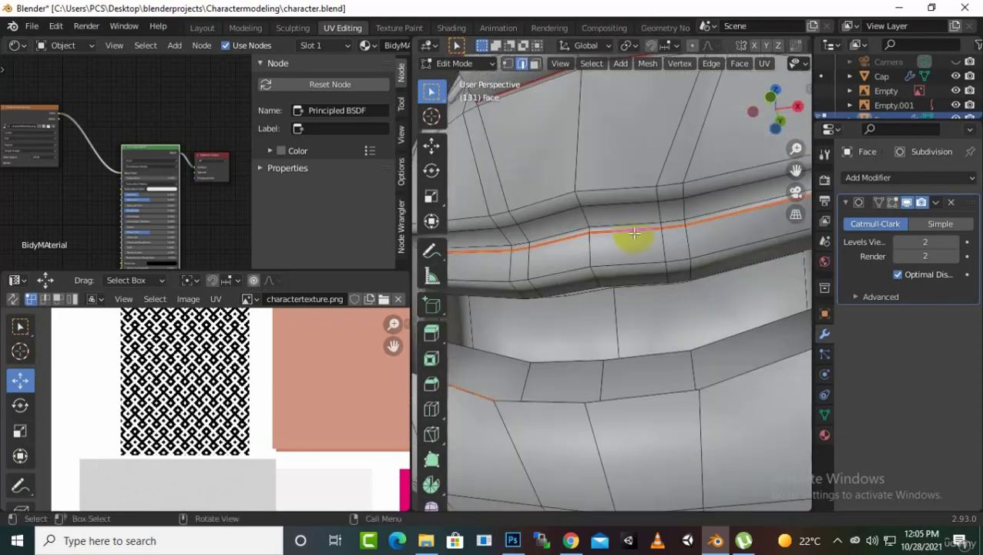
middle_drag(587, 209, 593, 202)
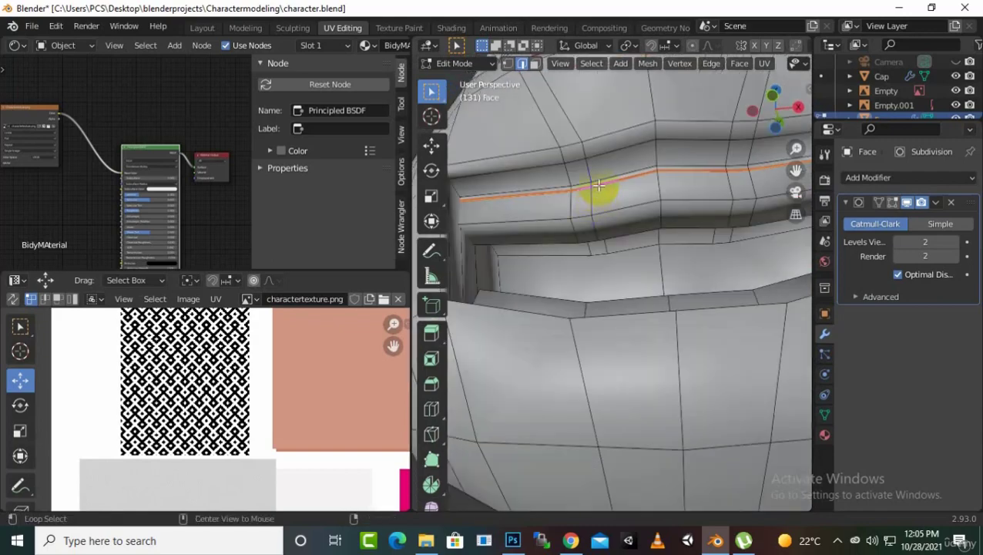
scroll(620, 162, down, 8)
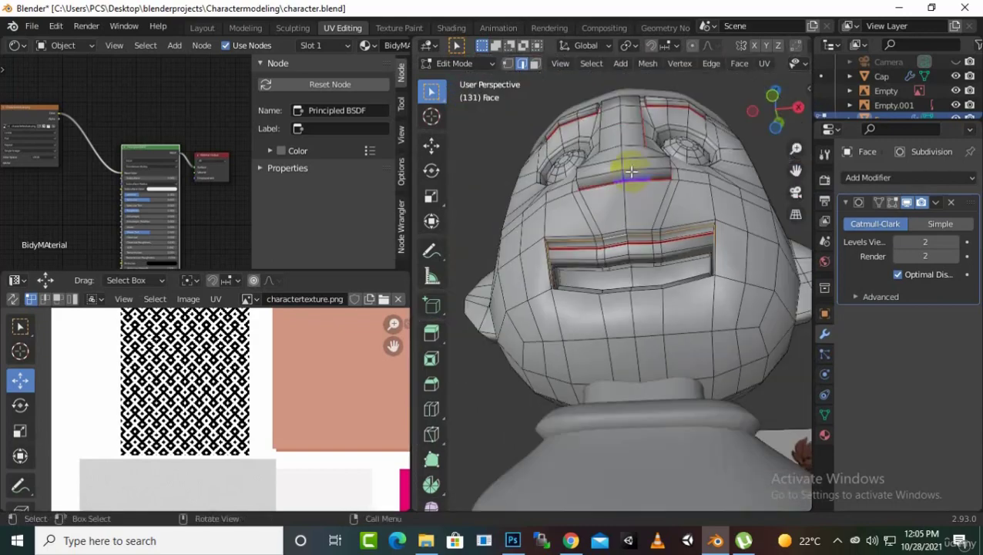
middle_drag(630, 170, 678, 334)
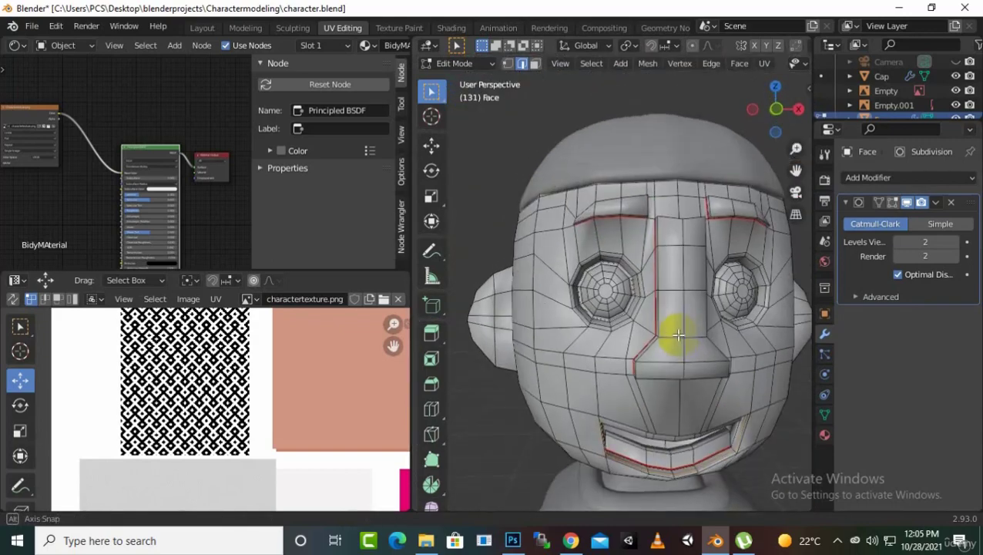
right_click(711, 462)
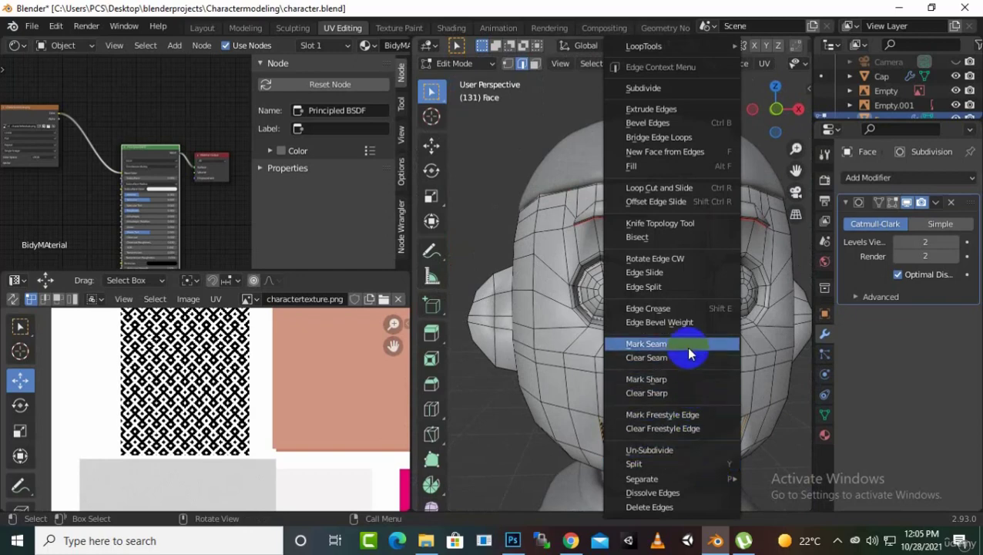
click(651, 344)
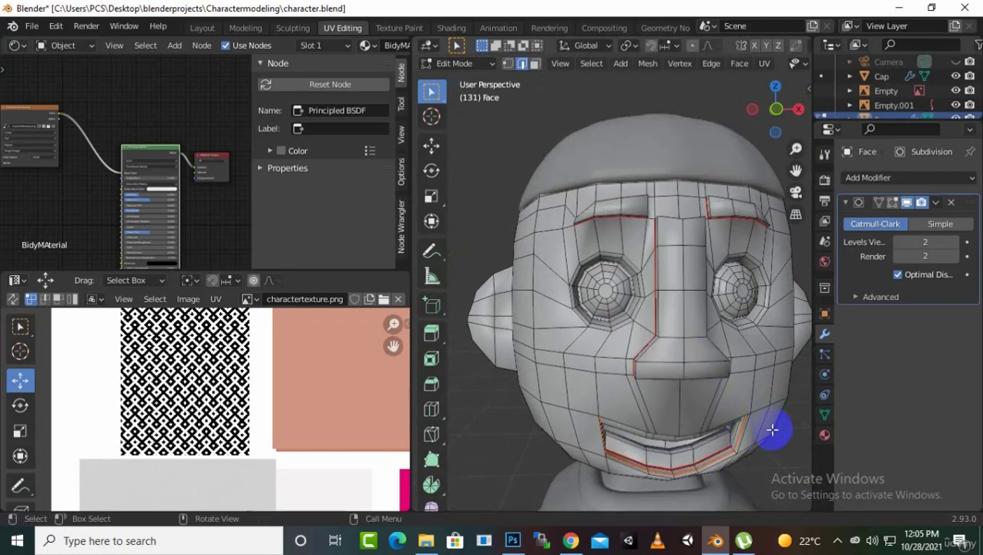
- Select the whole face mesh and unwrap its UVs along the marked seams
middle_drag(773, 429, 761, 387)
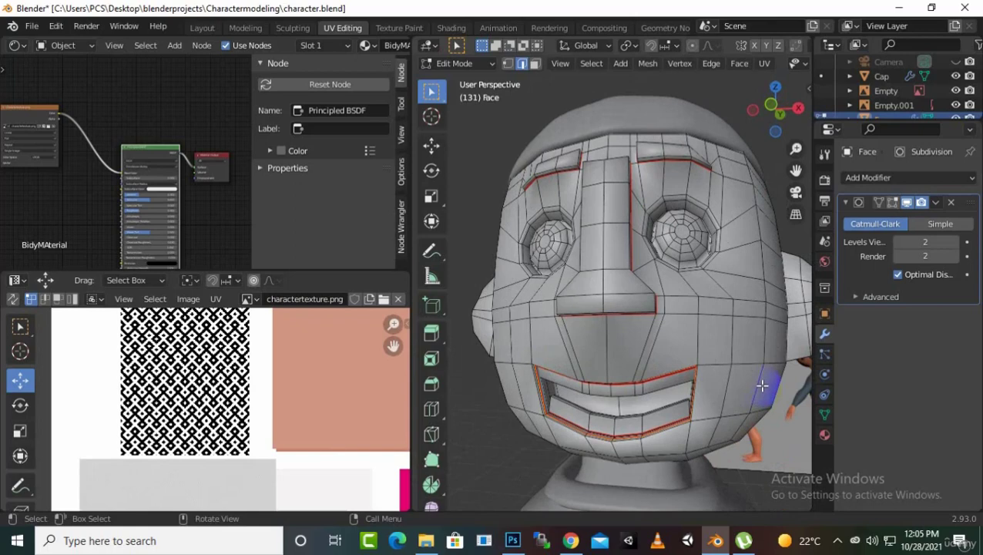
key(a)
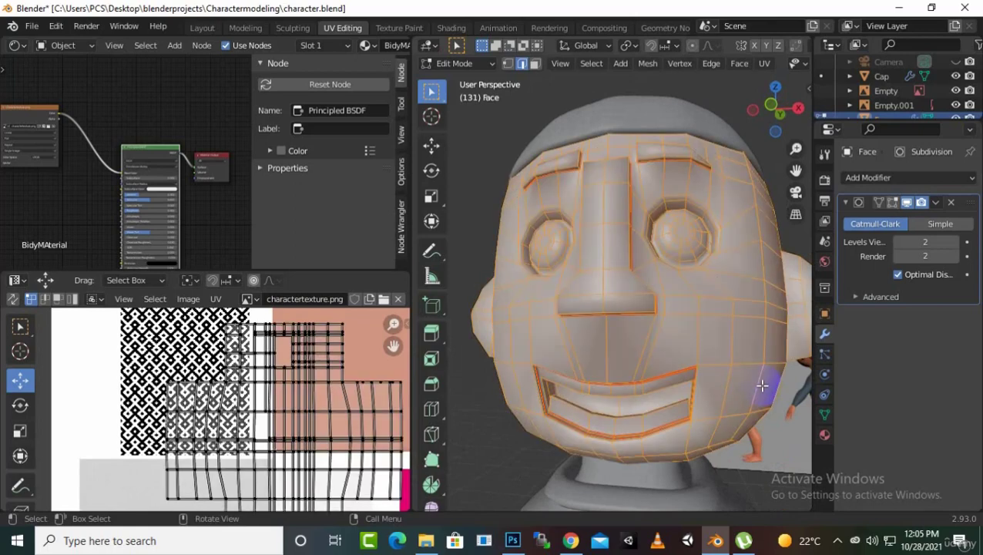
key(u)
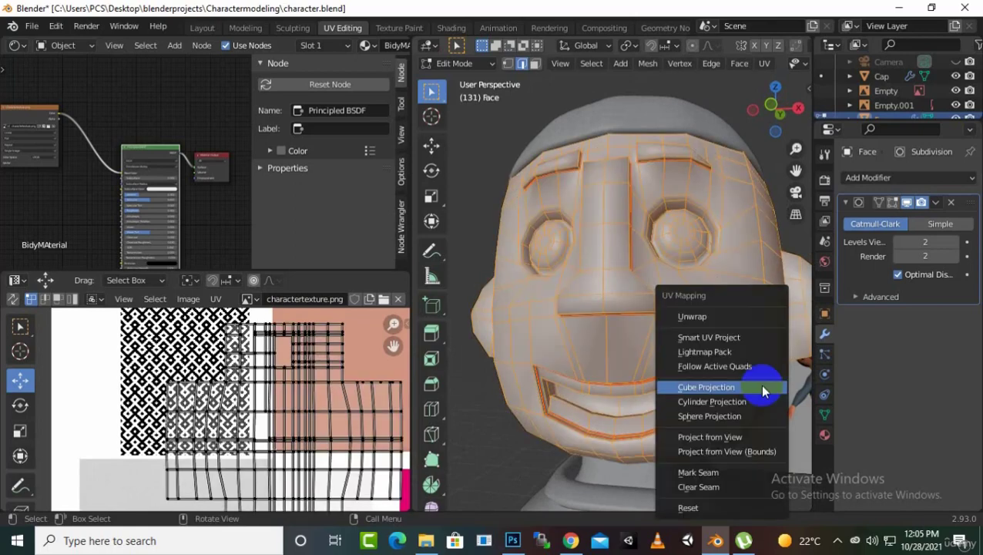
click(731, 316)
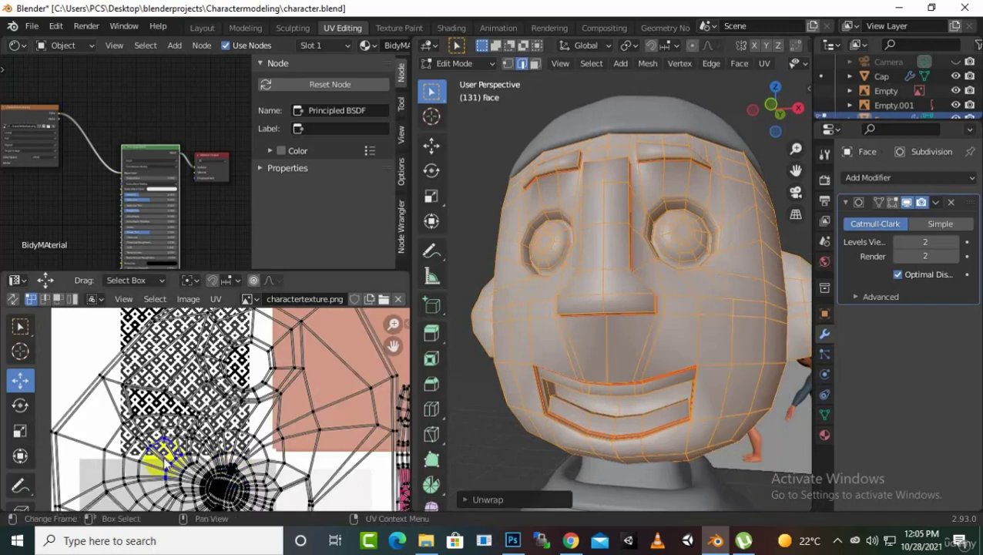
scroll(208, 424, down, 4)
drag(393, 346, 399, 291)
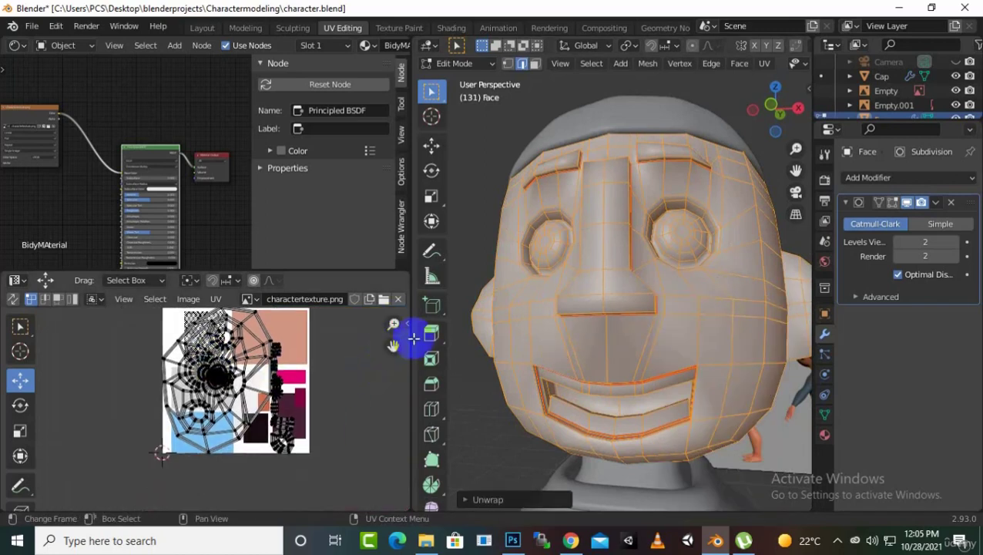
- Select the large face UV island and scale it down to roughly a quarter of its size
middle_drag(691, 304, 678, 325)
scroll(680, 345, up, 6)
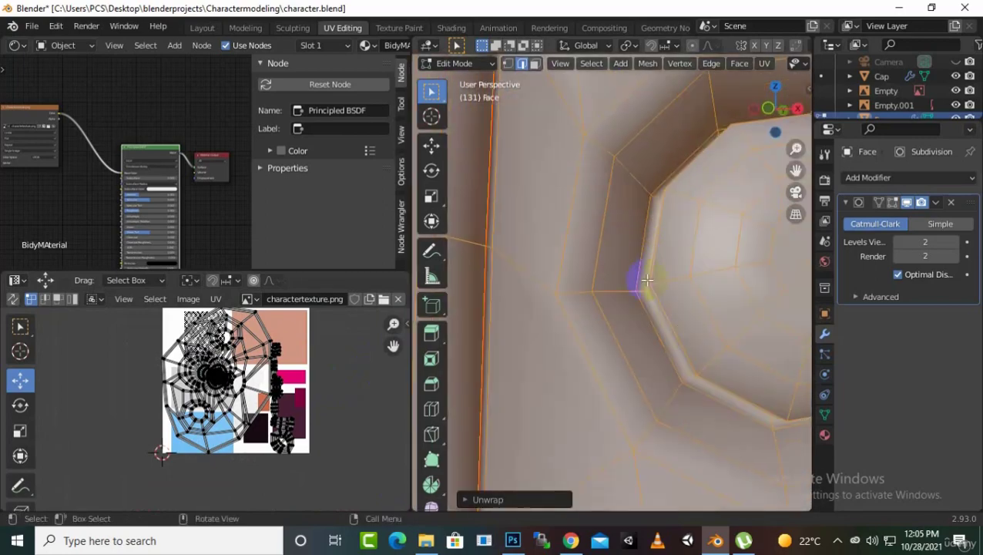
scroll(664, 291, down, 6)
drag(390, 356, 420, 339)
scroll(316, 427, up, 2)
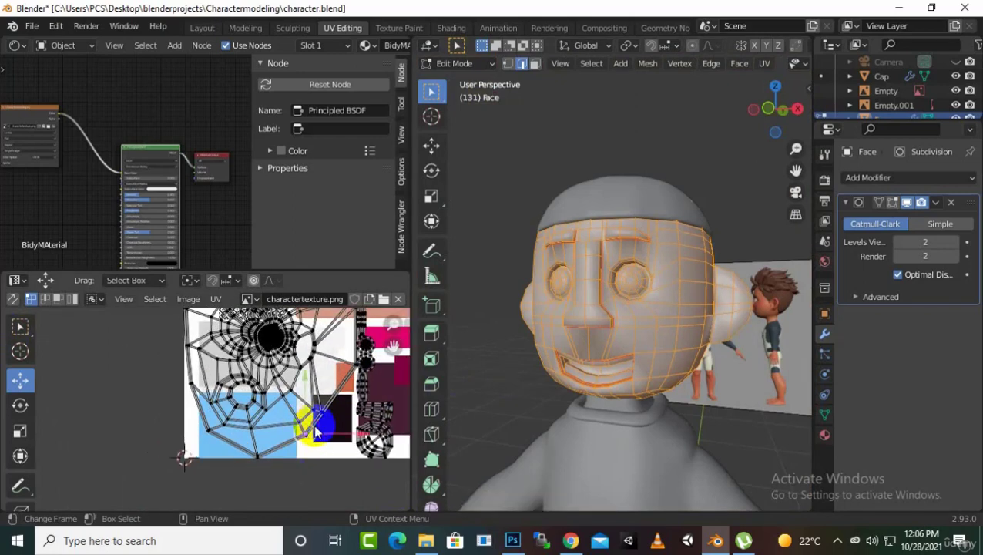
key(l)
scroll(316, 433, down, 3)
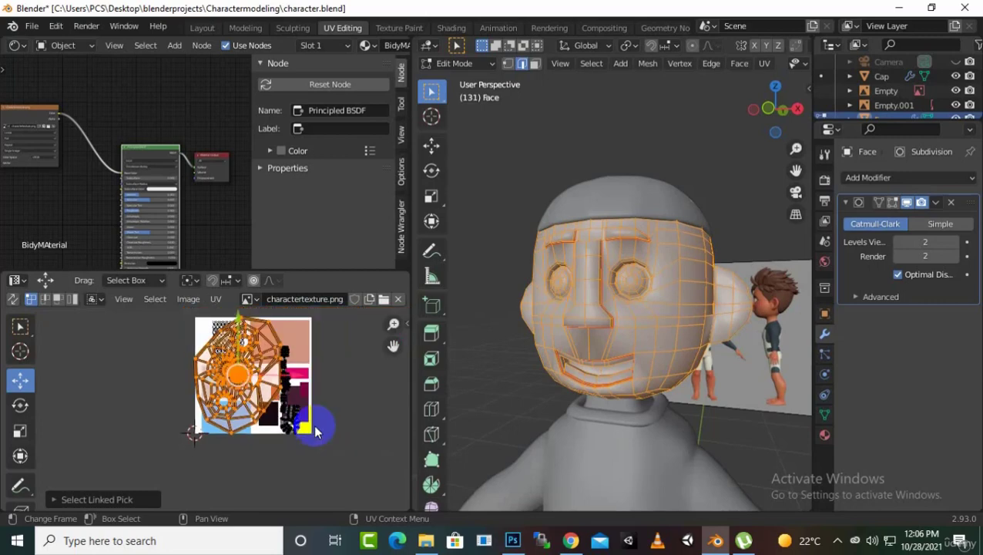
drag(316, 431, 269, 393)
key(s)
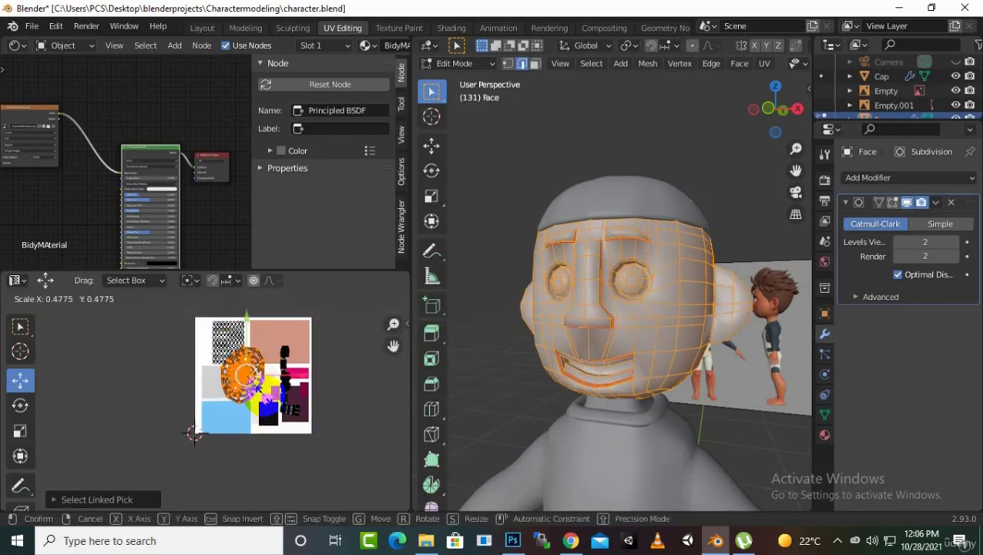
click(271, 393)
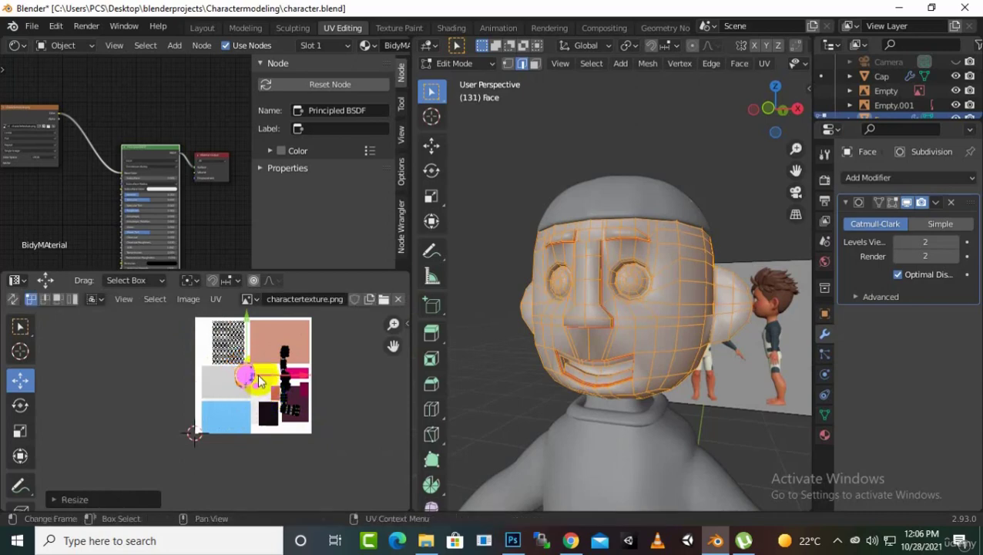
- Select only the small round UV island beside the face island and move it horizontally to the texture's right edge, over the dark purple swatch
scroll(281, 400, up, 5)
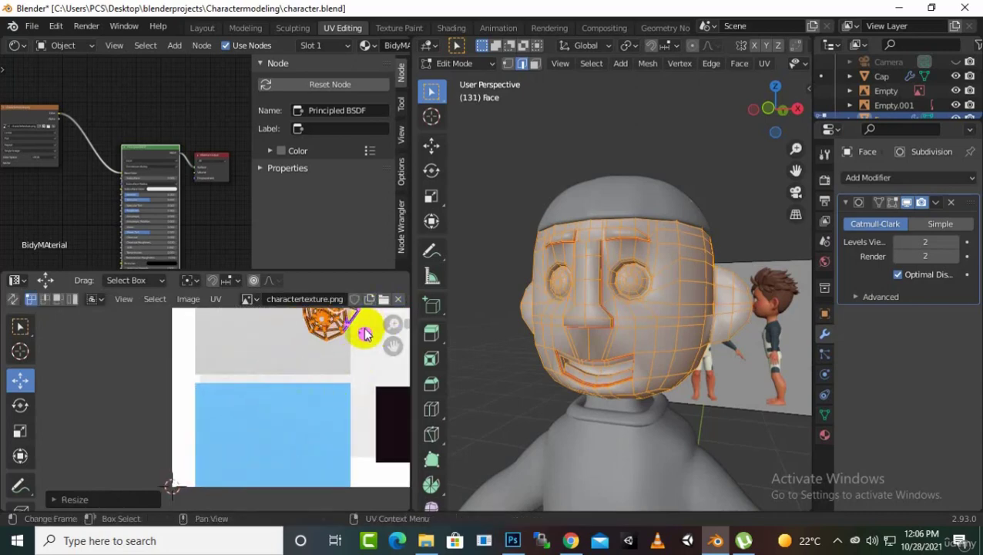
double_click(361, 391)
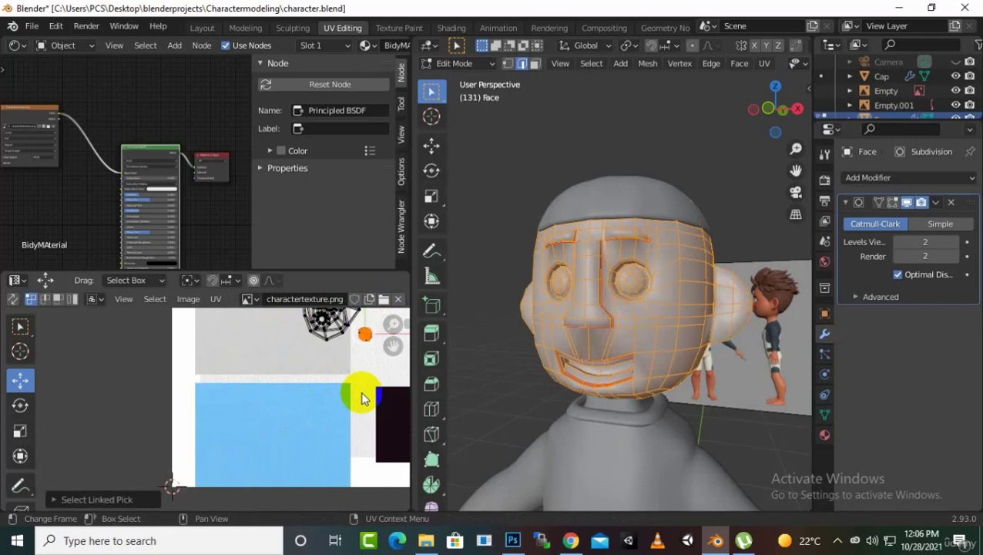
scroll(360, 390, down, 3)
click(327, 362)
drag(331, 376, 408, 377)
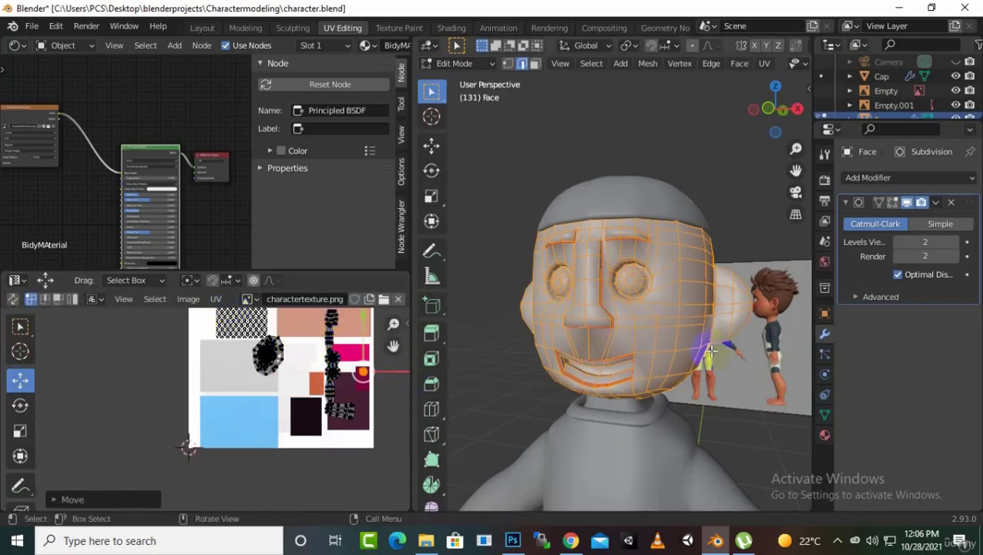
- Switch the 3D viewport shading to Material Preview to show the texture on the face
scroll(706, 327, up, 3)
key(z)
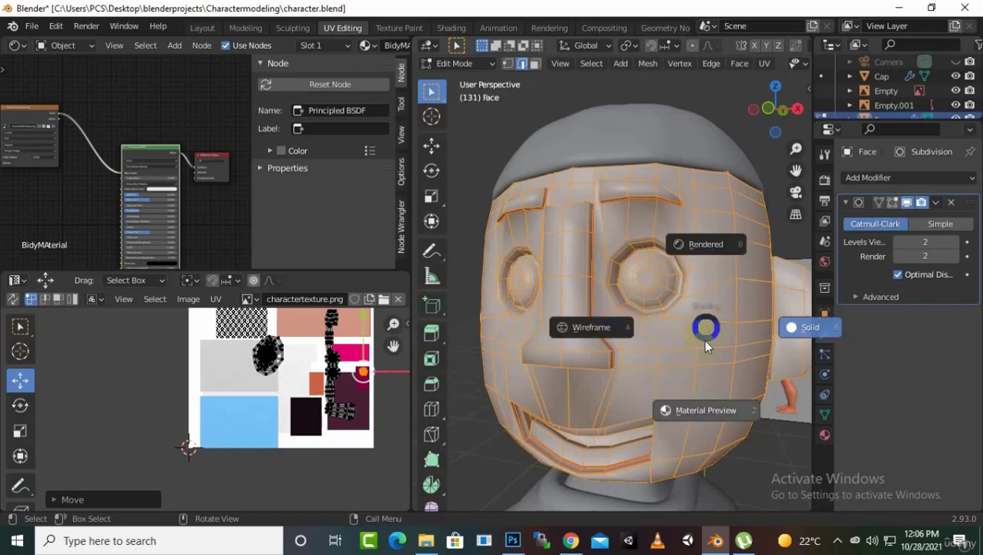
click(705, 391)
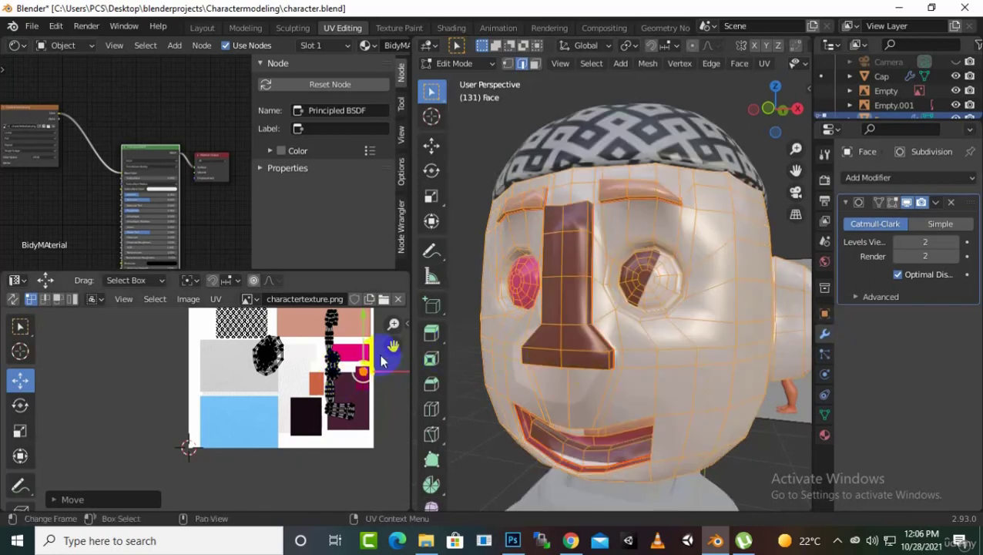
- Move the small round UV island vertically up onto the bright pink swatch
drag(365, 327, 8, 326)
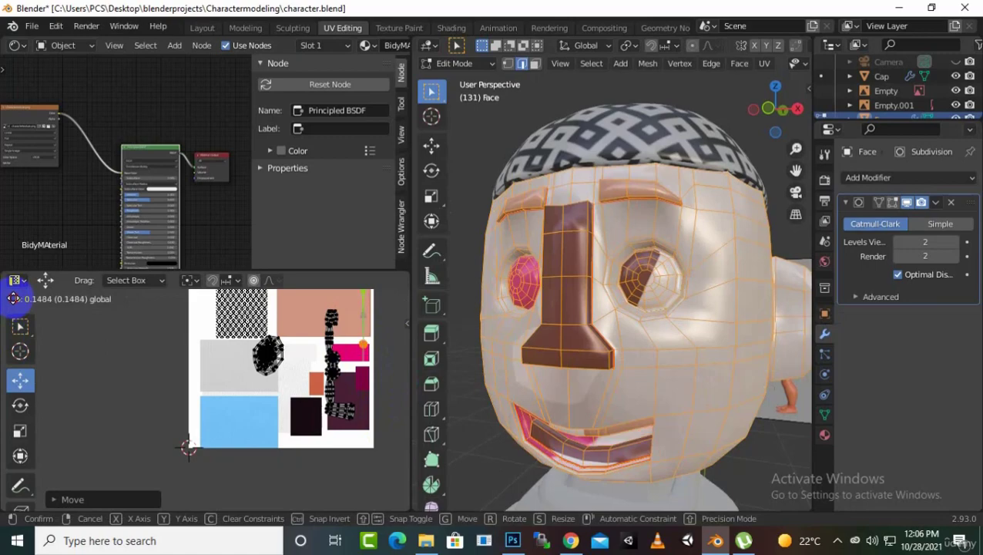
click(13, 303)
scroll(88, 324, up, 1)
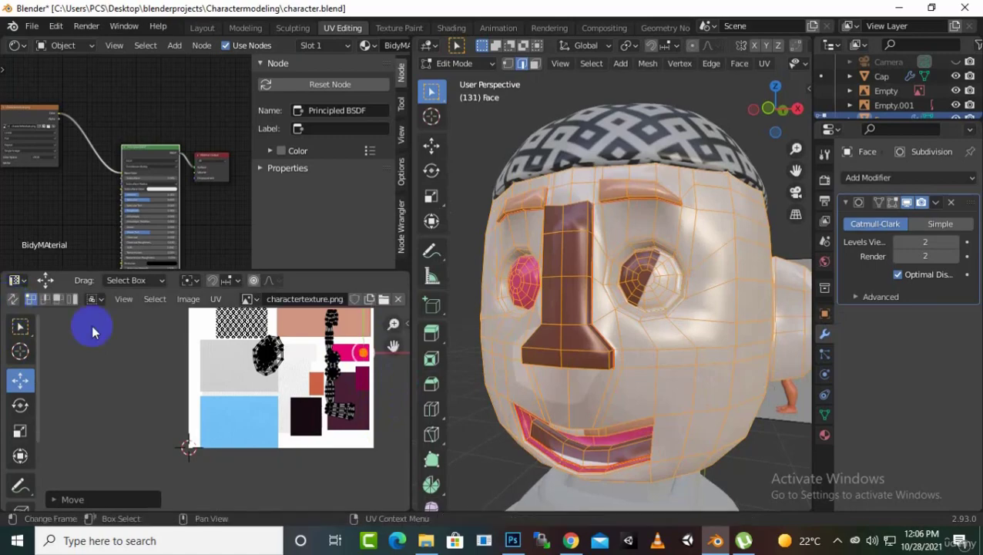
- Select the first eyeball's round UV island at the pink swatch's edge and move it horizontally onto the off-white area
middle_drag(786, 407, 432, 335)
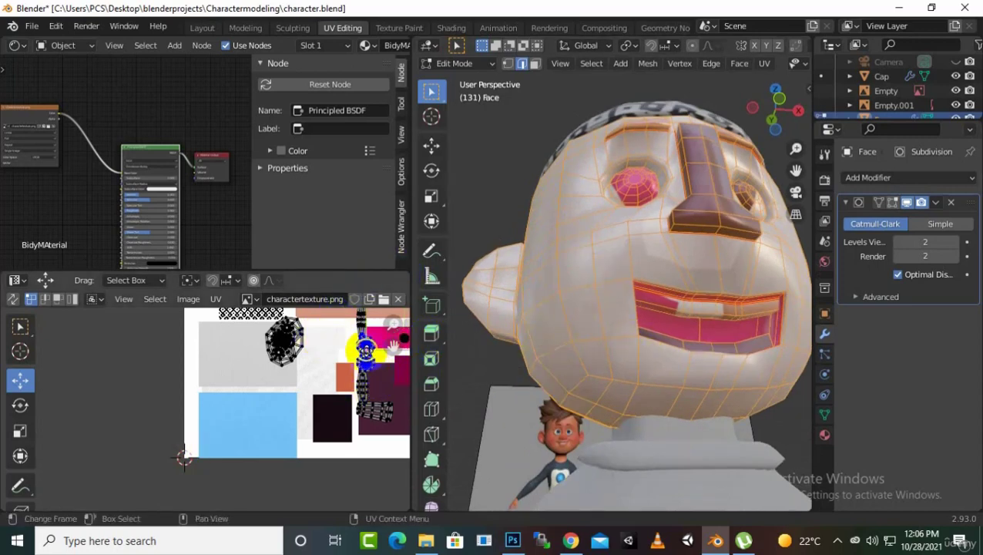
drag(394, 343, 389, 348)
scroll(362, 362, up, 3)
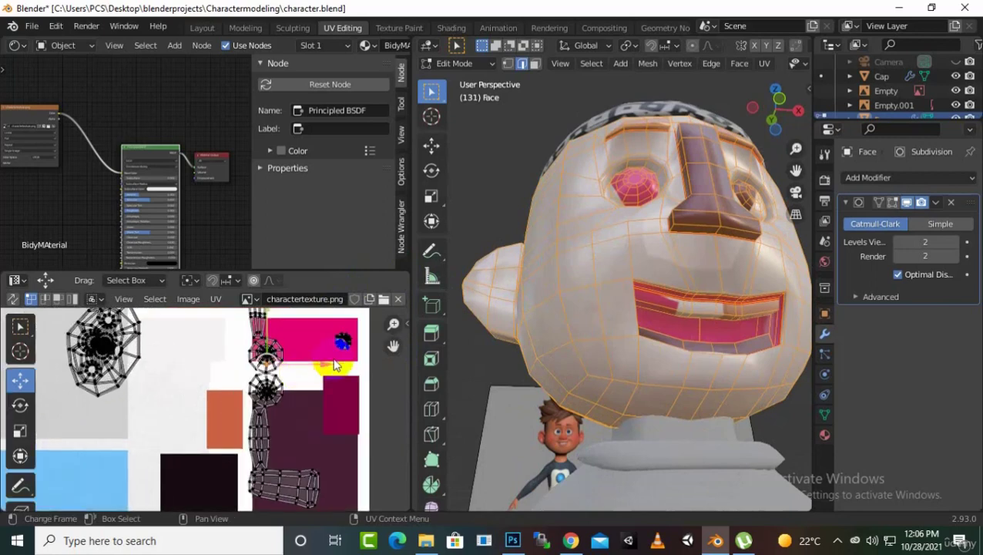
key(l)
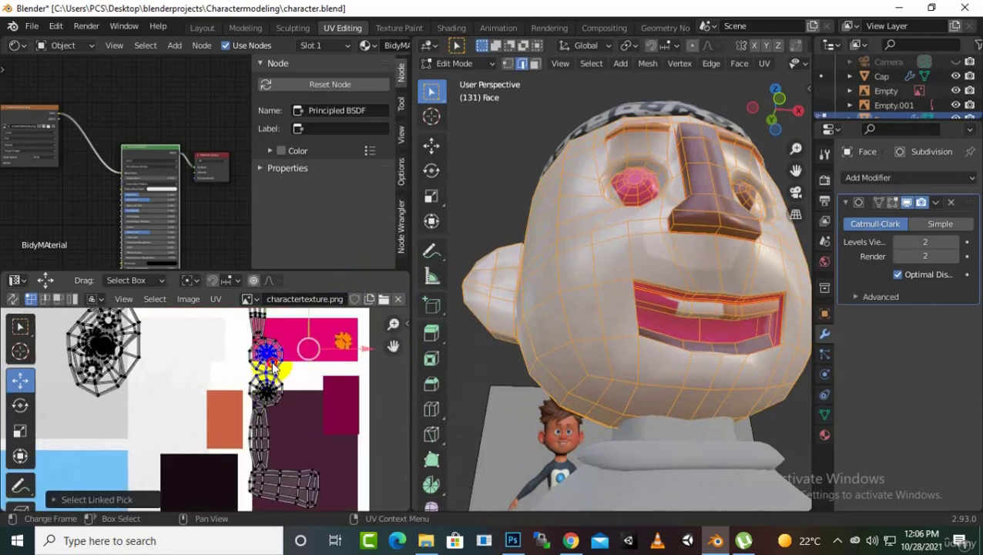
click(274, 368)
key(g)
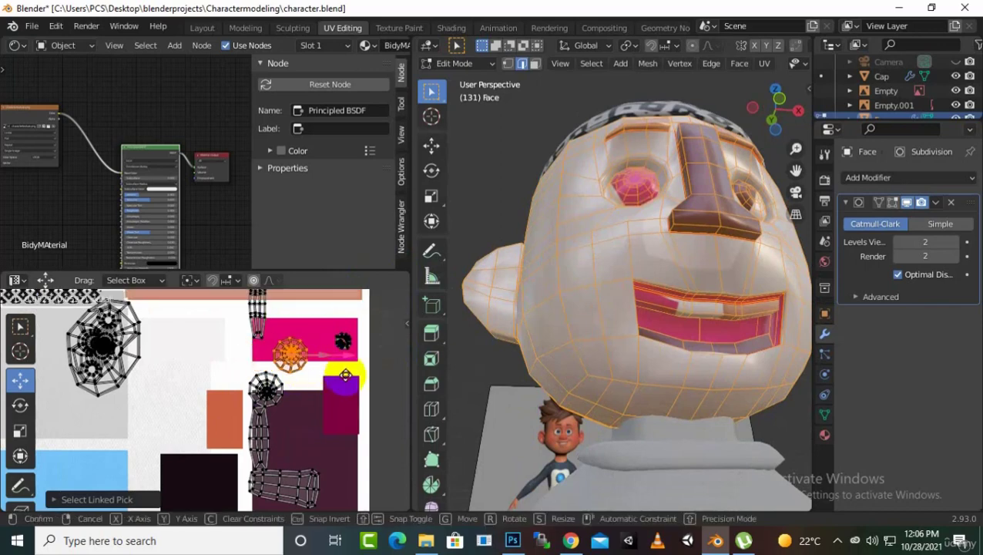
click(234, 375)
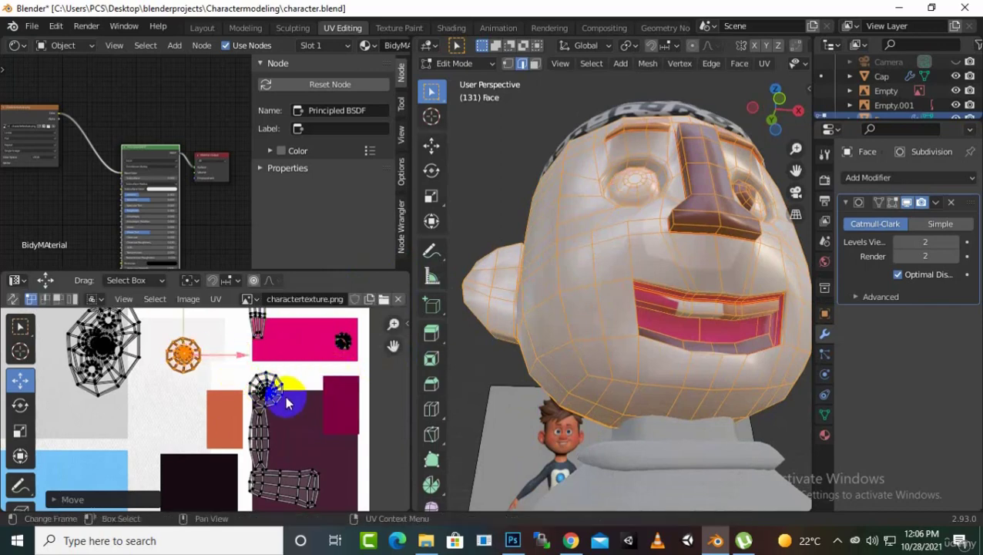
- Select the second eyeball's round UV island and move it onto the off-white area beside the first one
click(266, 383)
double_click(281, 359)
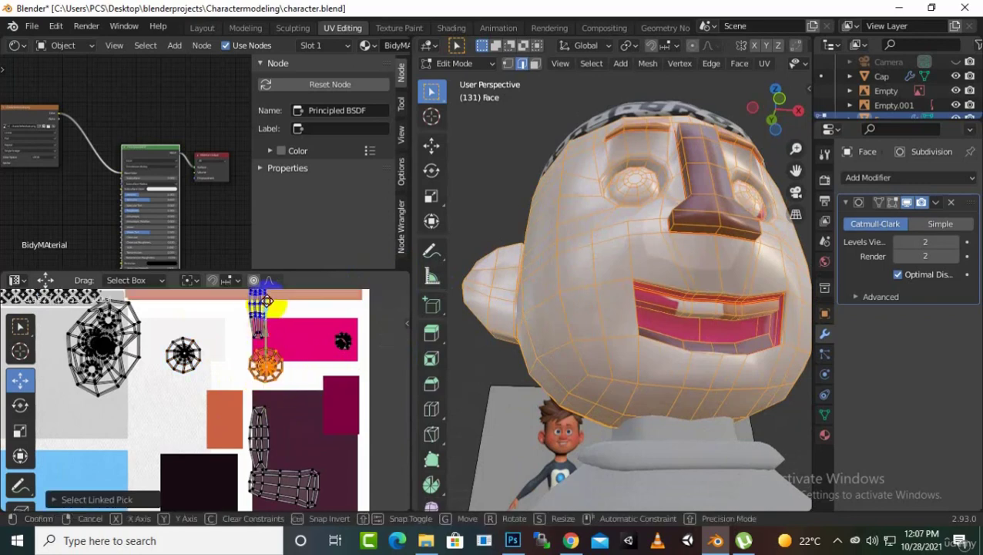
key(g)
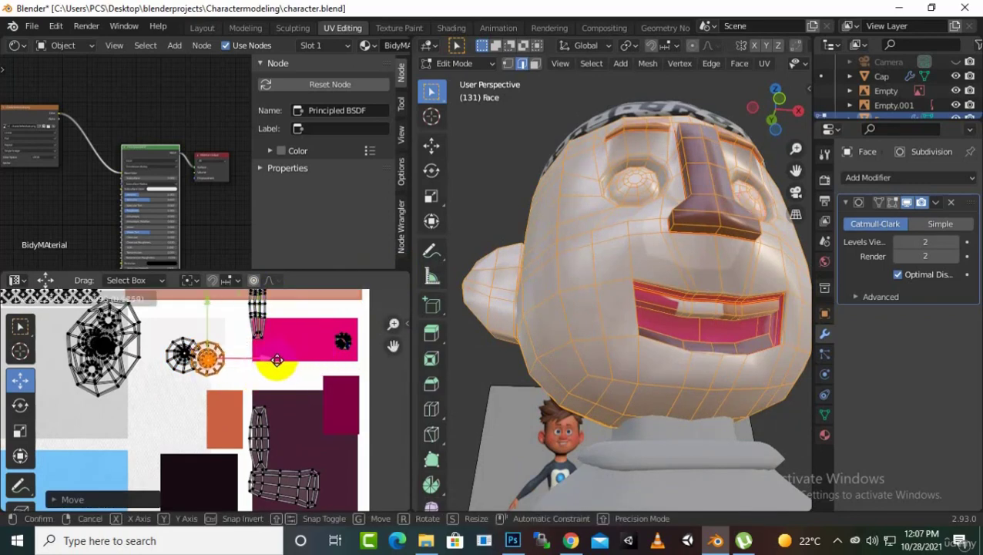
click(277, 357)
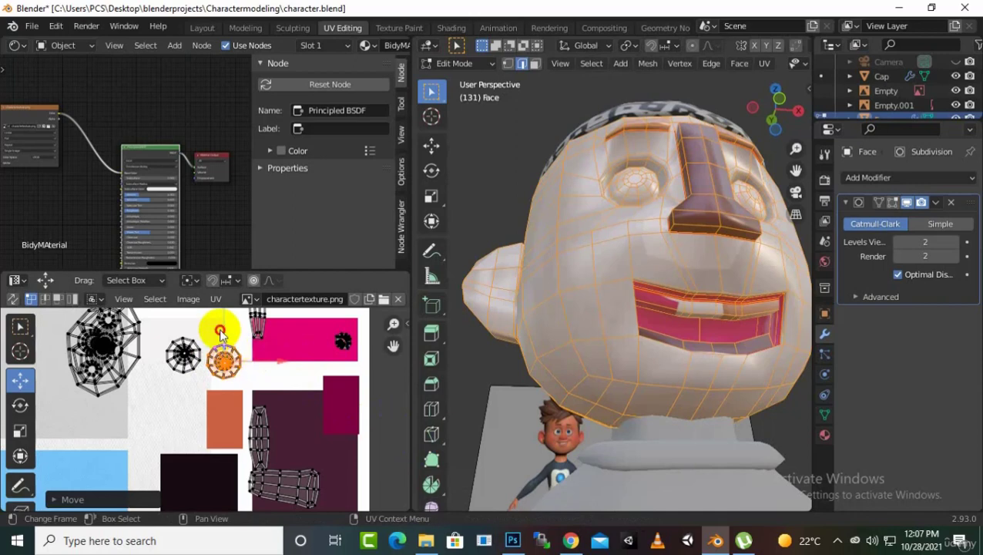
key(g)
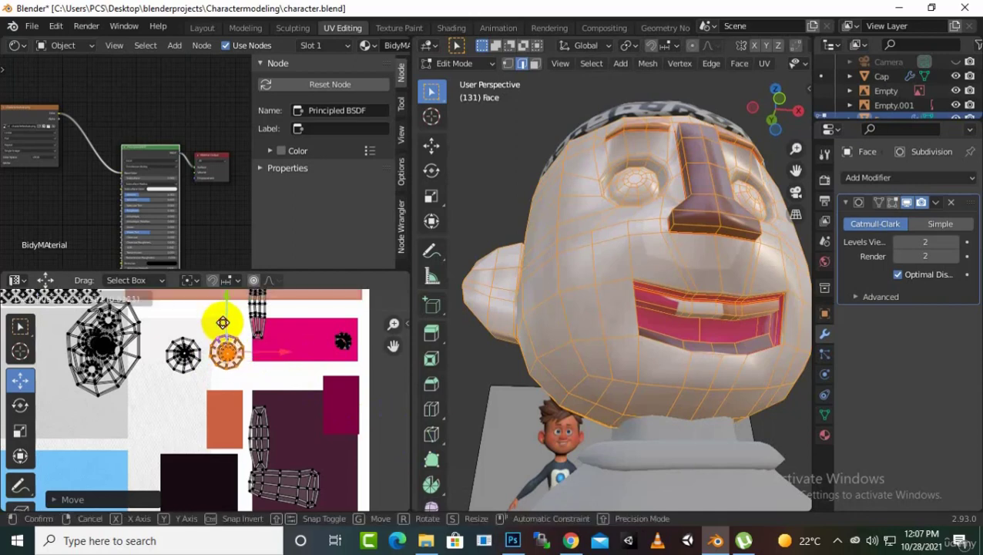
click(222, 323)
- Select both eyeball UV islands together, move them fully onto the off-white swatch, and scale them down slightly
click(254, 381)
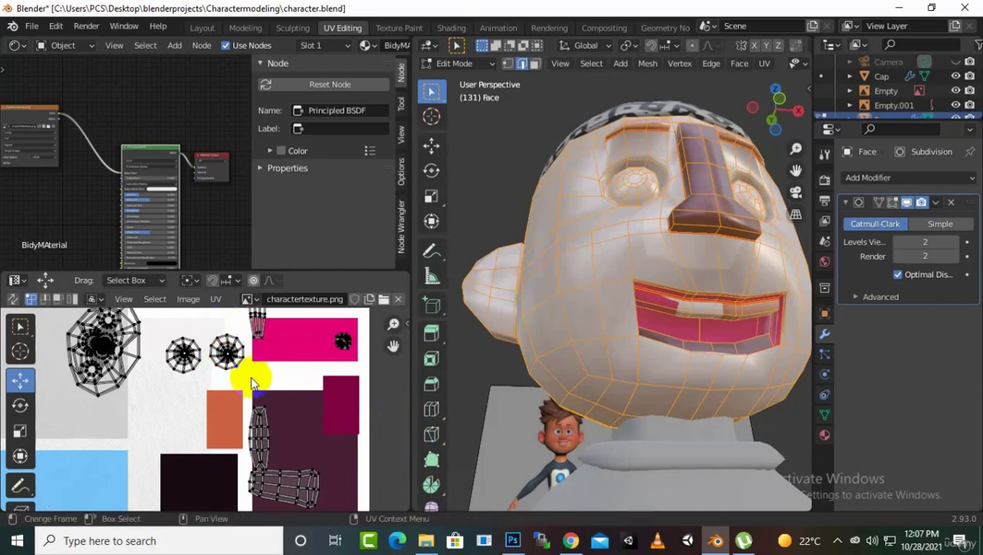
drag(154, 325, 245, 361)
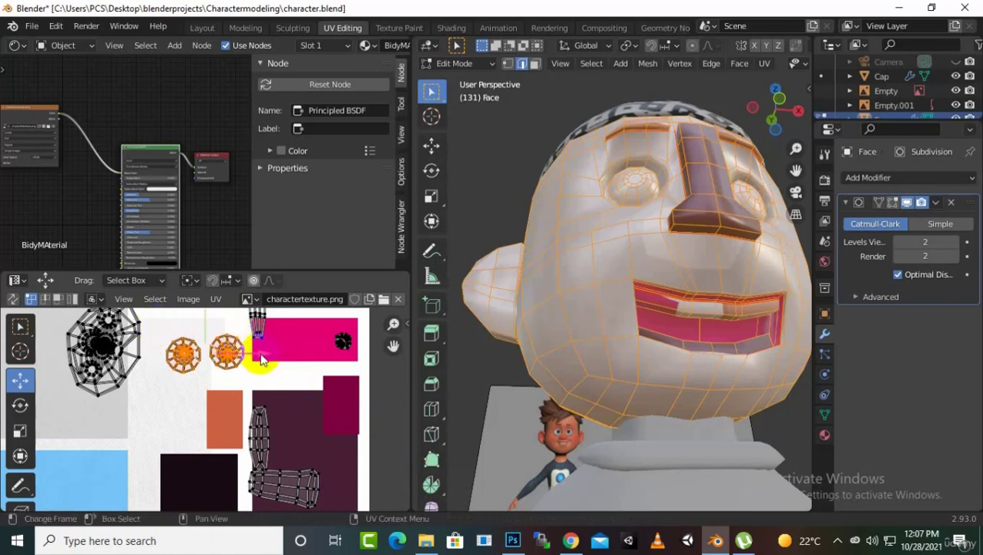
key(g)
click(228, 352)
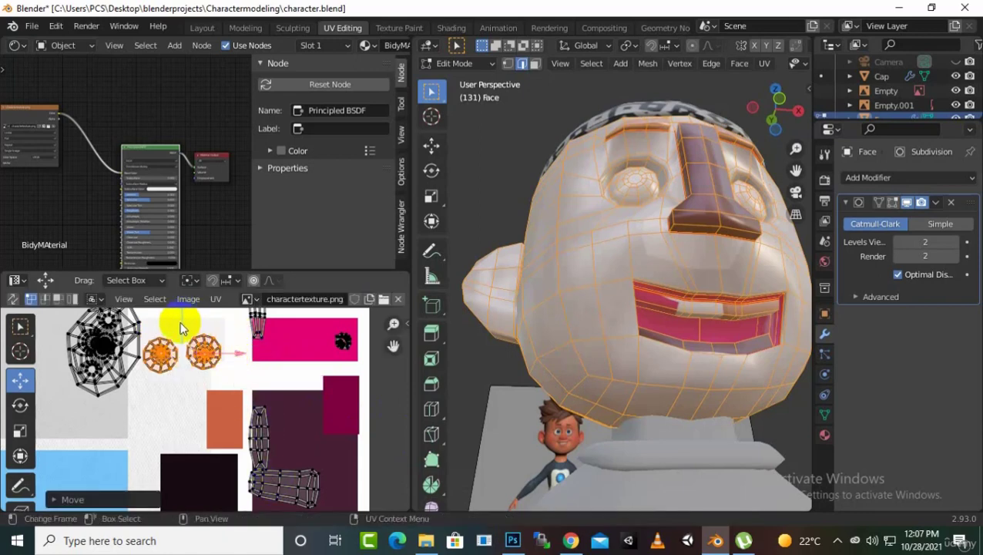
key(g)
click(180, 316)
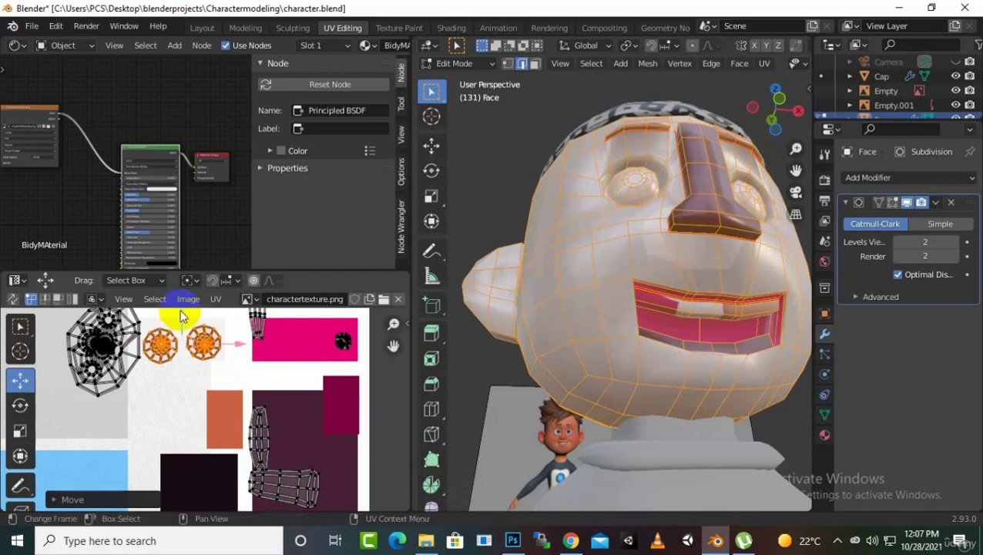
key(g)
key(s)
click(218, 369)
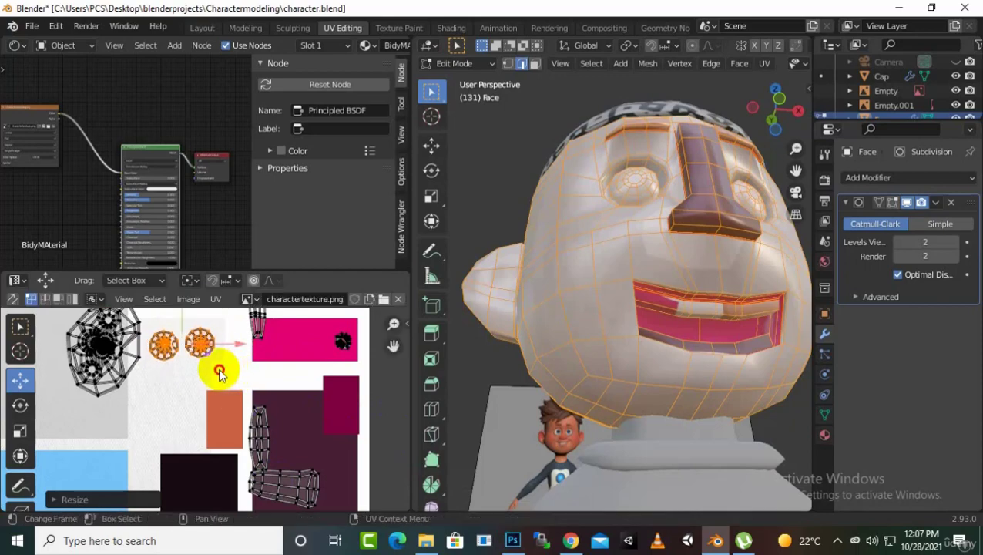
- Select the large face UV island and move it onto the skin-coloured swatch
middle_drag(748, 299, 706, 329)
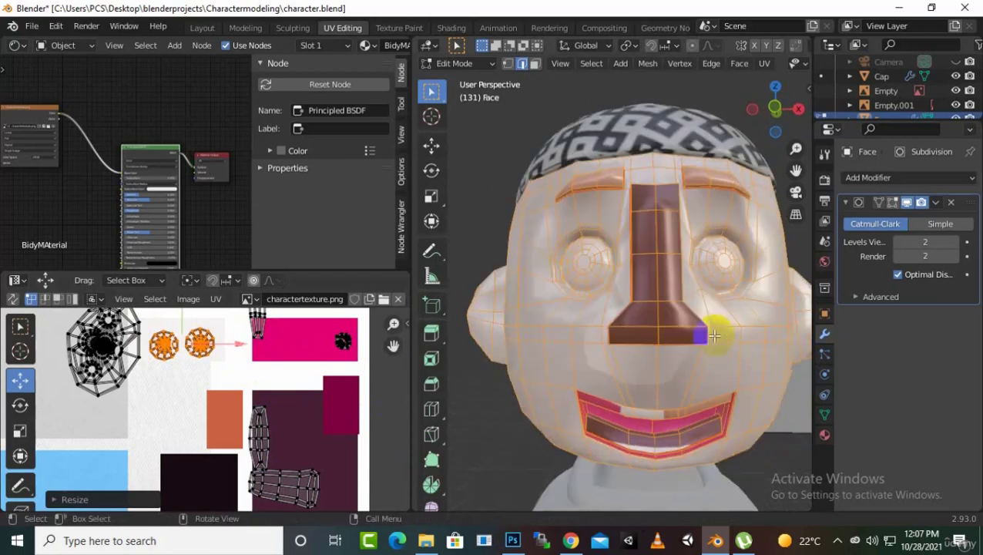
click(123, 356)
key(l)
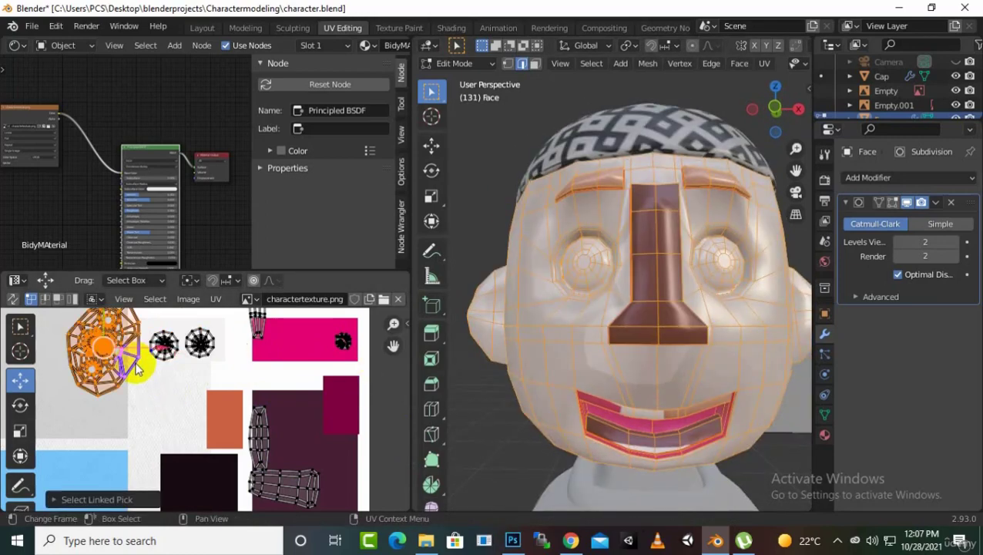
scroll(173, 420, down, 5)
key(g)
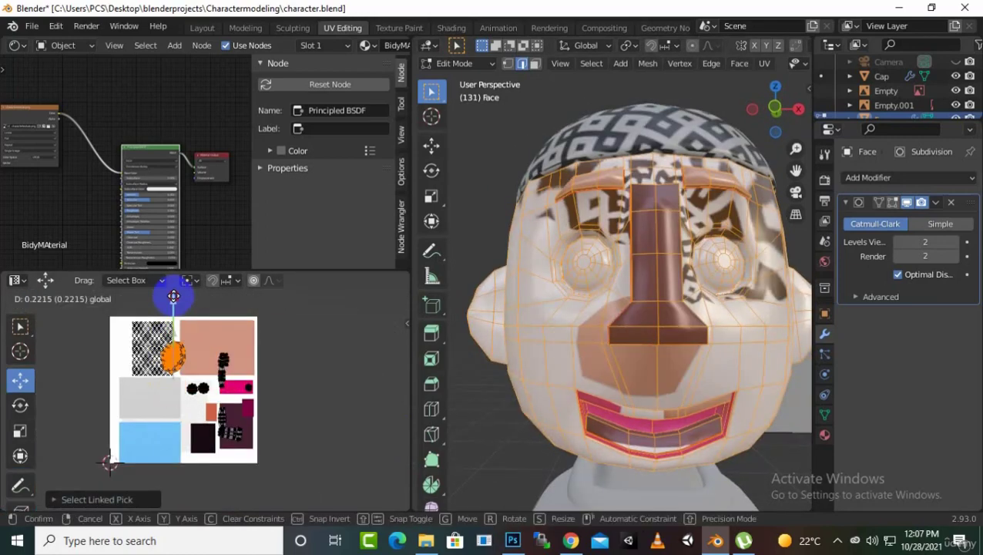
click(176, 286)
key(g)
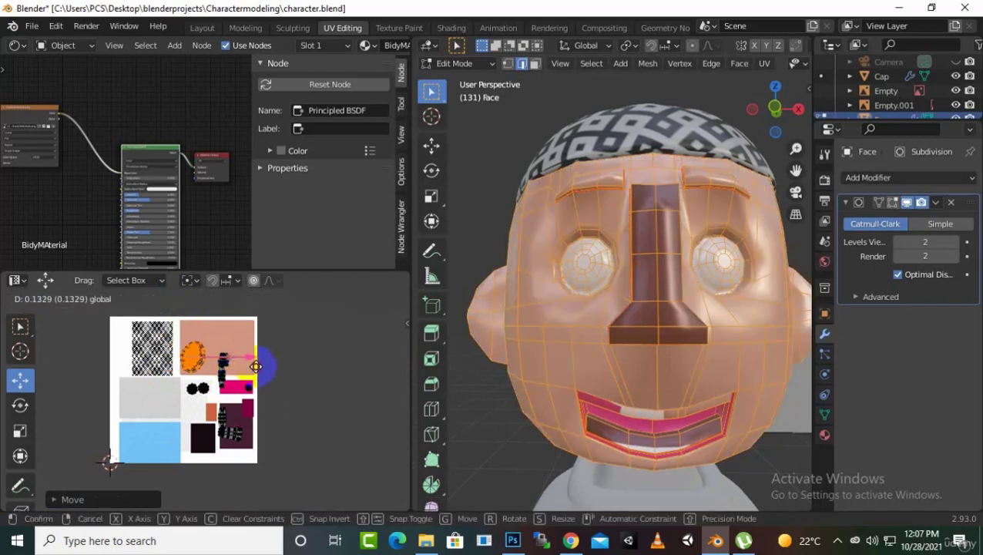
click(185, 339)
key(g)
click(193, 328)
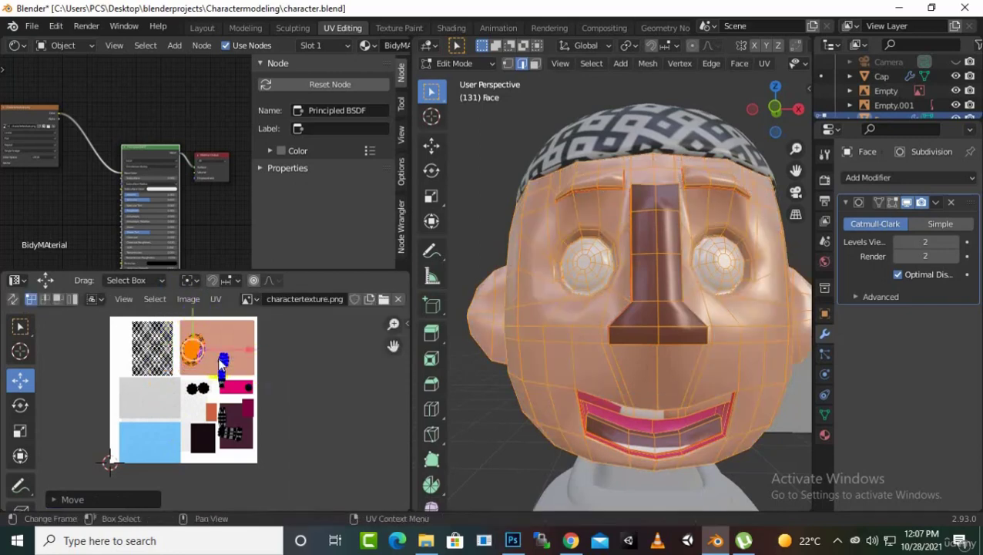
key(g)
click(262, 381)
- Select the narrow UV islands overlapping the skin and pink swatches and move them onto the light-grey swatch
scroll(241, 380, up, 3)
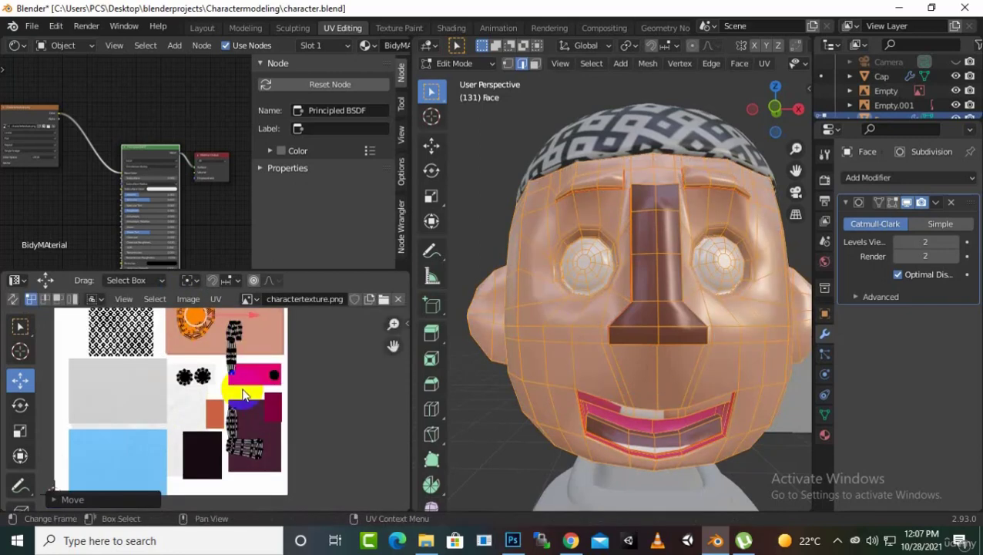
click(249, 375)
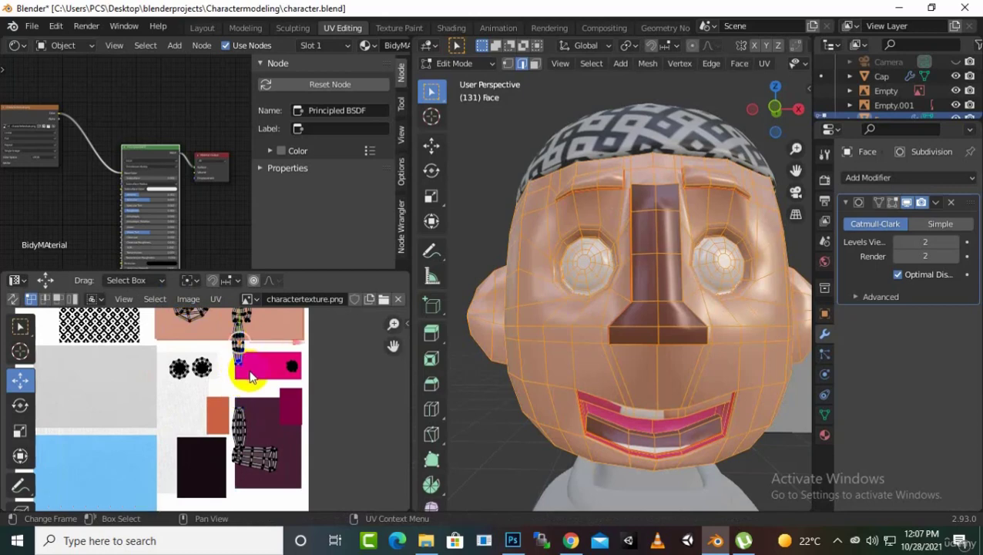
drag(392, 346, 385, 394)
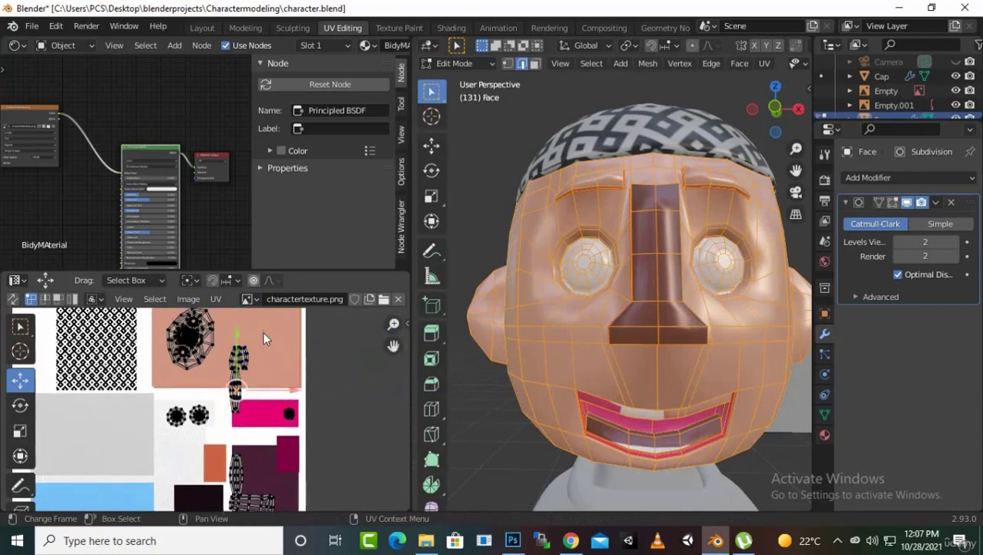
drag(262, 331, 222, 431)
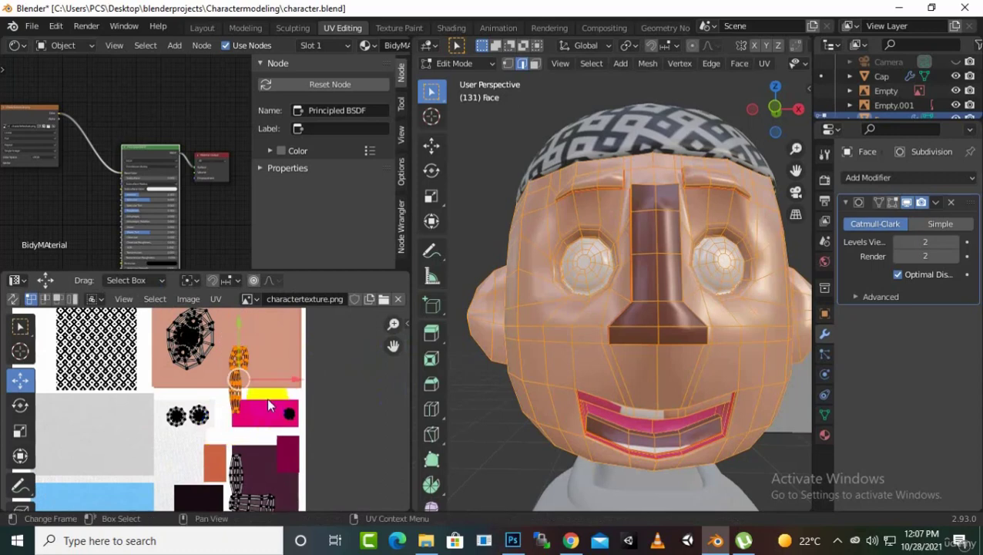
key(g)
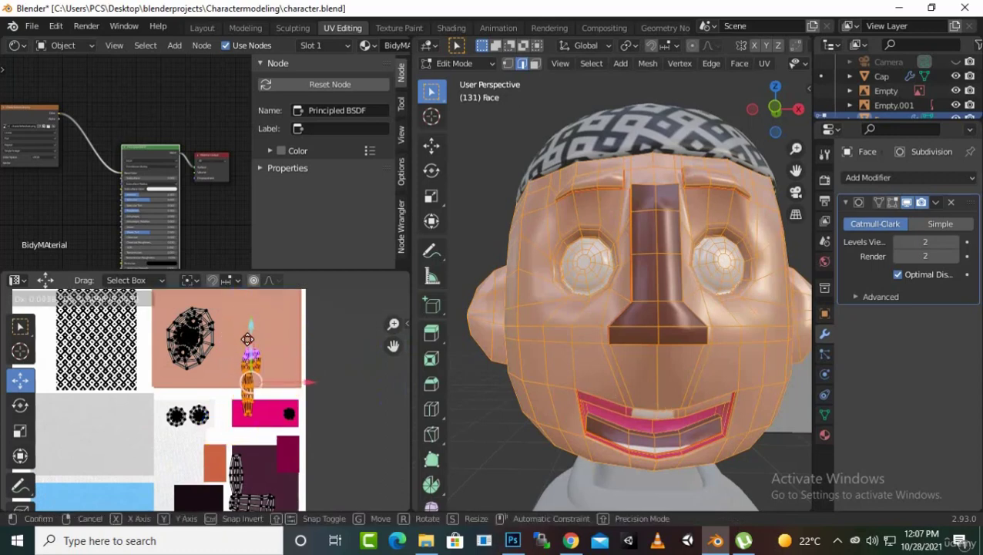
click(254, 380)
drag(306, 425, 139, 454)
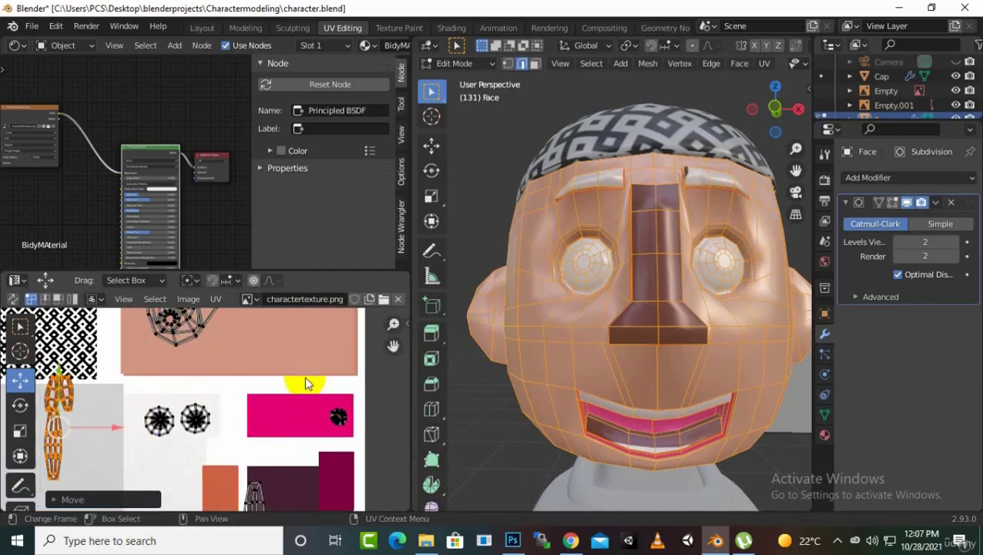
- Select the long narrow UV island on the light-grey swatch, move it horizontally onto the off-white area, and scale it down
drag(392, 327, 35, 301)
click(113, 414)
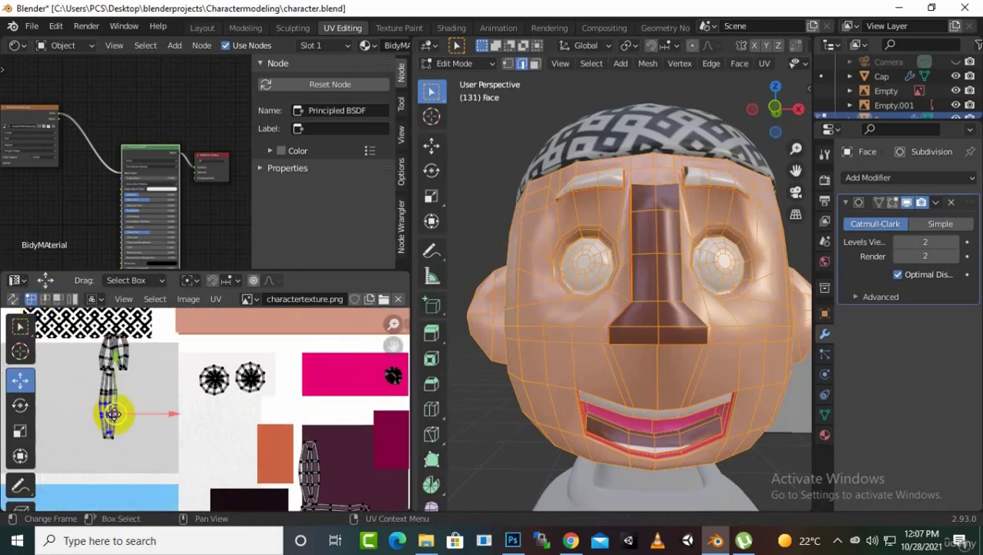
key(l)
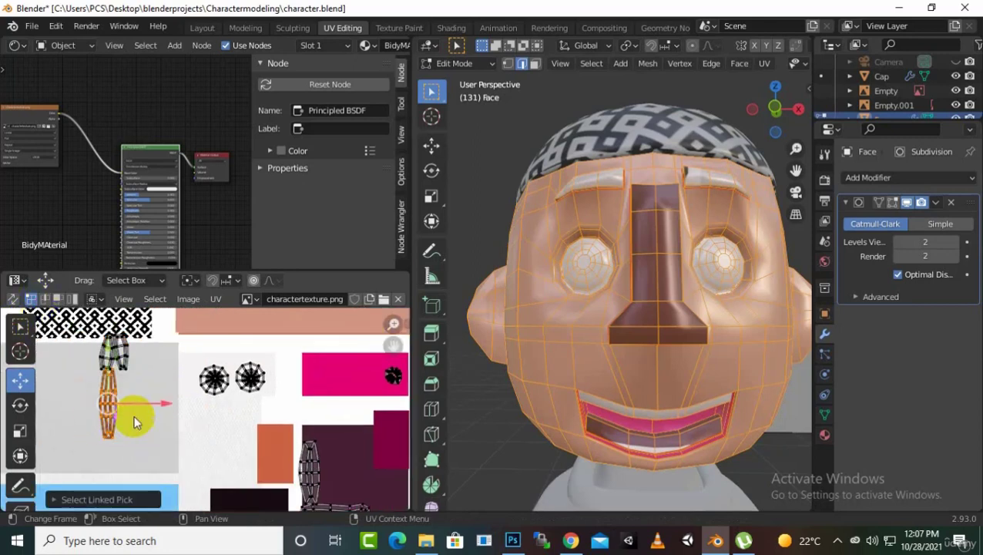
key(g)
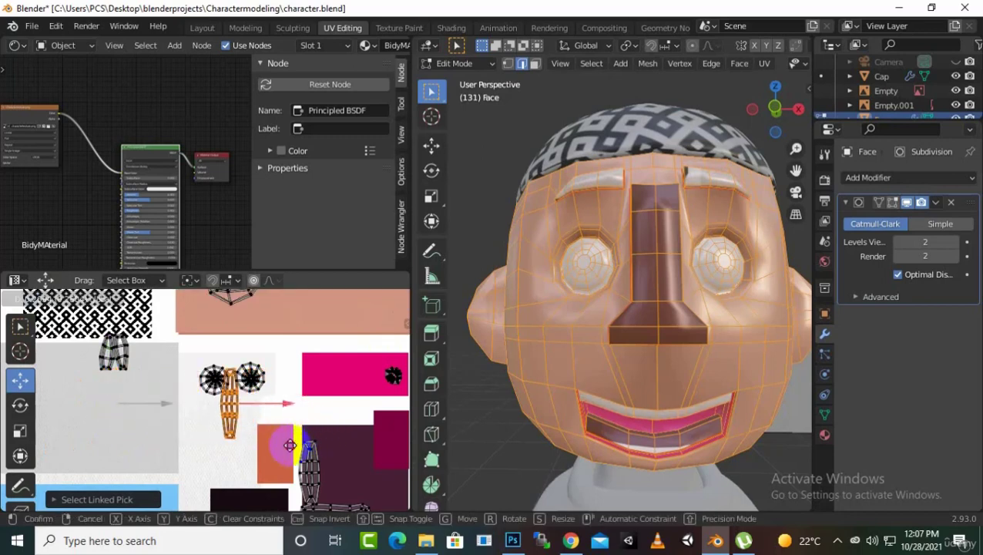
click(286, 428)
key(g)
key(s)
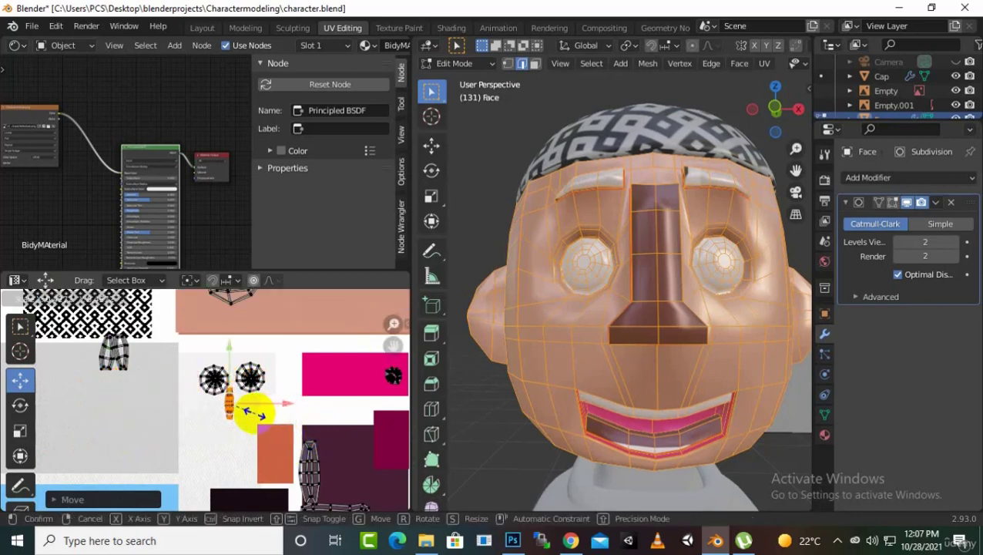
click(253, 411)
- Move the scaled-down narrow island vertically to sit between the two eyeball islands on the off-white swatch
scroll(253, 412, up, 2)
key(g)
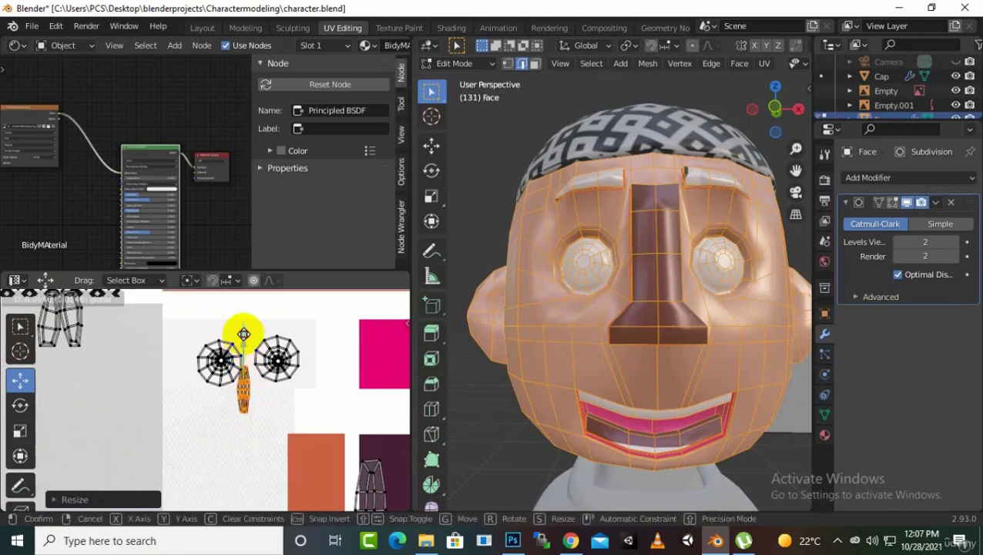
key(y)
click(248, 298)
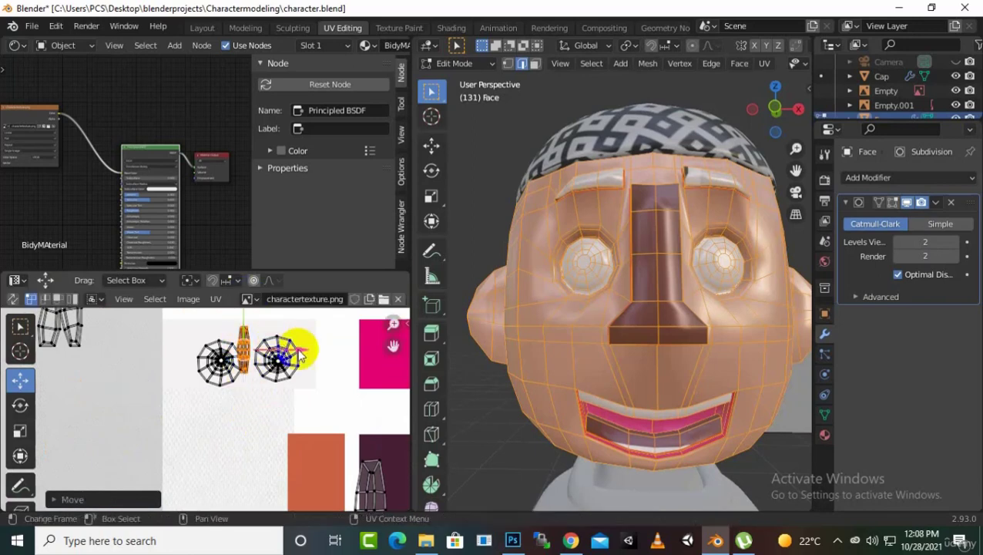
key(g)
click(307, 347)
scroll(326, 436, down, 2)
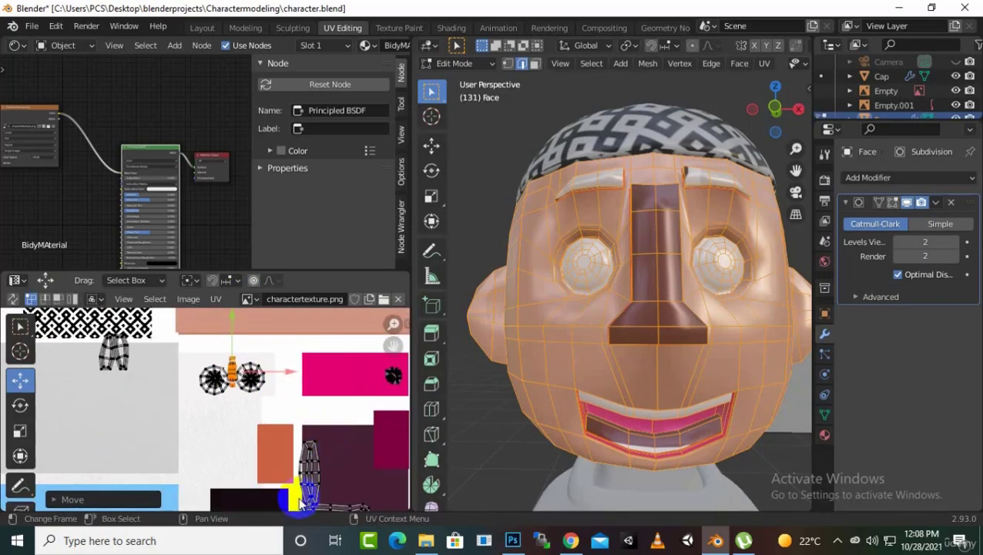
- Select the upright UV island on the dark purple swatch, scale it down, and move it onto the off-white area beside the eyeball islands
click(312, 471)
key(l)
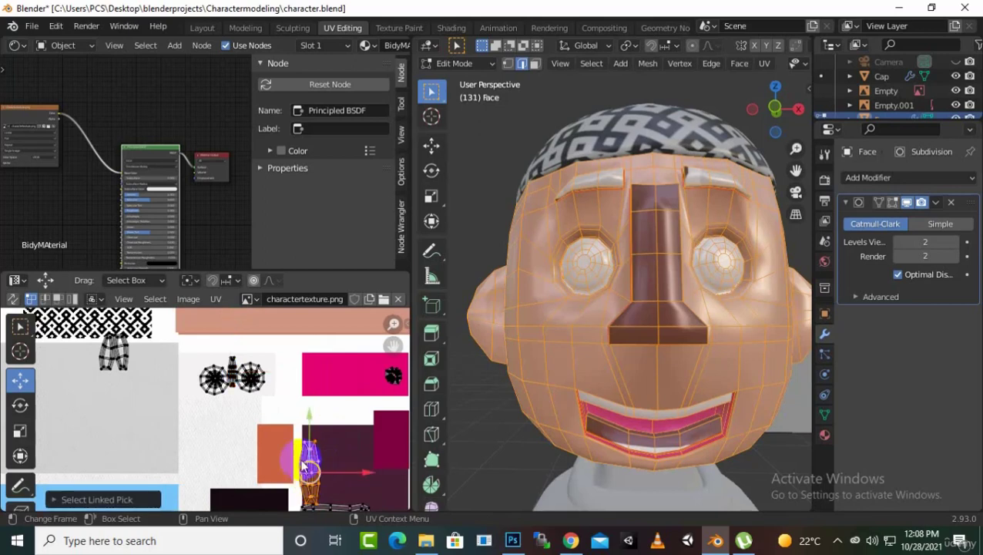
drag(304, 419, 315, 308)
key(s)
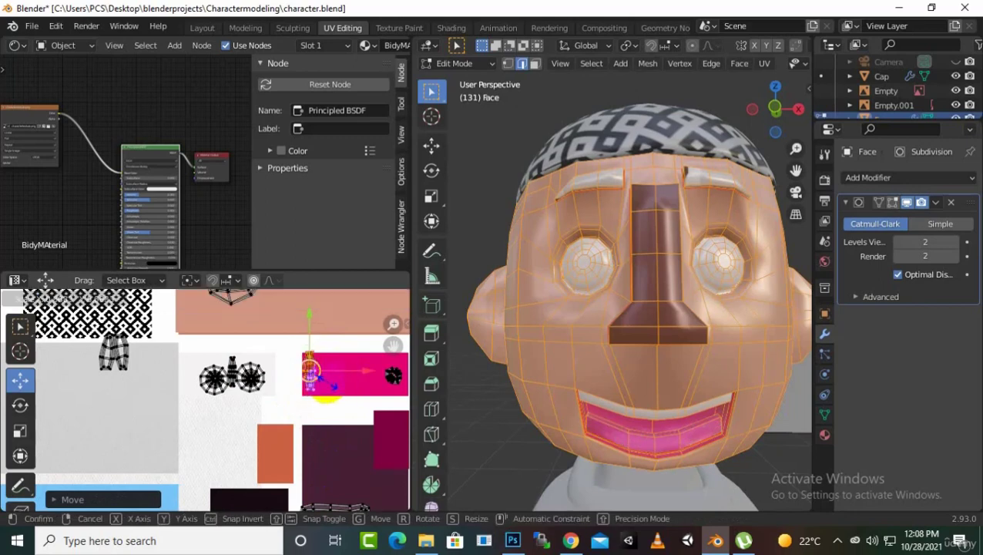
click(309, 372)
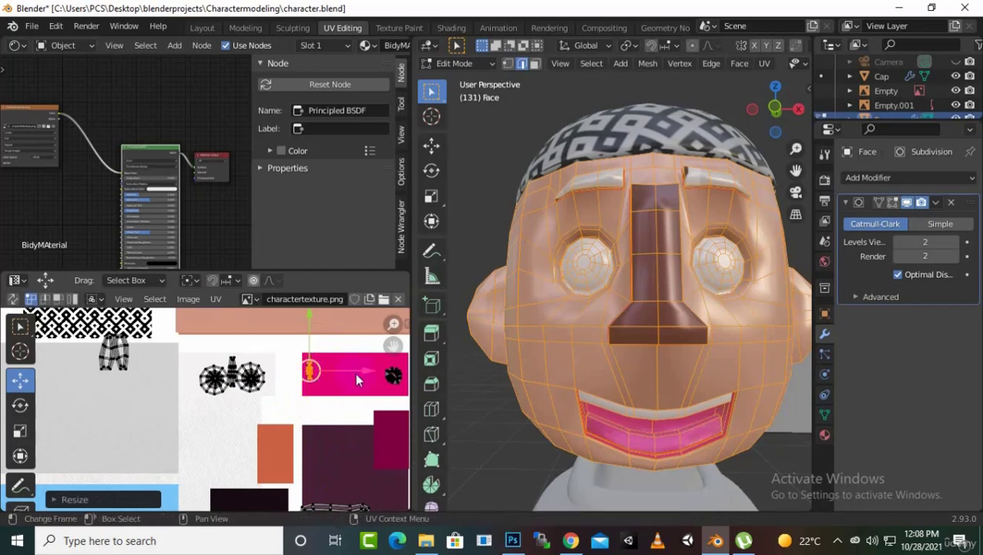
key(g)
key(x)
click(231, 378)
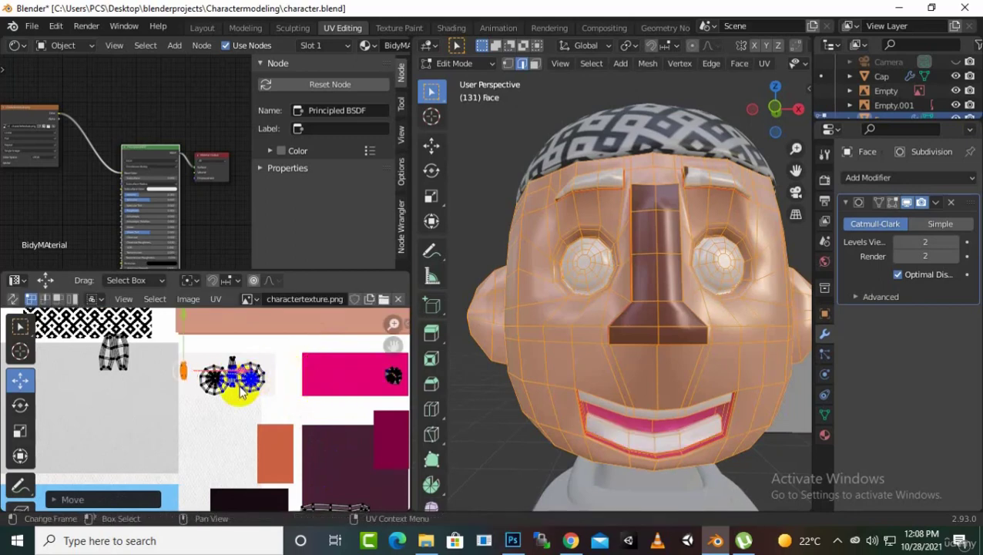
- Select both eyebrow UV islands at the light-grey swatch's upper edge and move them onto the dark purple swatch
middle_drag(586, 397, 647, 391)
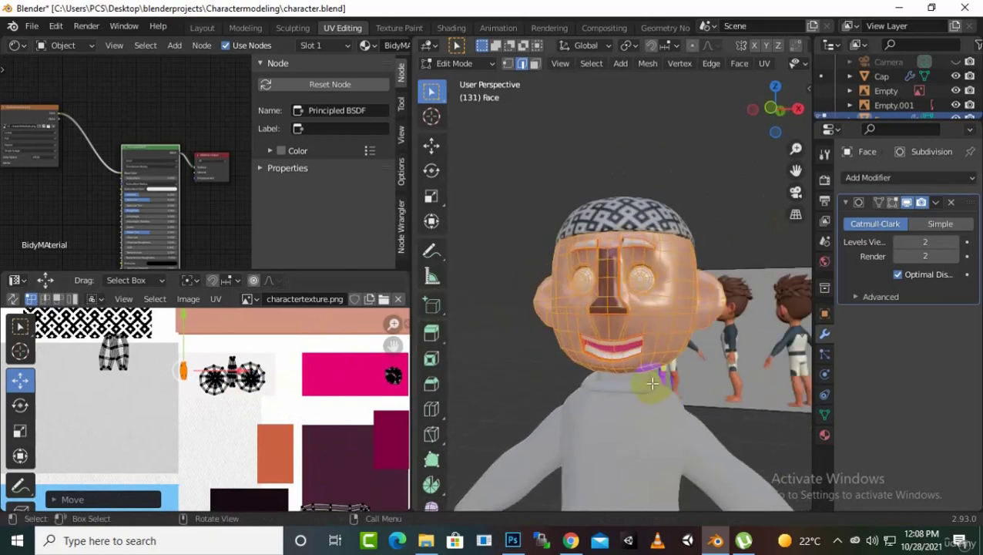
scroll(621, 362, up, 5)
mouse_move(590, 345)
middle_down()
mouse_move(575, 347)
mouse_move(629, 357)
mouse_move(600, 351)
middle_up()
click(120, 361)
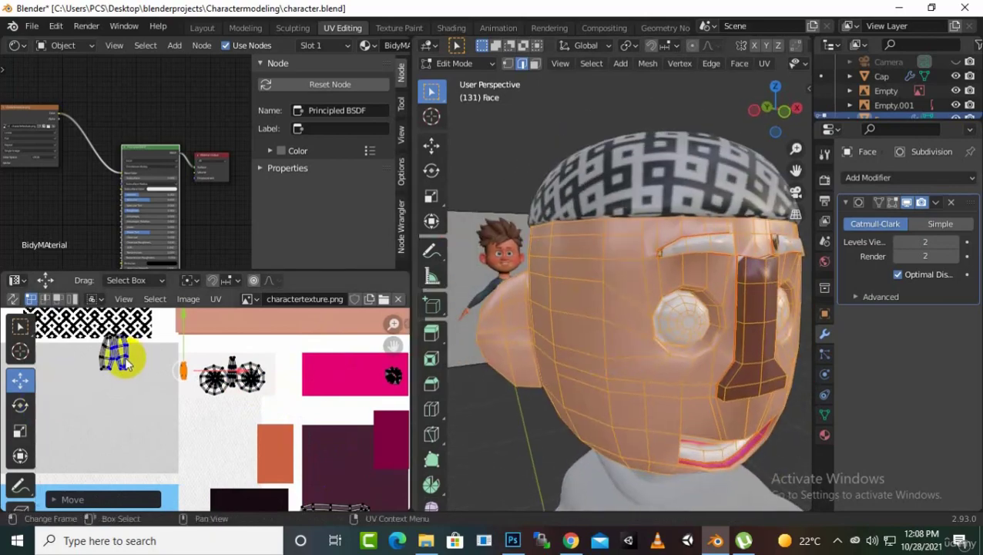
key(l)
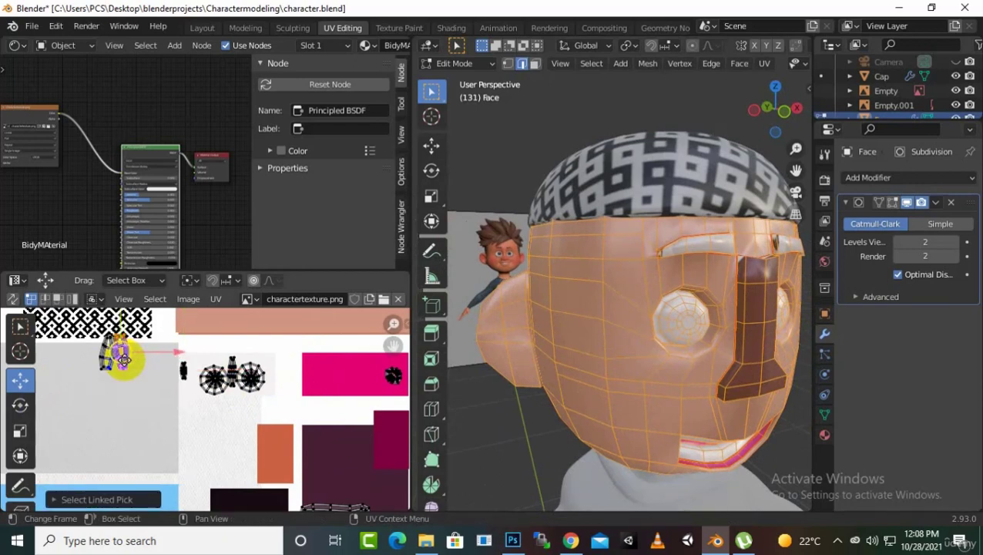
drag(117, 357, 101, 358)
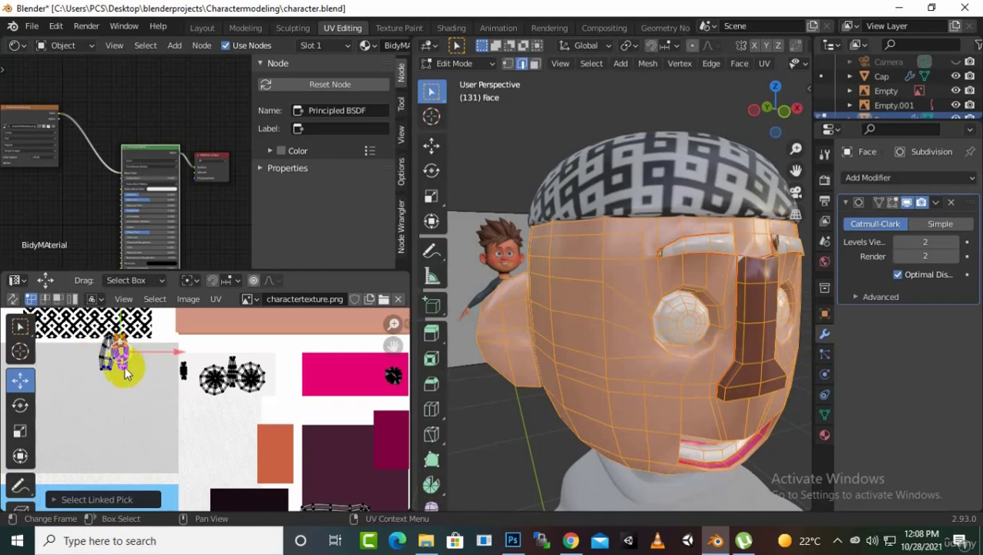
drag(144, 394, 80, 314)
scroll(144, 344, down, 2)
click(210, 385)
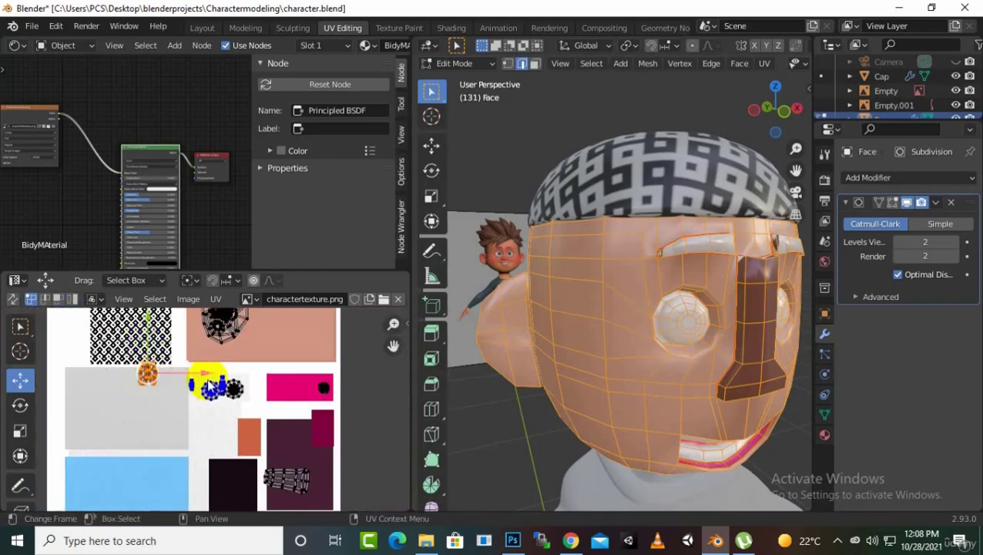
drag(207, 378, 341, 393)
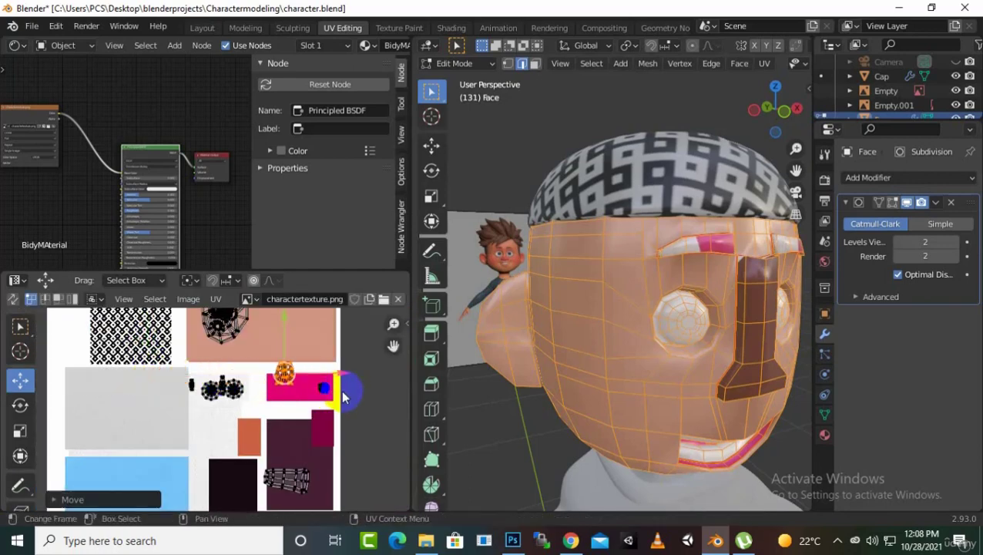
drag(287, 320, 291, 390)
- Select the nose's horizontal UV island on the dark purple swatch, scale it down, and move it onto the orange swatch
drag(390, 345, 357, 292)
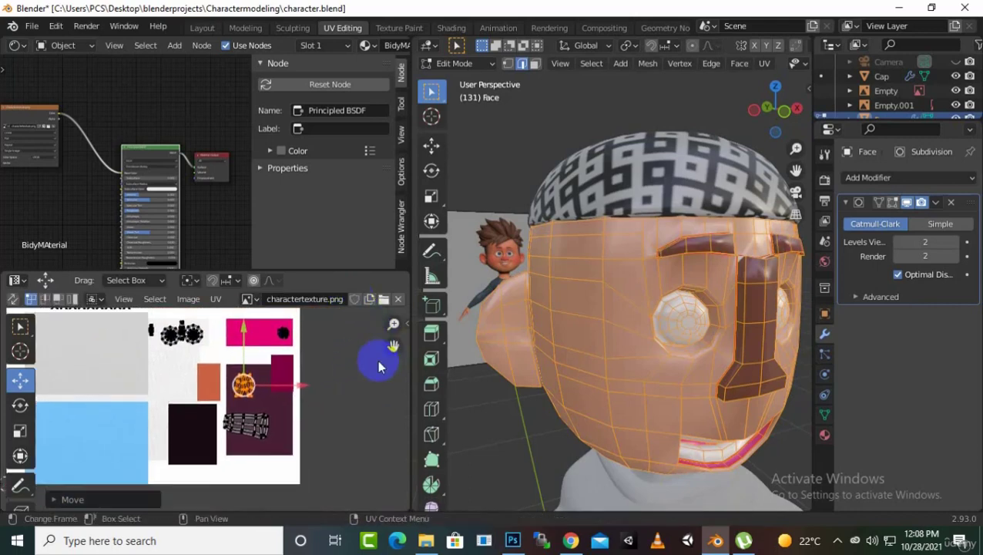
click(244, 428)
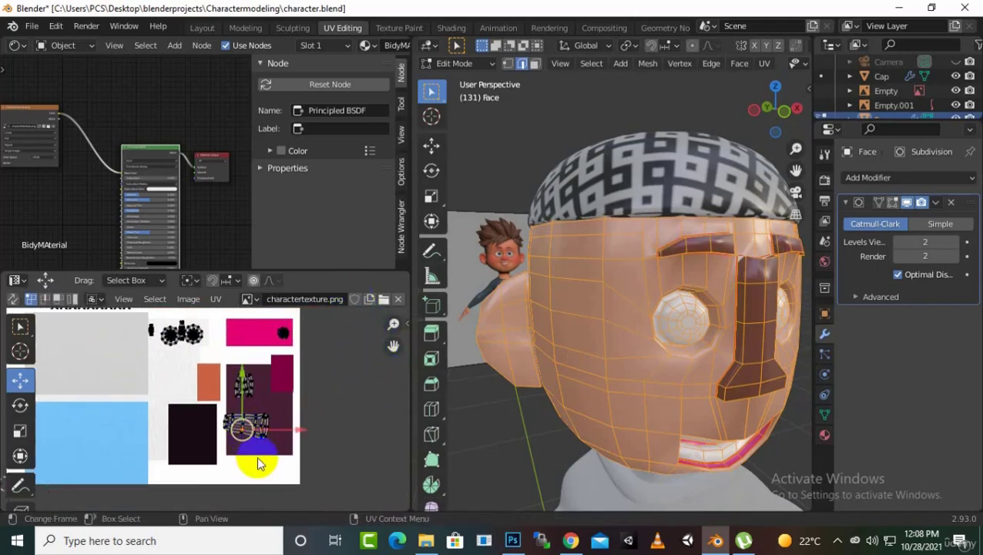
key(l)
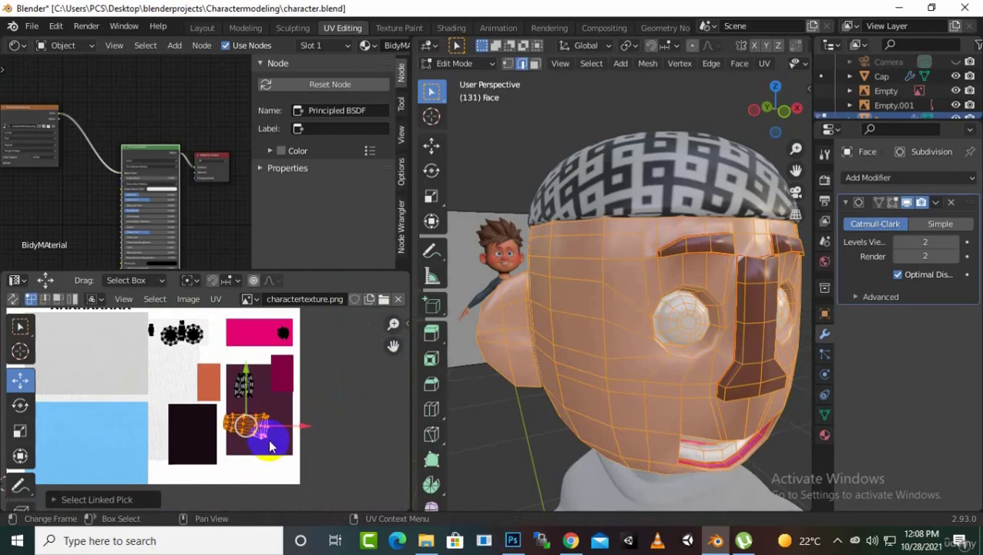
key(g)
key(Return)
key(s)
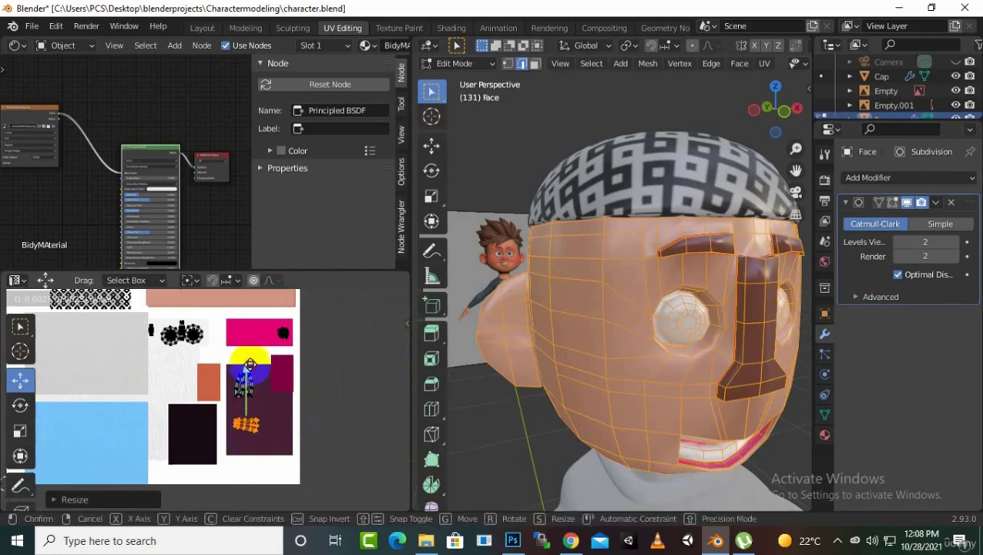
right_click(299, 397)
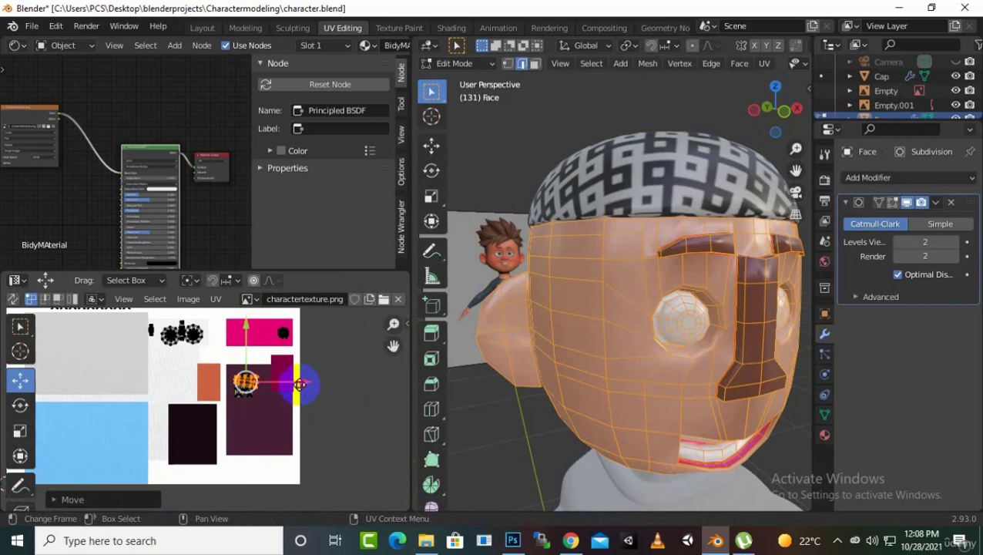
drag(298, 384, 250, 395)
scroll(231, 404, up, 2)
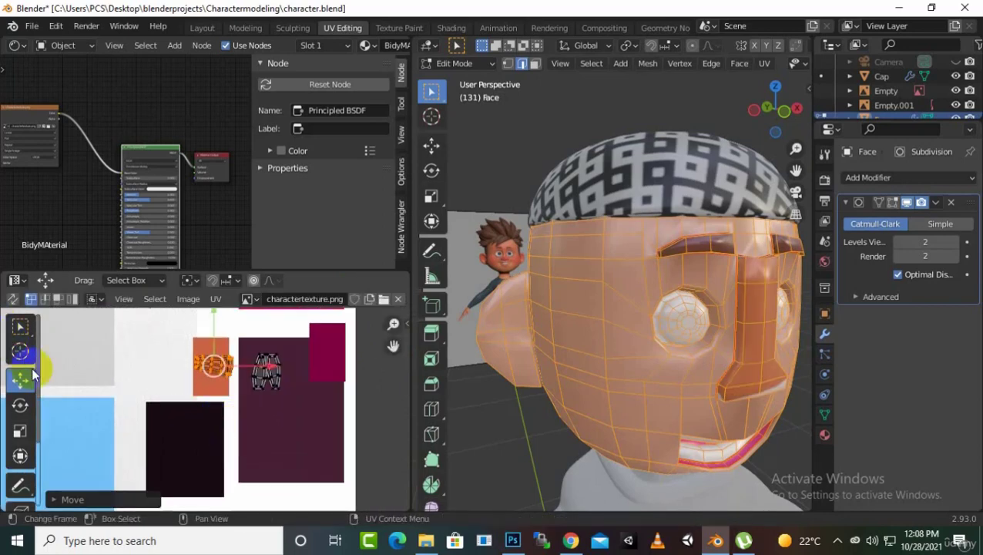
- Rotate the nose's UV island upright so it fits inside the orange swatch
click(20, 403)
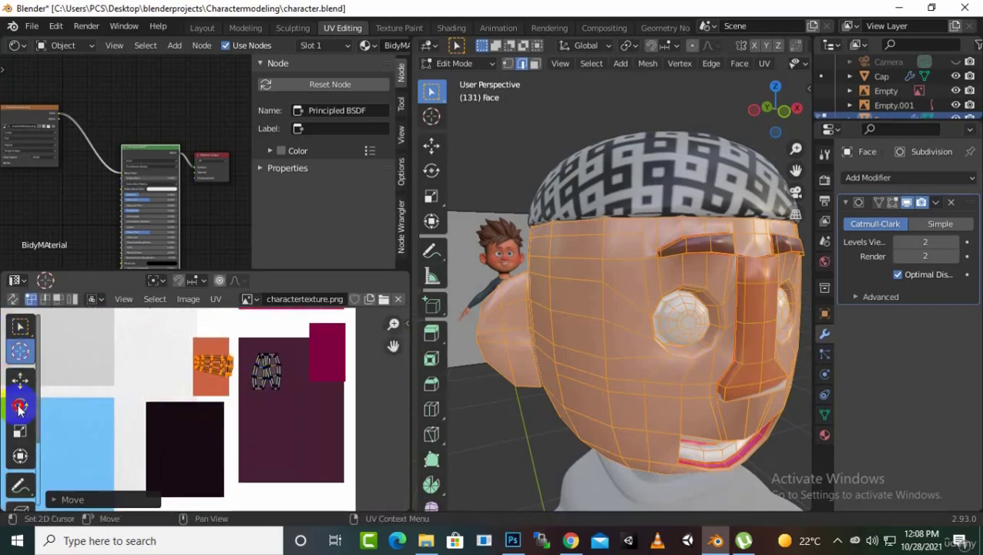
drag(274, 349, 271, 499)
drag(278, 328, 277, 331)
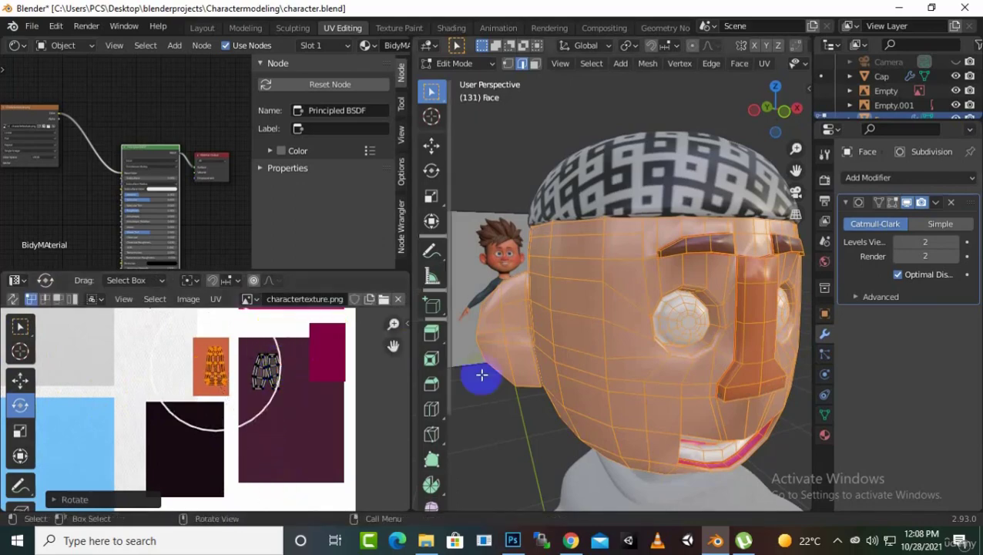
- Deselect the face's geometry, return to Object Mode, and inspect the textured head and the untextured body
mouse_move(724, 378)
middle_down()
mouse_move(685, 351)
mouse_move(653, 364)
mouse_move(698, 353)
mouse_move(698, 331)
mouse_move(719, 362)
middle_up()
scroll(698, 332, down, 5)
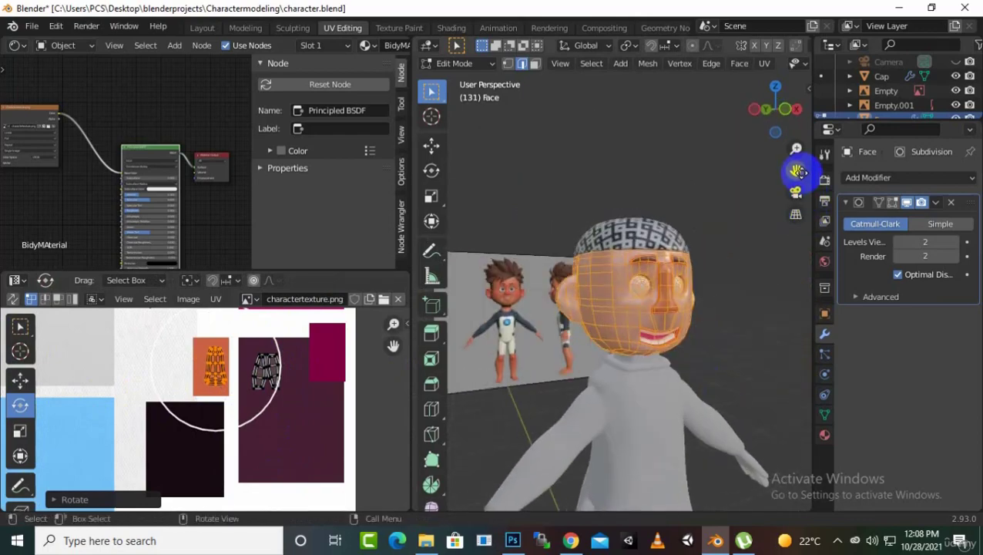
click(770, 147)
drag(795, 170, 744, 157)
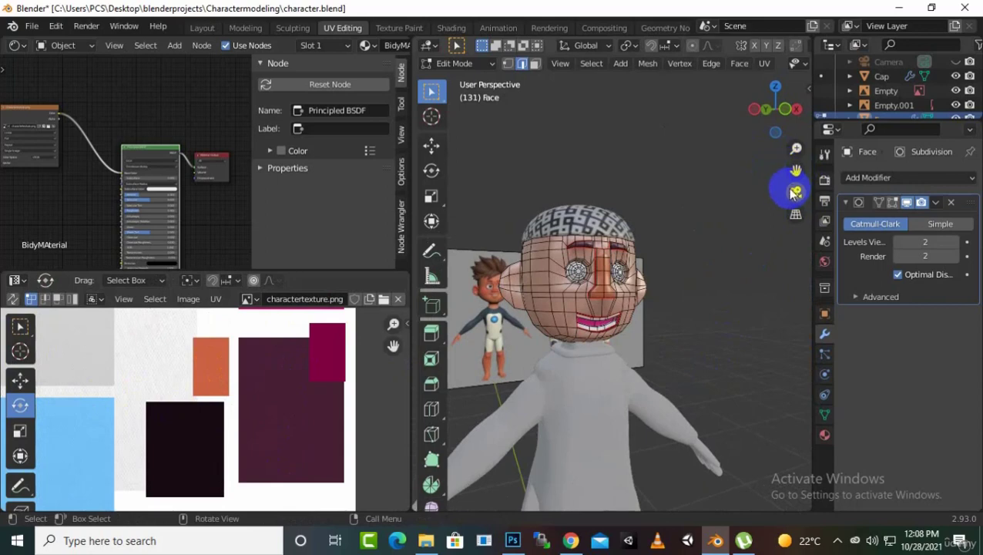
key(Tab)
scroll(686, 296, up, 4)
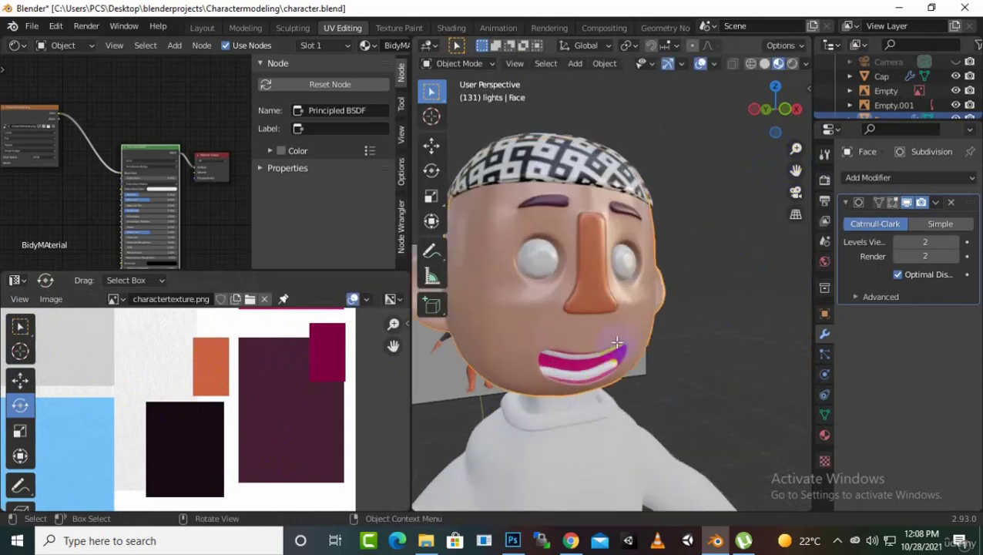
middle_drag(686, 296, 770, 208)
drag(788, 182, 628, 339)
middle_drag(628, 339, 593, 274)
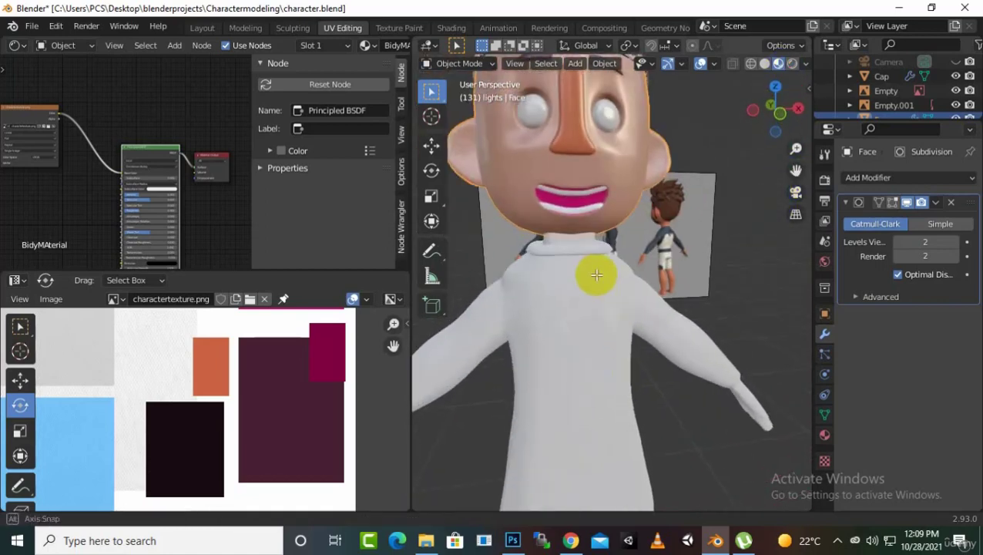
- Enter Edit Mode on the face and add two horizontal loop cuts between the nose and the mouth
key(Tab)
key(ctrl)
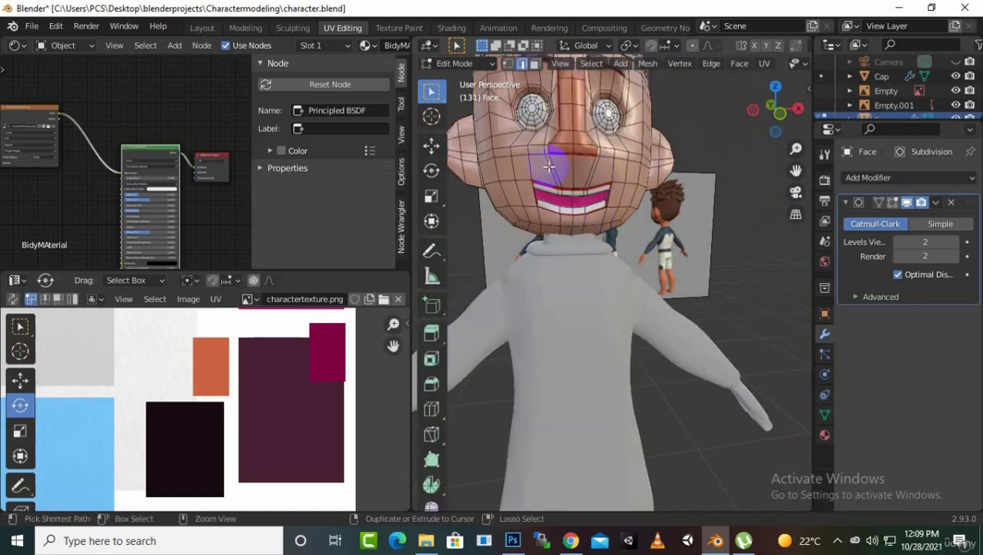
key(ctrl+r)
click(548, 167)
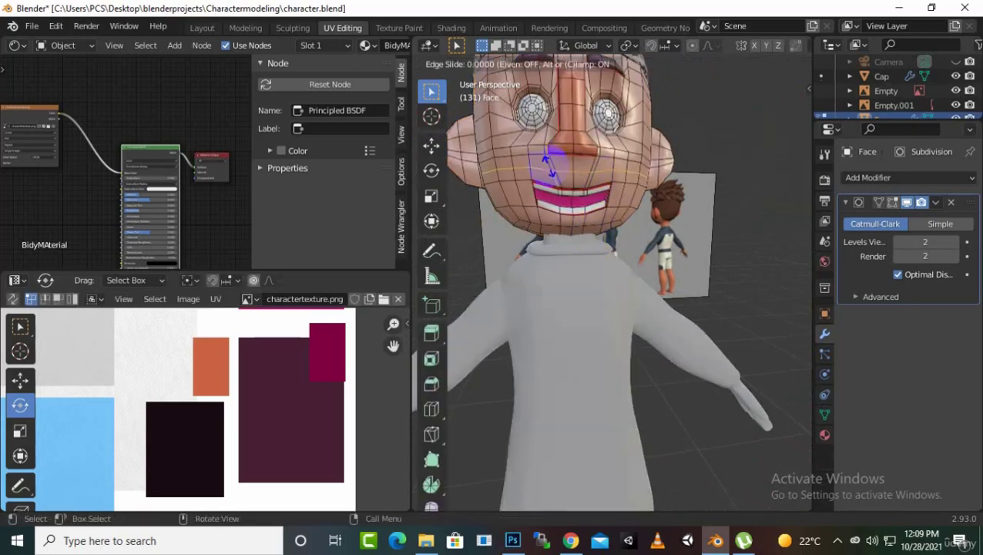
click(548, 157)
key(ctrl)
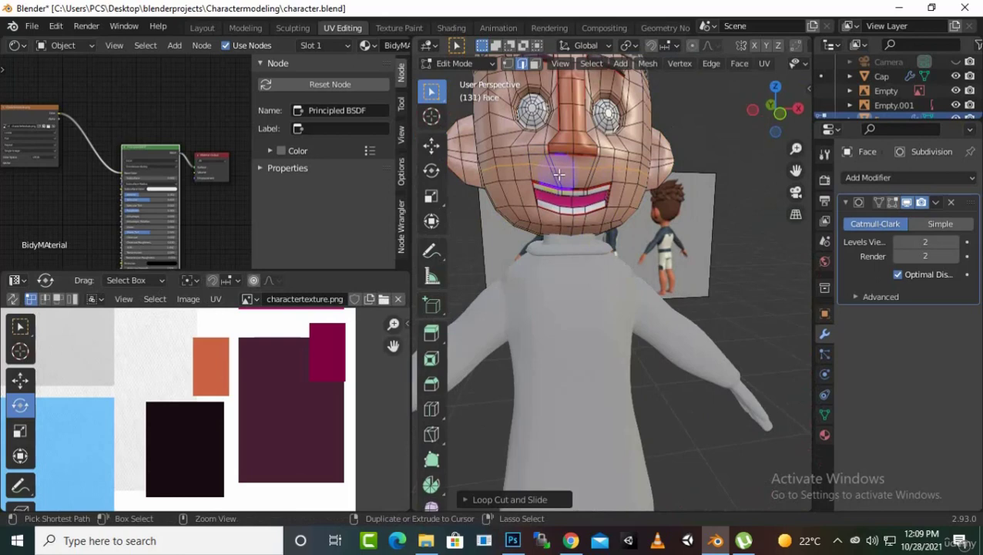
click(601, 175)
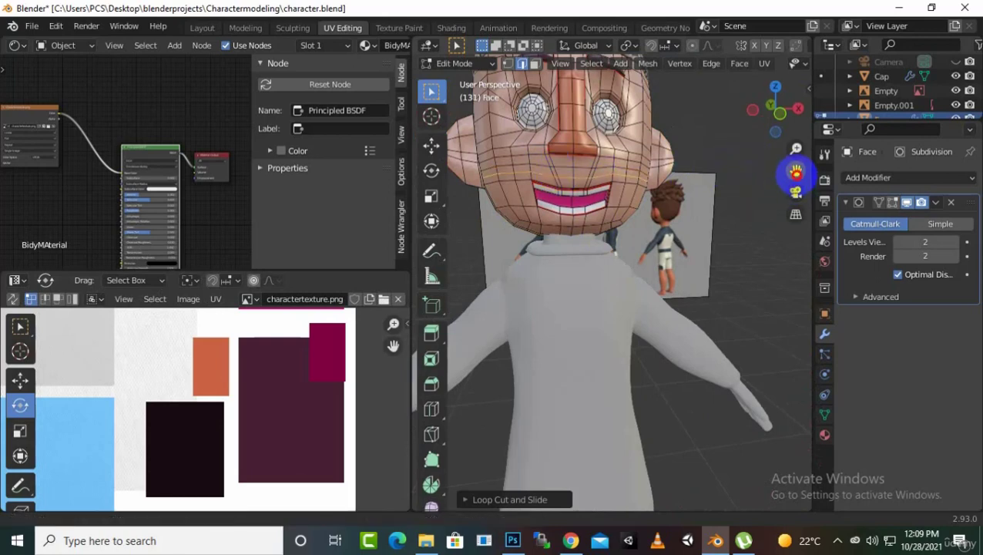
- Select the loop-cut vertices beside both mouth corners and lower them slightly along the vertical axis
drag(789, 169, 794, 175)
scroll(665, 221, up, 2)
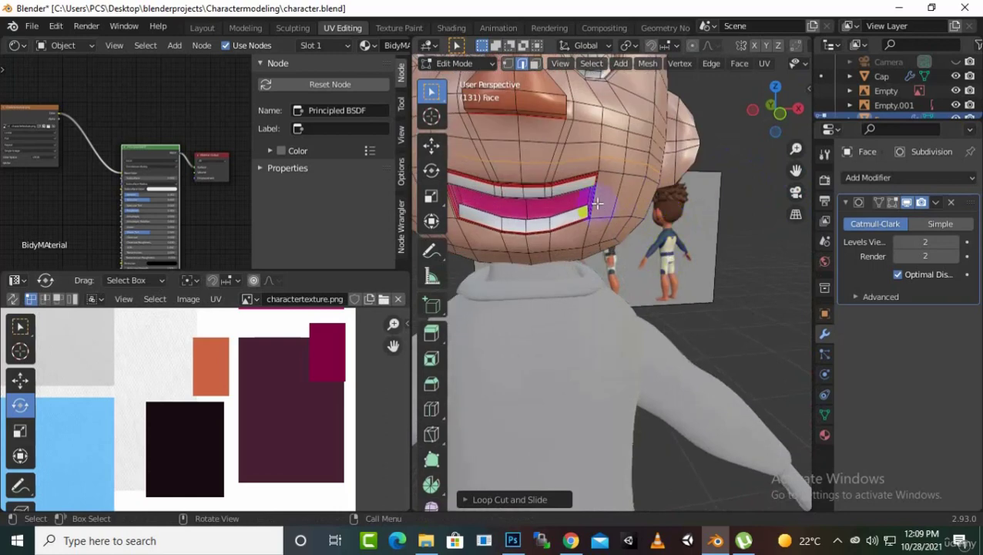
click(507, 64)
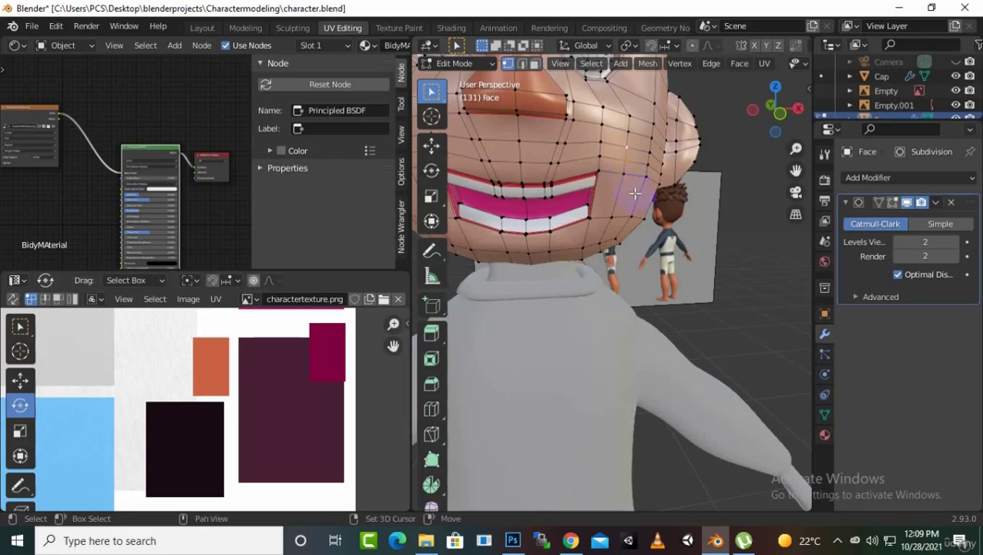
middle_drag(705, 181, 673, 197)
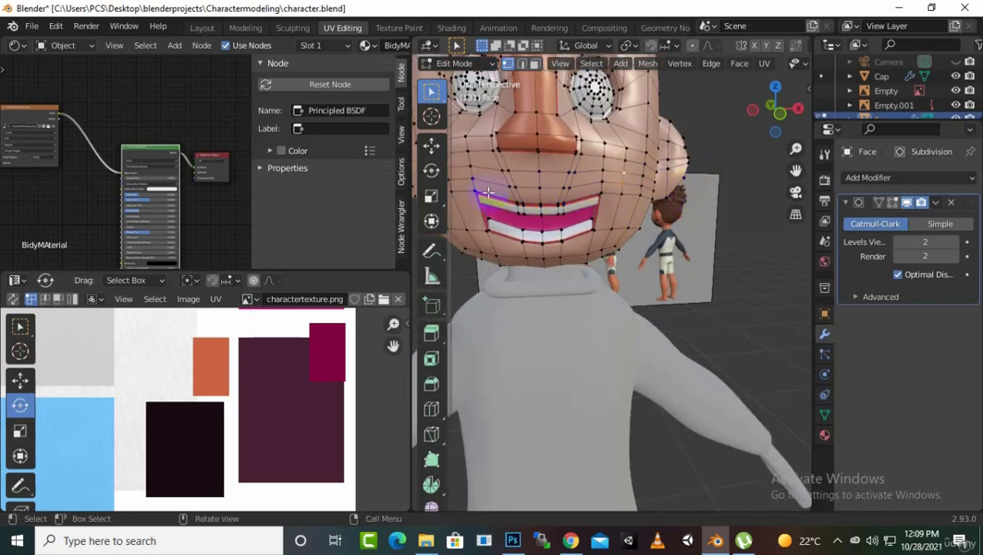
drag(796, 171, 629, 211)
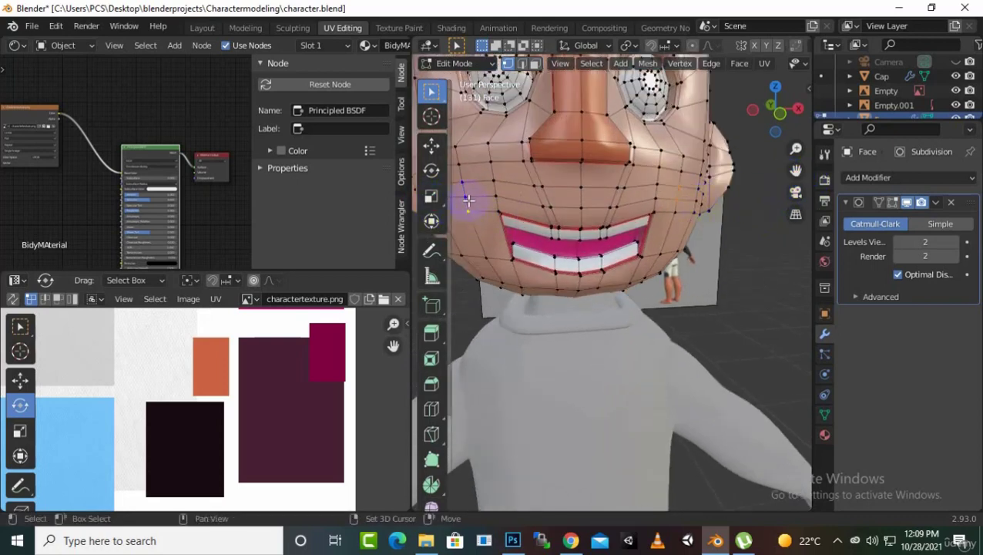
click(430, 145)
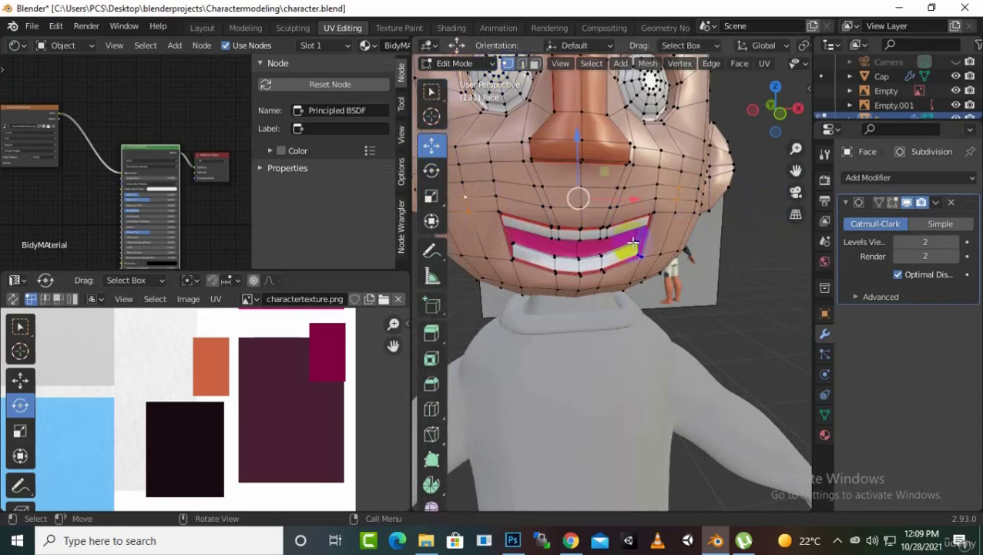
drag(579, 136, 580, 152)
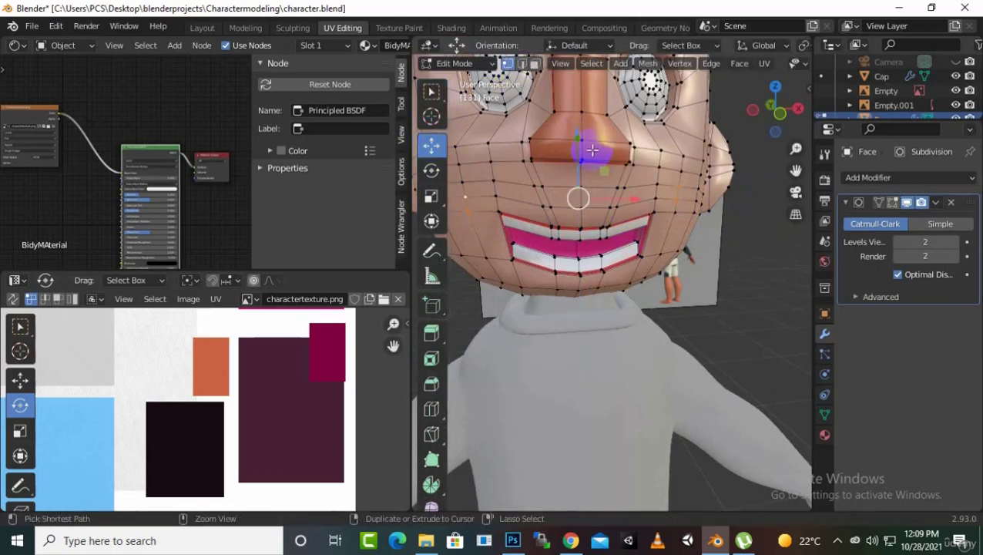
click(488, 224)
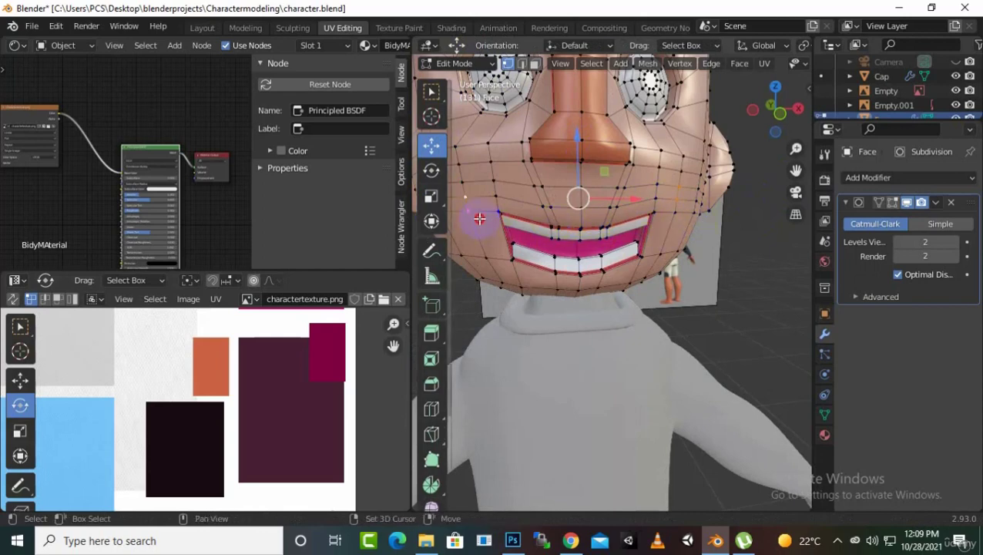
click(480, 198)
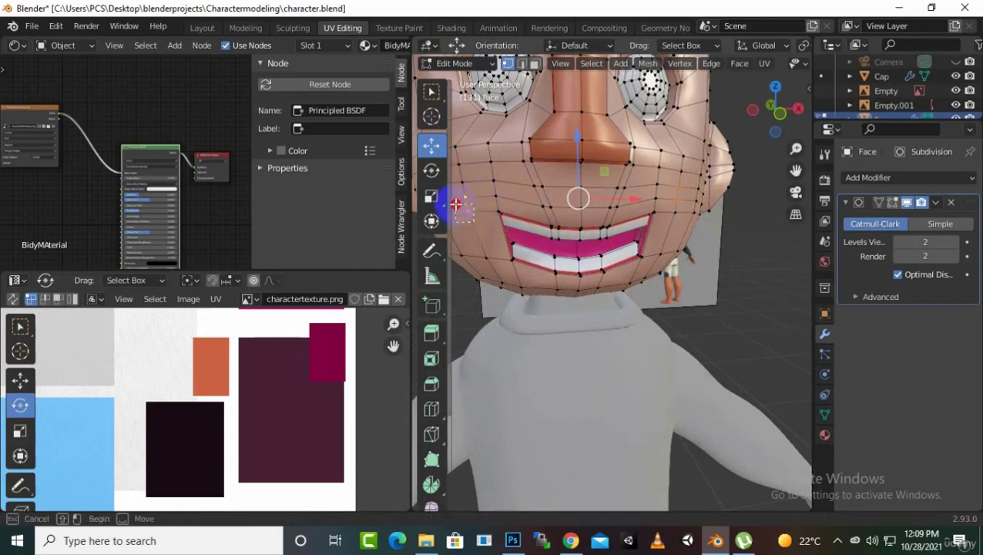
drag(482, 208, 458, 229)
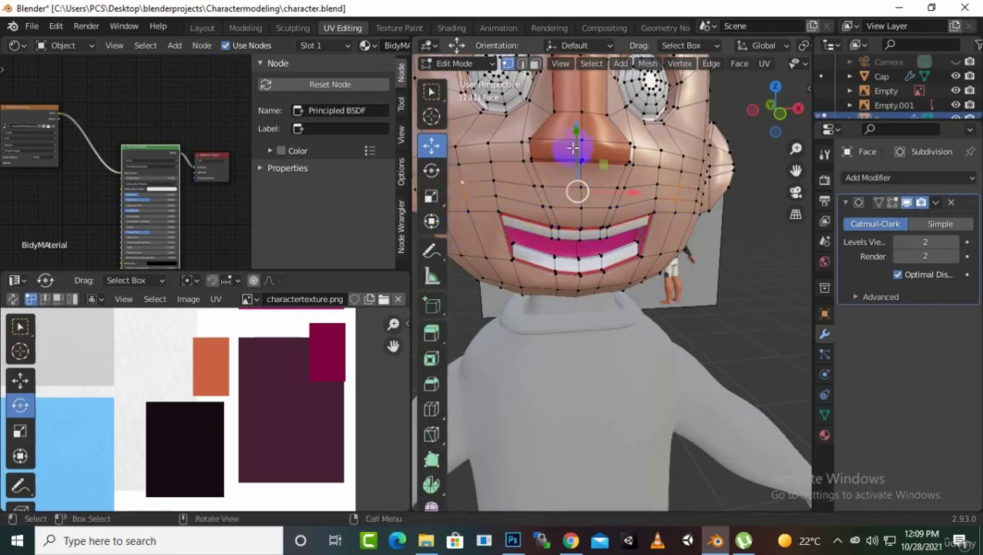
drag(573, 147, 575, 141)
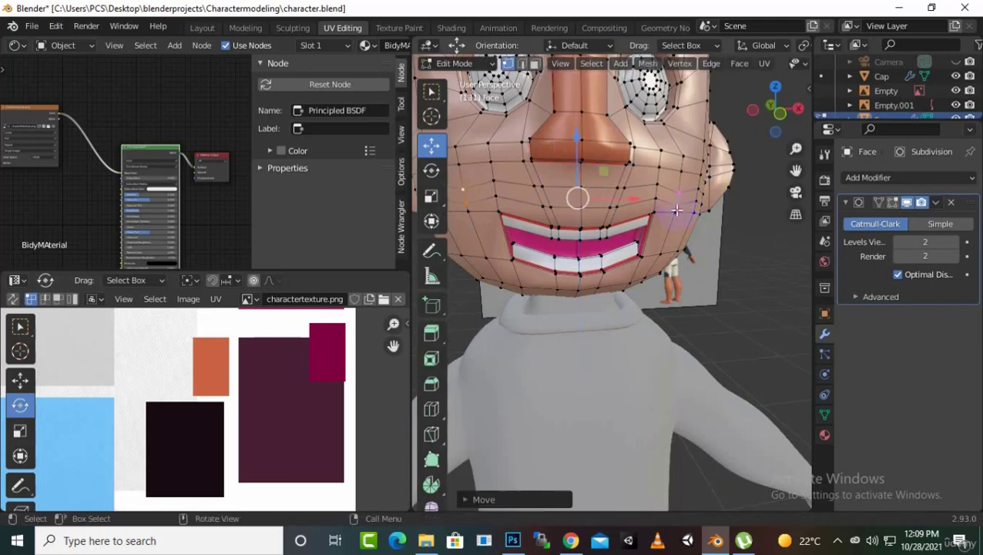
- Select the horizontal strip of faces between the nose and the mouth, from one mouth corner to the other
middle_drag(676, 208, 578, 193)
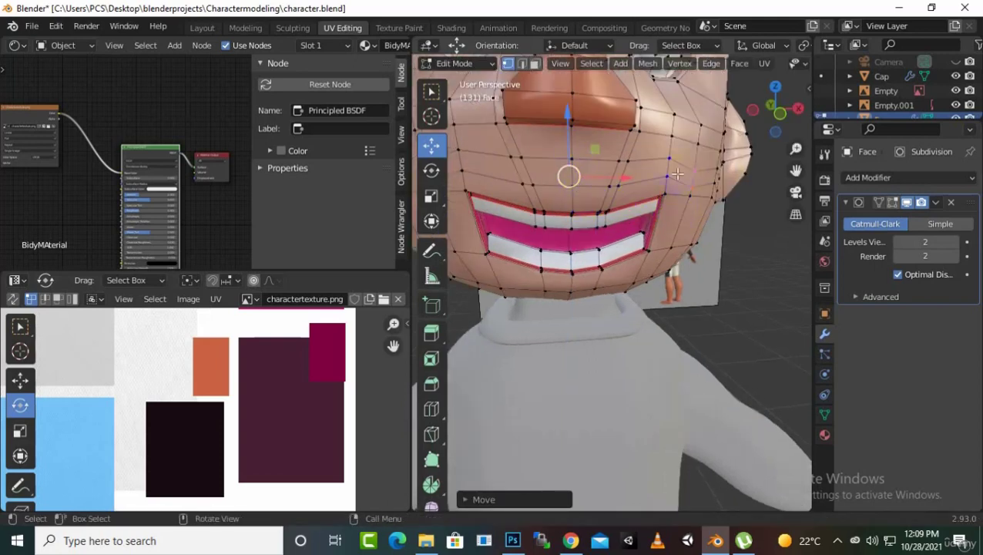
click(534, 65)
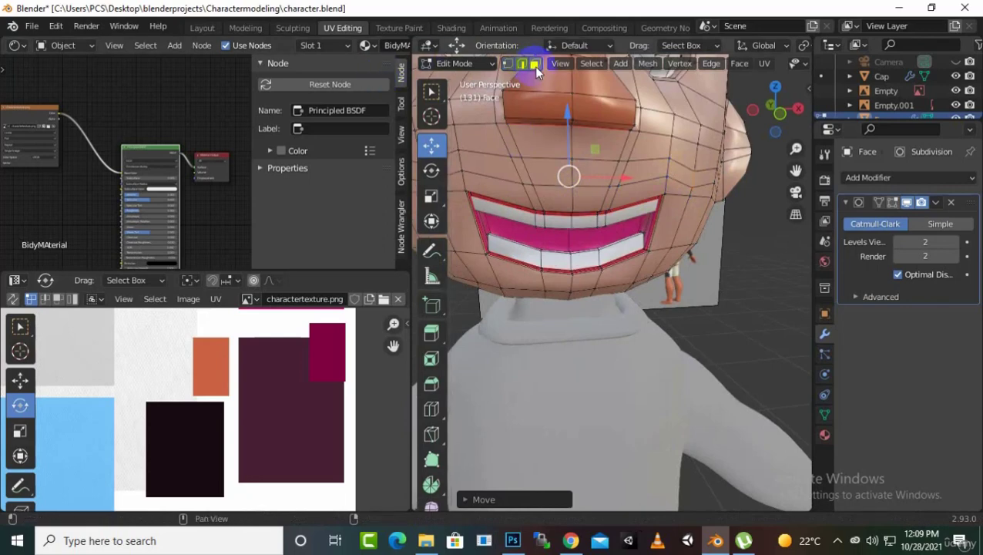
click(675, 188)
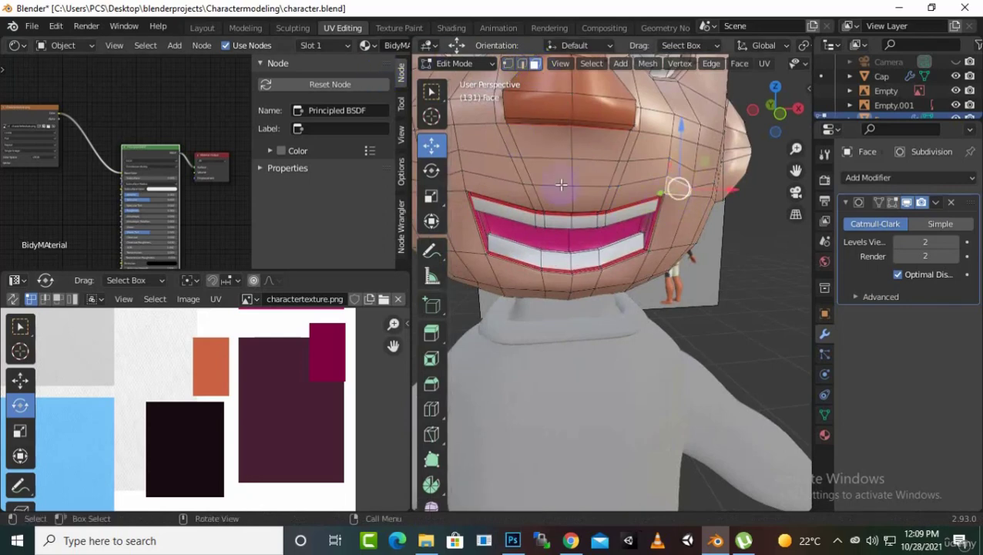
scroll(541, 182, down, 2)
scroll(546, 185, up, 1)
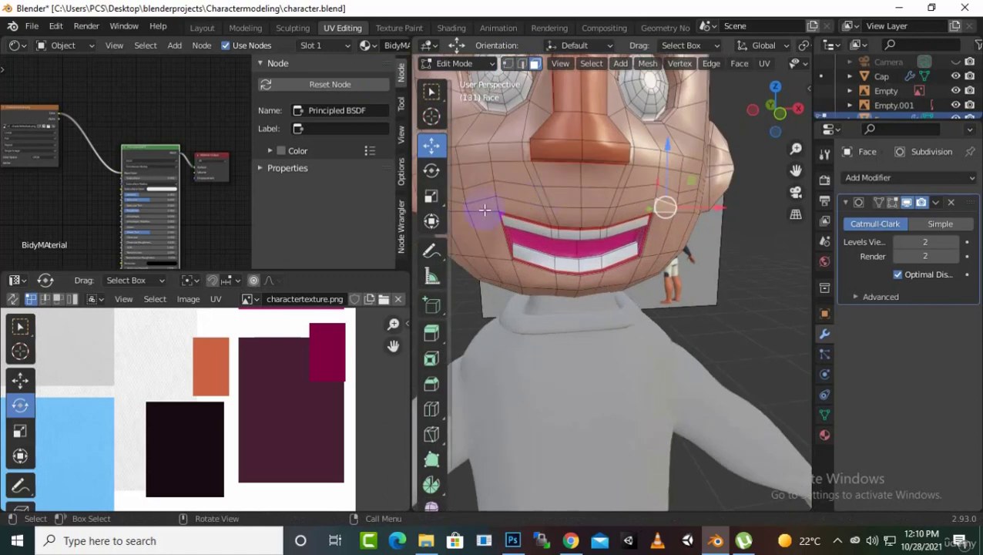
ctrl+click(480, 194)
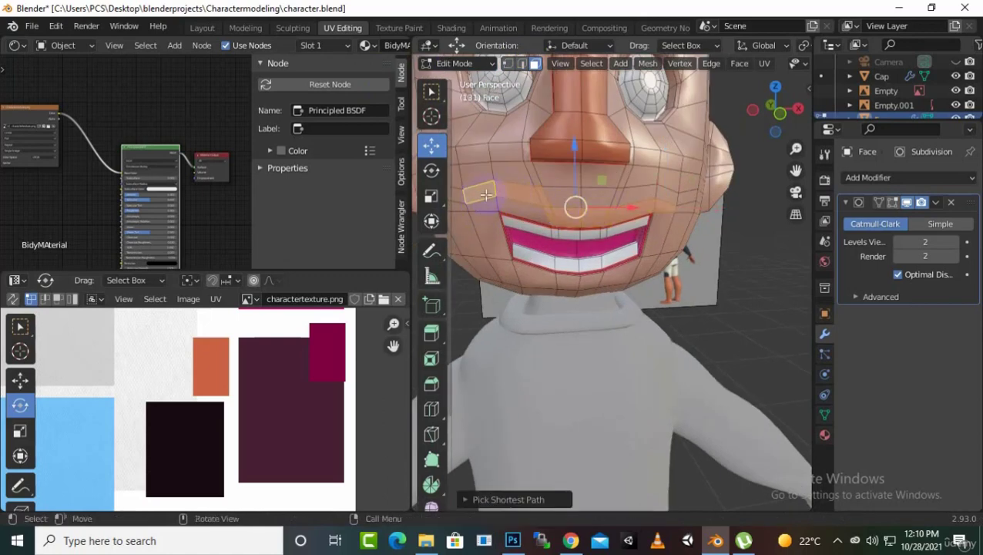
click(486, 194)
ctrl+click(609, 198)
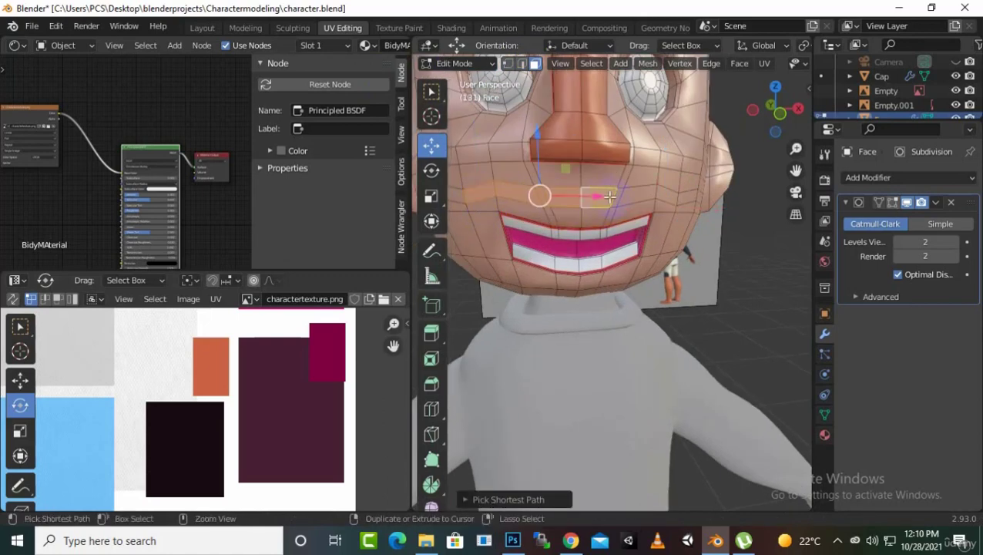
ctrl+click(670, 197)
middle_drag(670, 197, 603, 273)
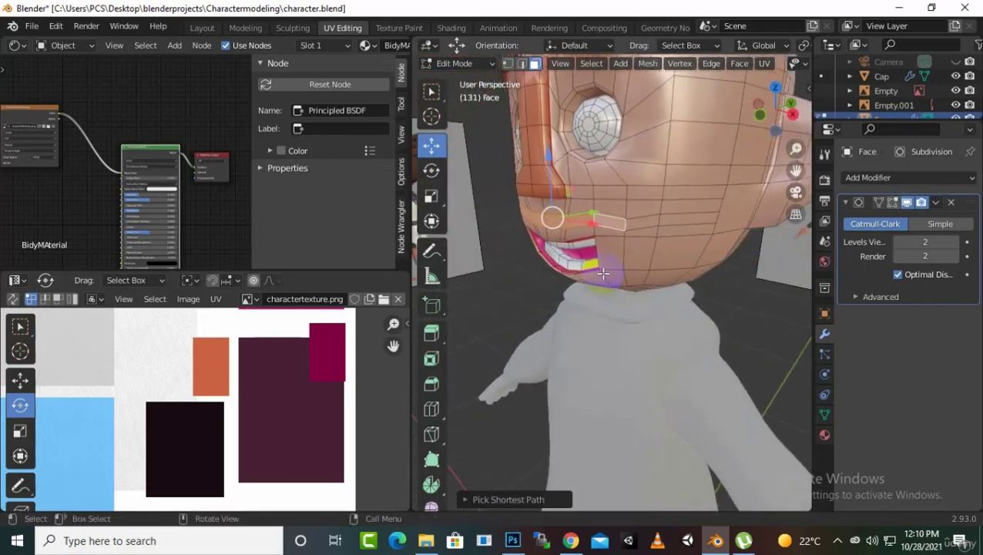
- Extrude the selected strip about 0.012 m forward along global Y, then shift it slightly along the same axis
key(e)
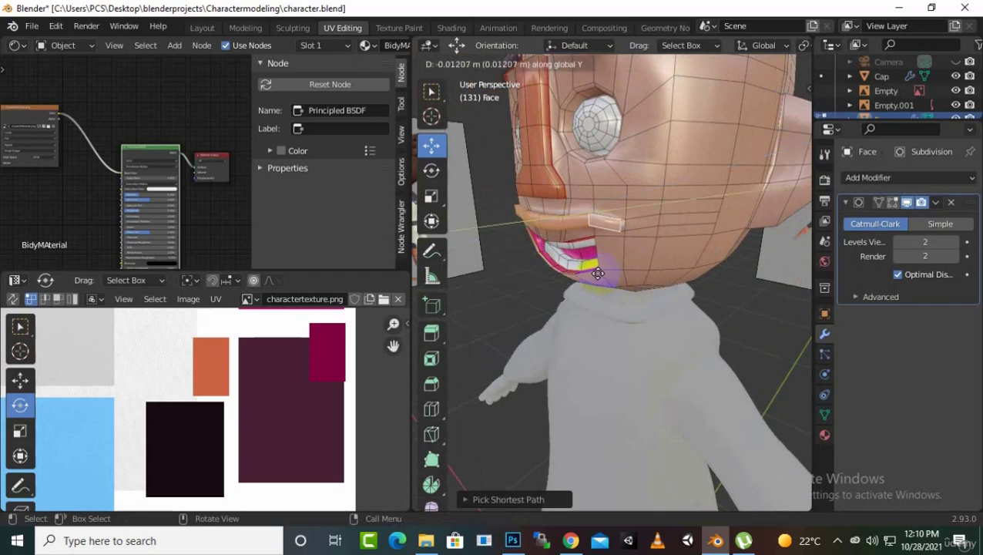
click(597, 274)
middle_drag(597, 273, 517, 214)
drag(478, 143, 494, 141)
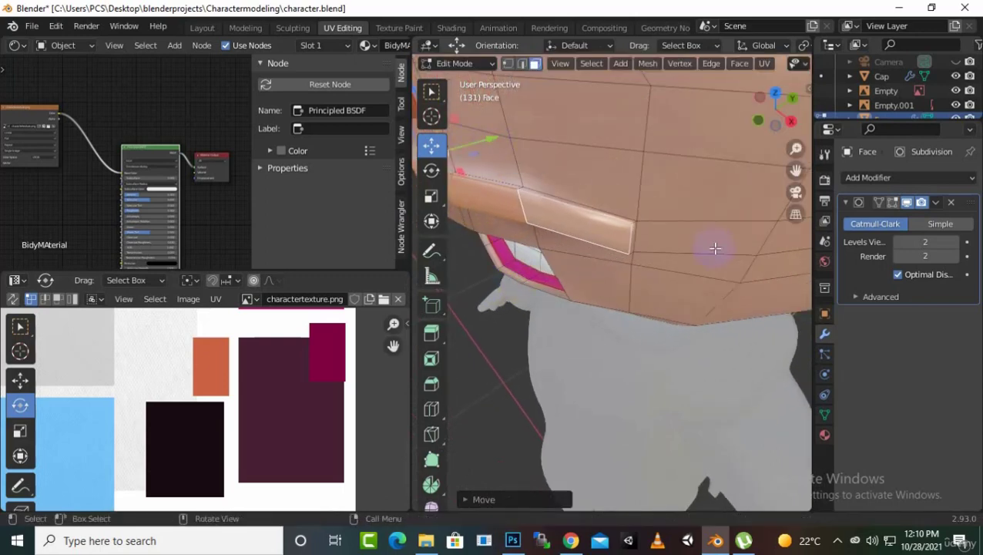
- Extrude the strip above the mouth a second time along global Y to make it thicker
middle_drag(715, 248, 709, 257)
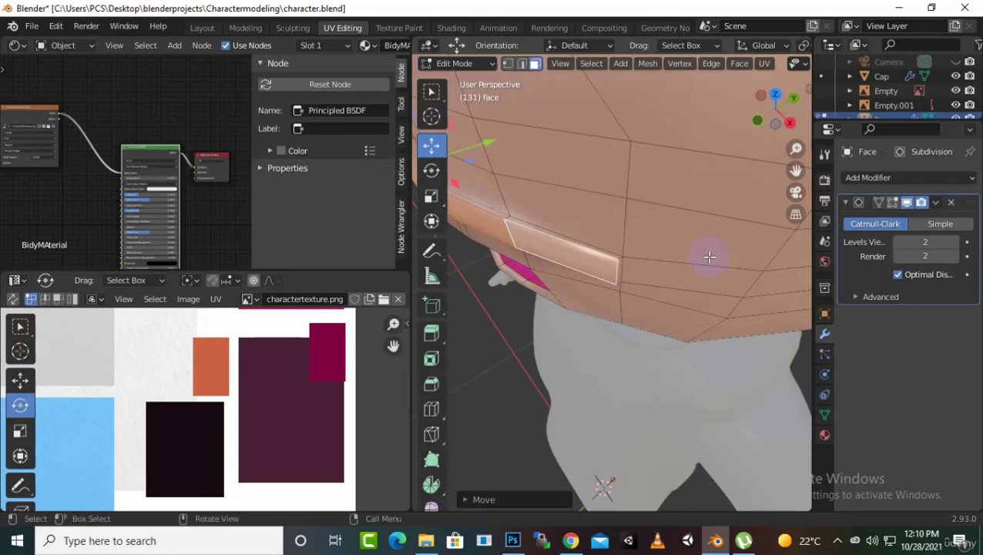
key(e)
key(y)
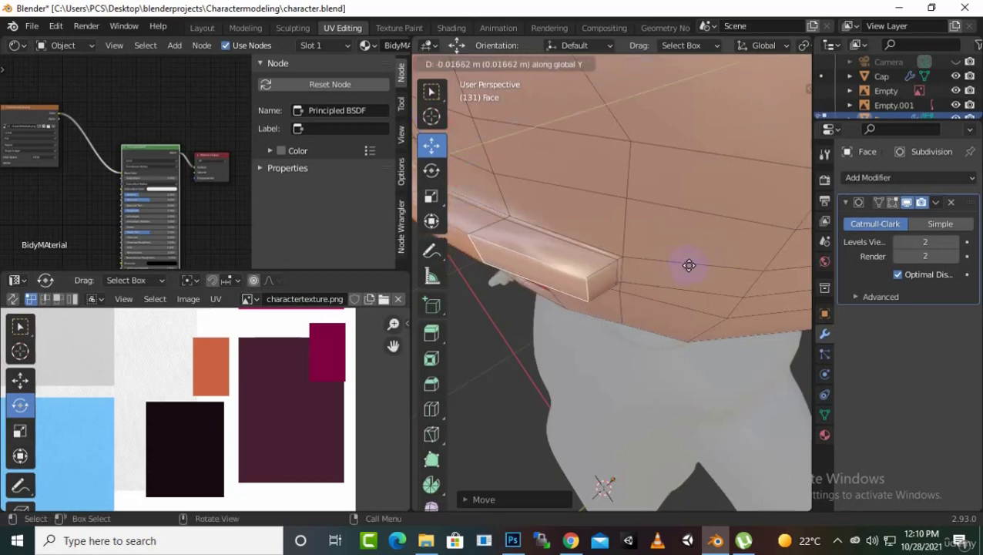
click(696, 261)
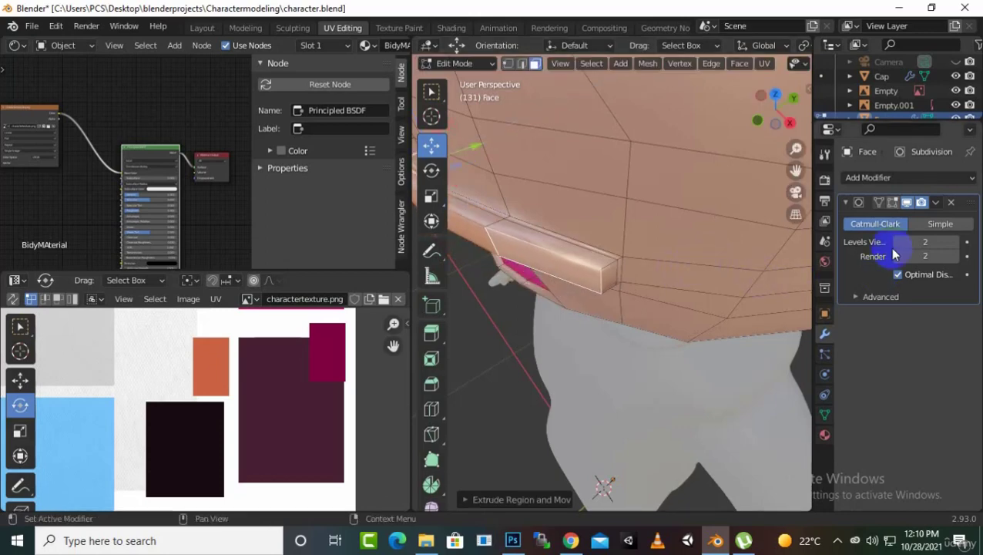
- Inspect the smoothed raised strip in Object Mode, return to Edit Mode, and view the whole swatch texture in the UV editor
click(892, 201)
middle_drag(669, 269, 694, 241)
key(Tab)
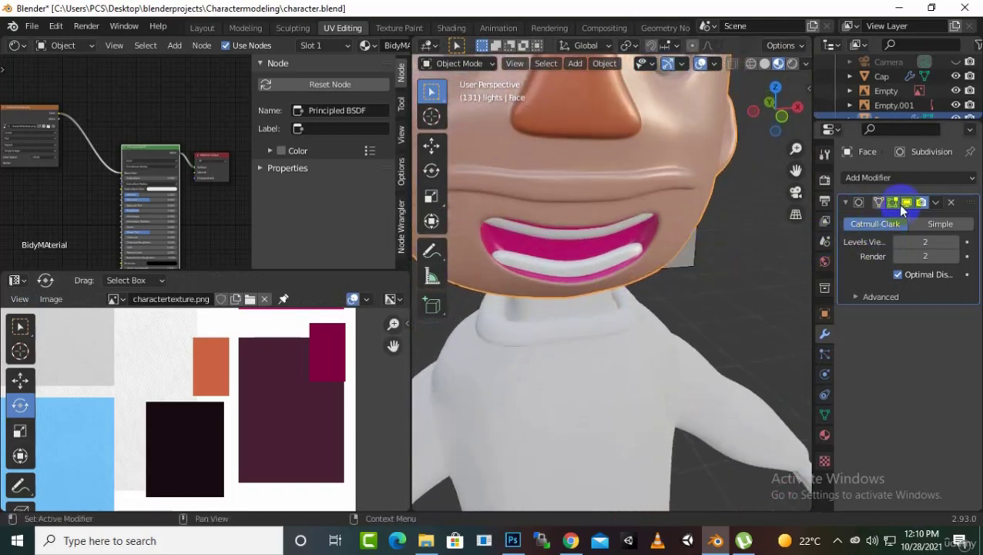
key(Tab)
middle_drag(779, 216, 697, 258)
scroll(54, 406, down, 4)
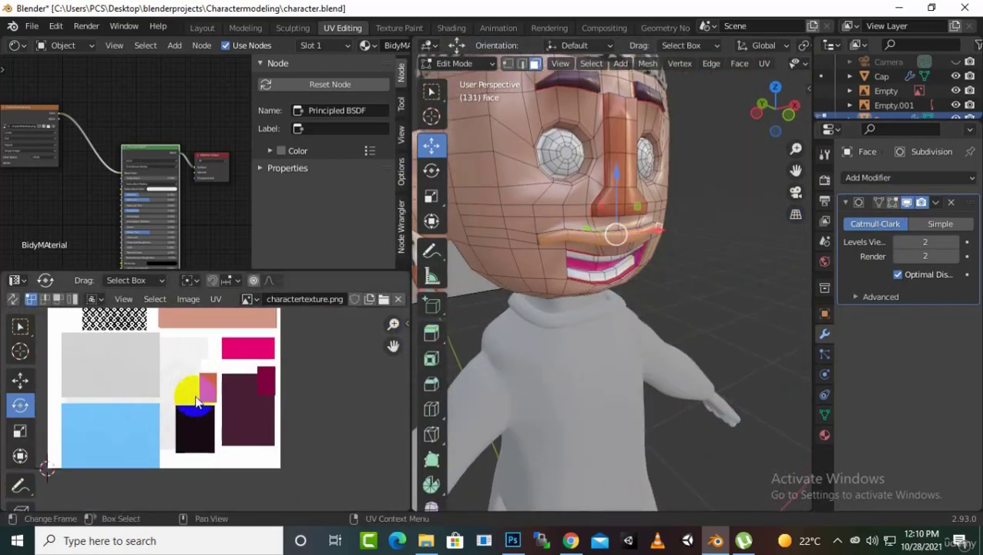
scroll(204, 398, up, 3)
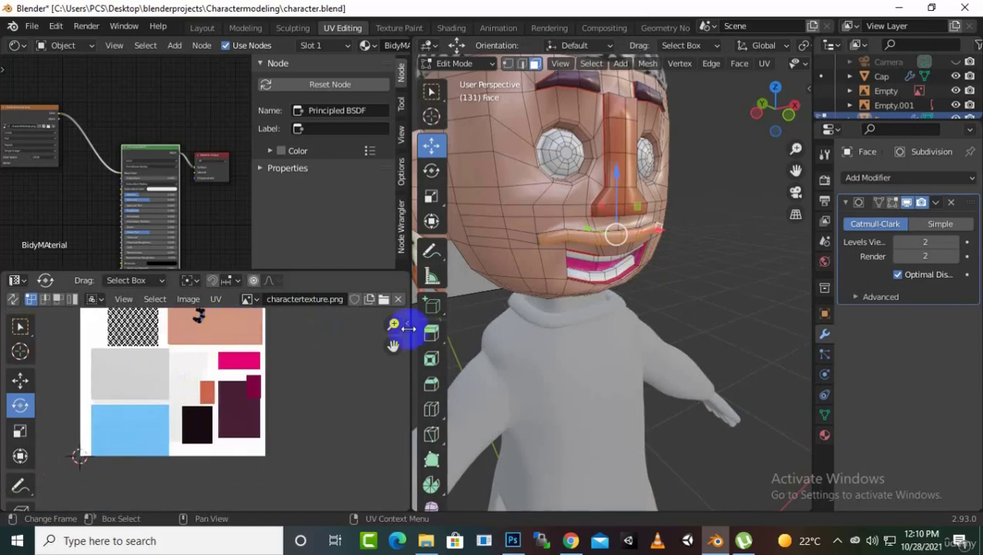
drag(393, 345, 411, 411)
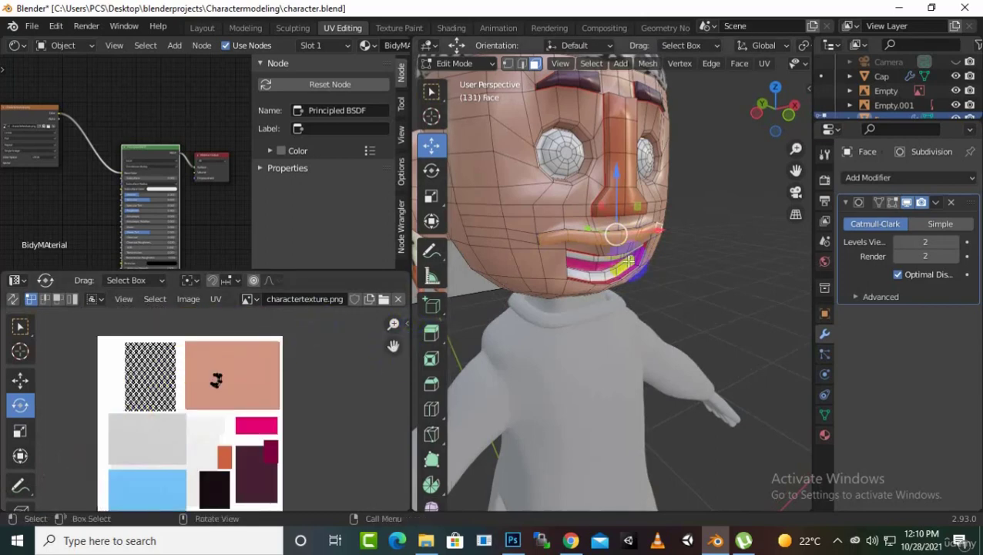
- Extend the face selection along the raised strip above the mouth to include its side and end faces
scroll(617, 217, up, 3)
scroll(595, 333, up, 3)
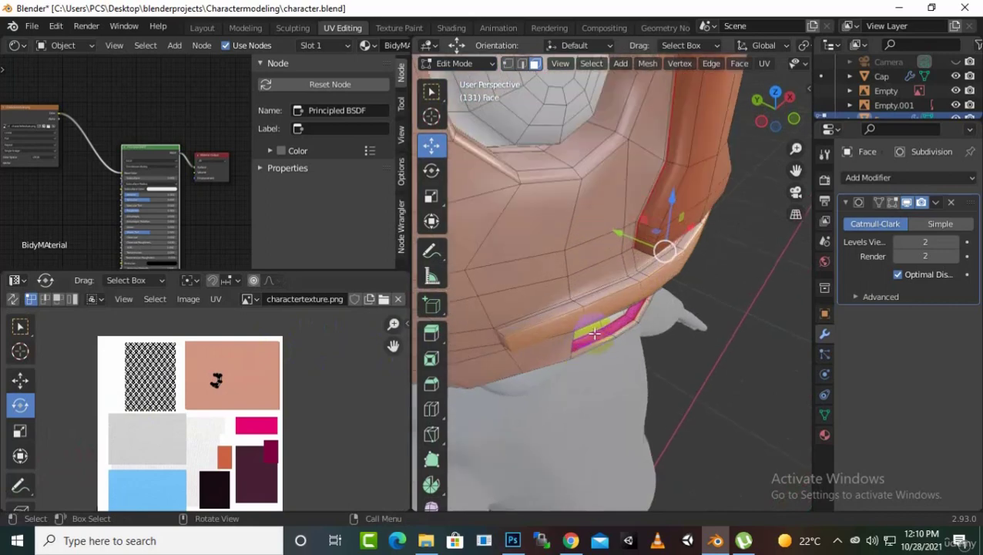
scroll(604, 296, up, 2)
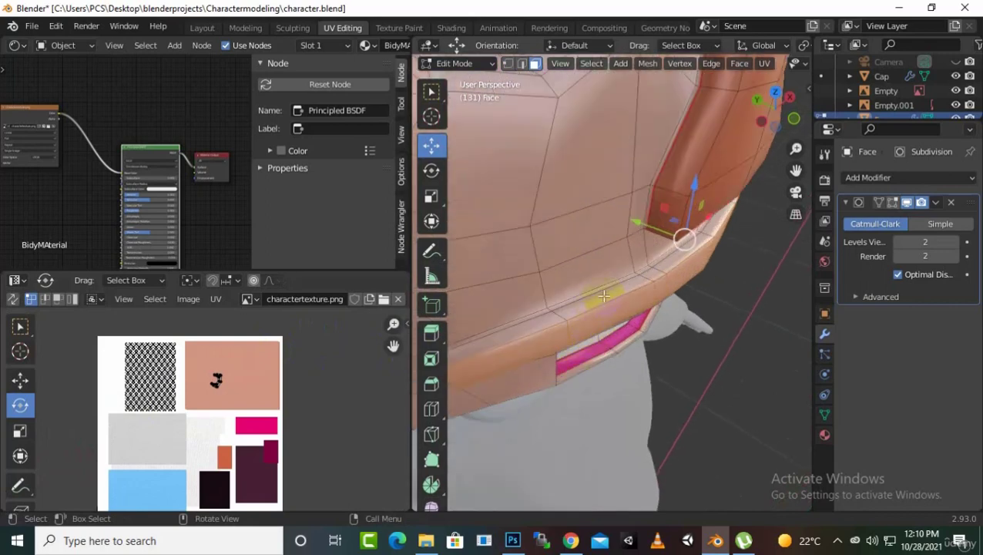
click(525, 326)
key(ctrl+z)
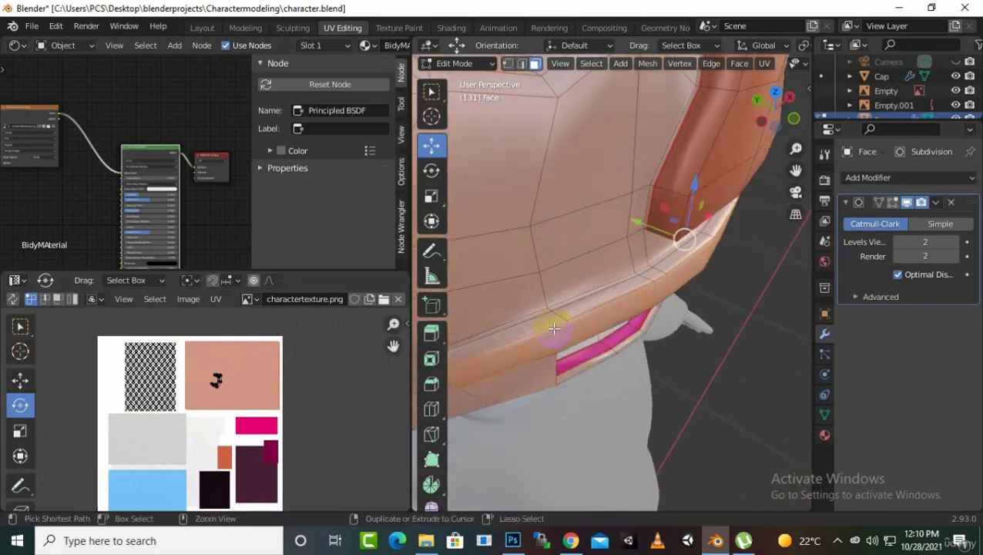
middle_drag(544, 322, 647, 287)
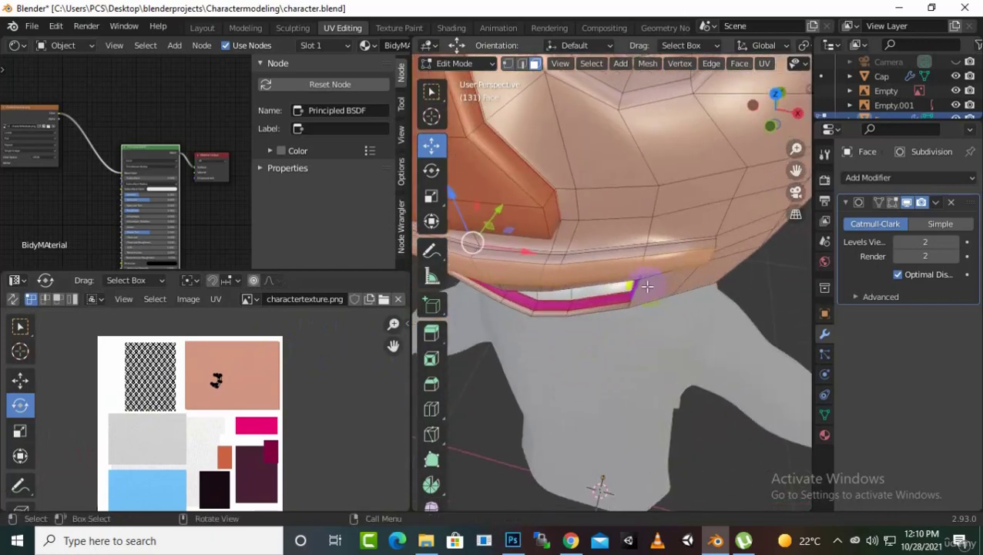
ctrl+click(667, 248)
middle_drag(667, 248, 551, 101)
middle_drag(585, 136, 748, 296)
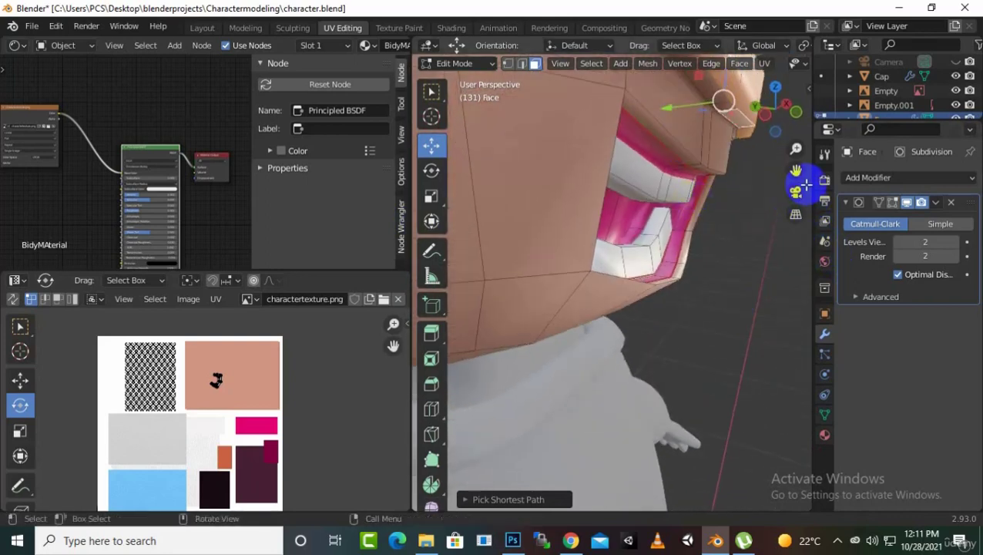
drag(797, 173, 794, 329)
middle_drag(625, 358, 628, 291)
middle_drag(642, 218, 622, 188)
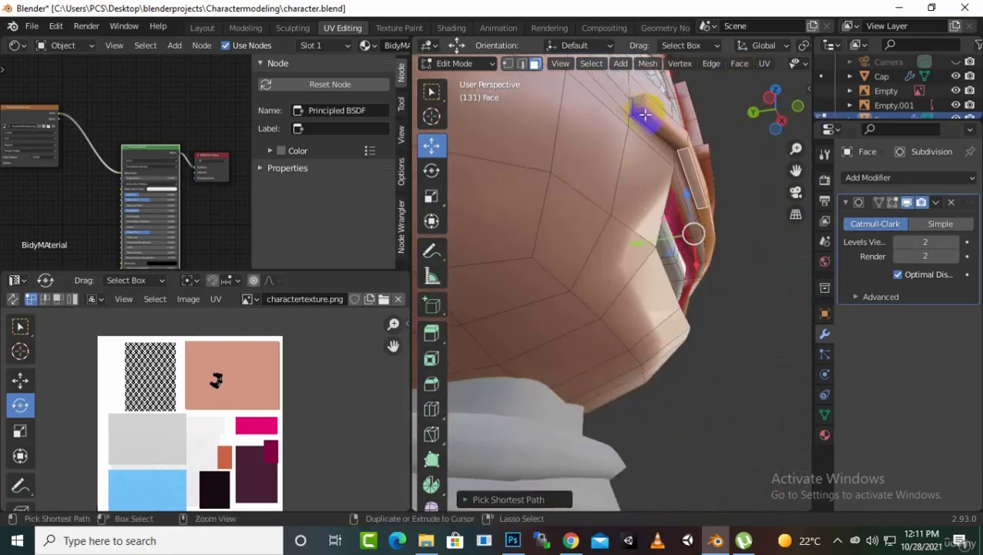
middle_drag(644, 117, 521, 428)
- Move the raised strip's UVs from the skin swatch onto the dark purple swatch of charactertexture.png
click(207, 390)
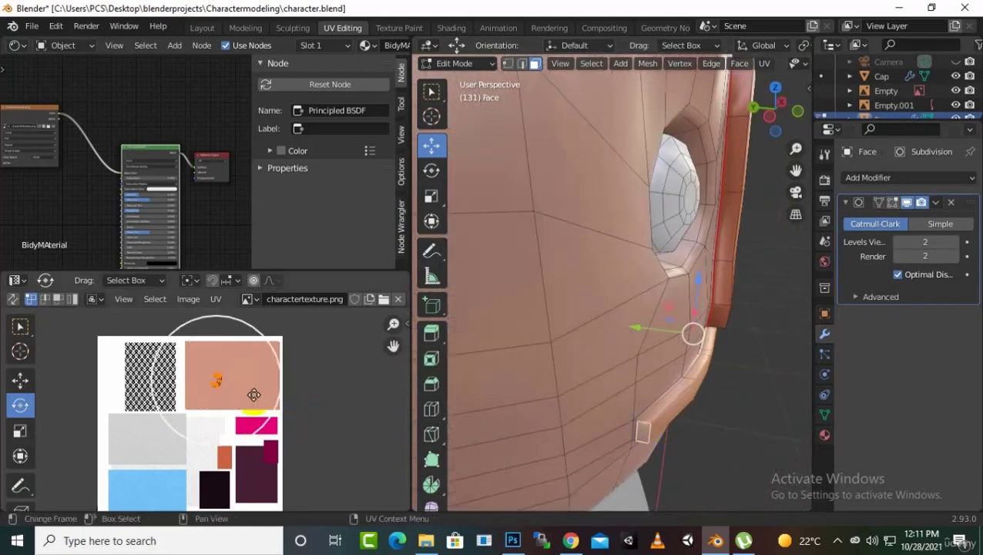
click(20, 379)
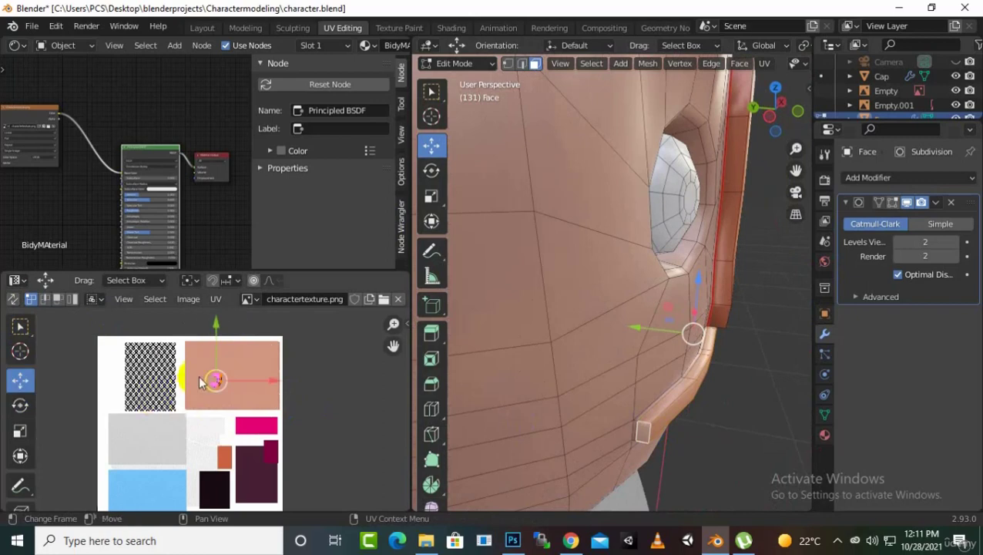
drag(219, 326, 218, 416)
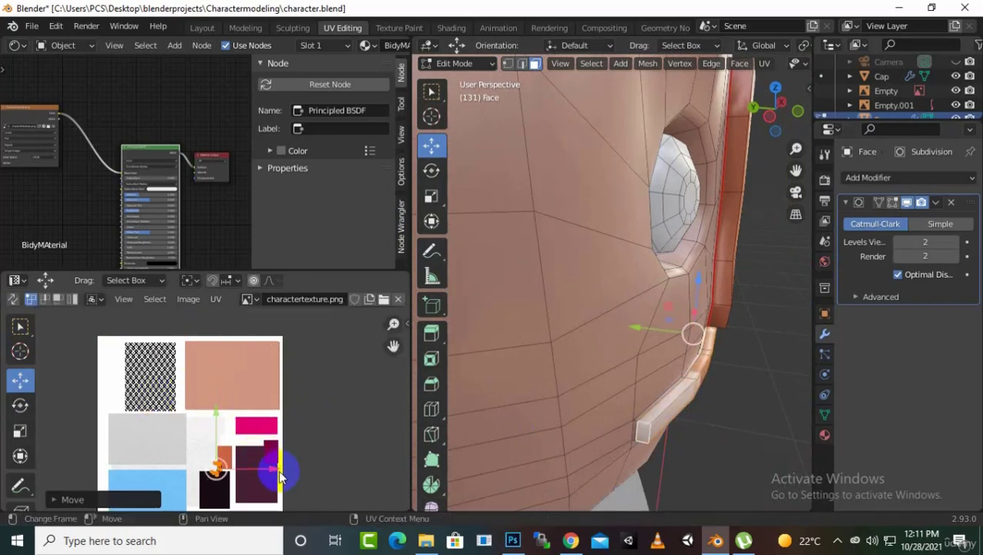
drag(264, 476, 302, 469)
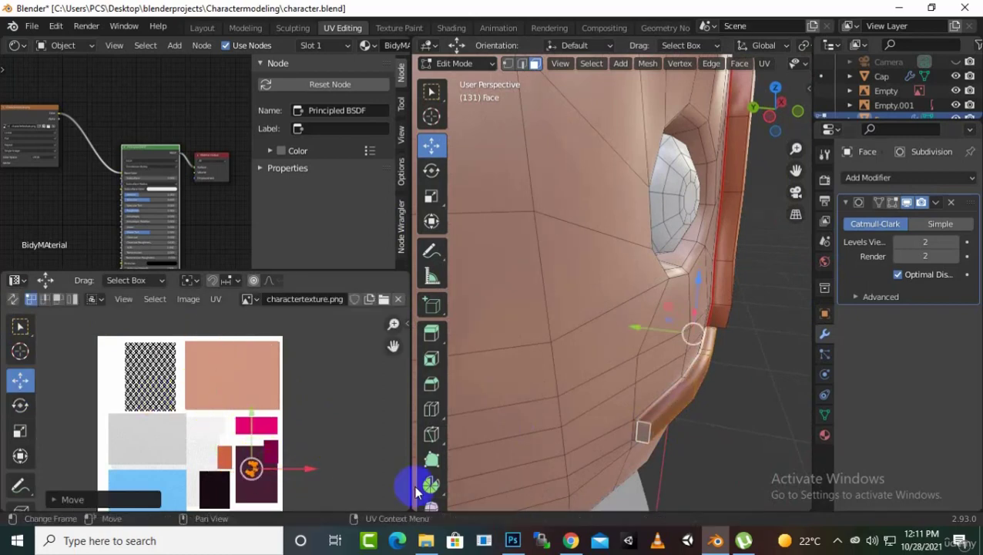
- Examine the colour and shape of the strip above the mouth in Object Mode from the front, the side and above
key(Tab)
scroll(648, 383, down, 8)
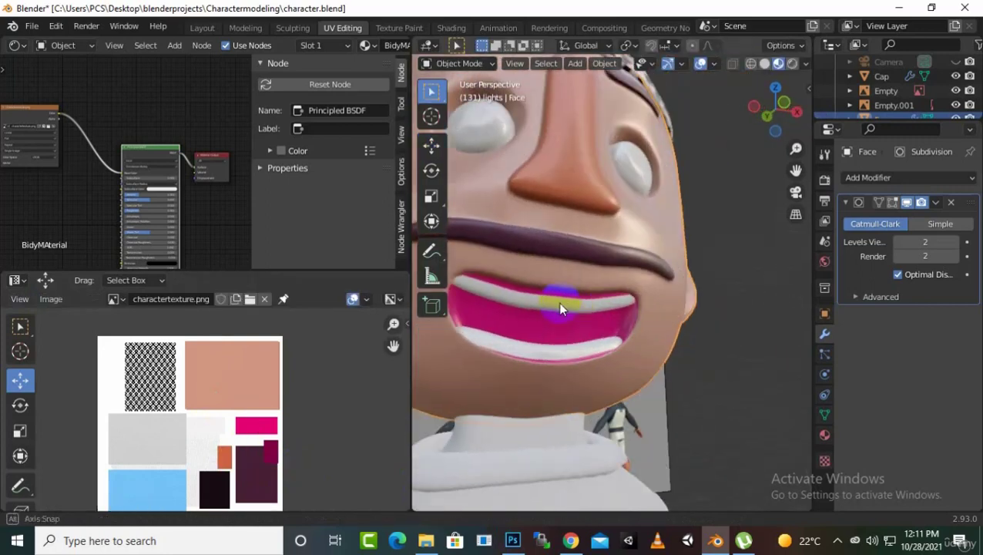
scroll(616, 281, up, 5)
middle_drag(616, 281, 644, 280)
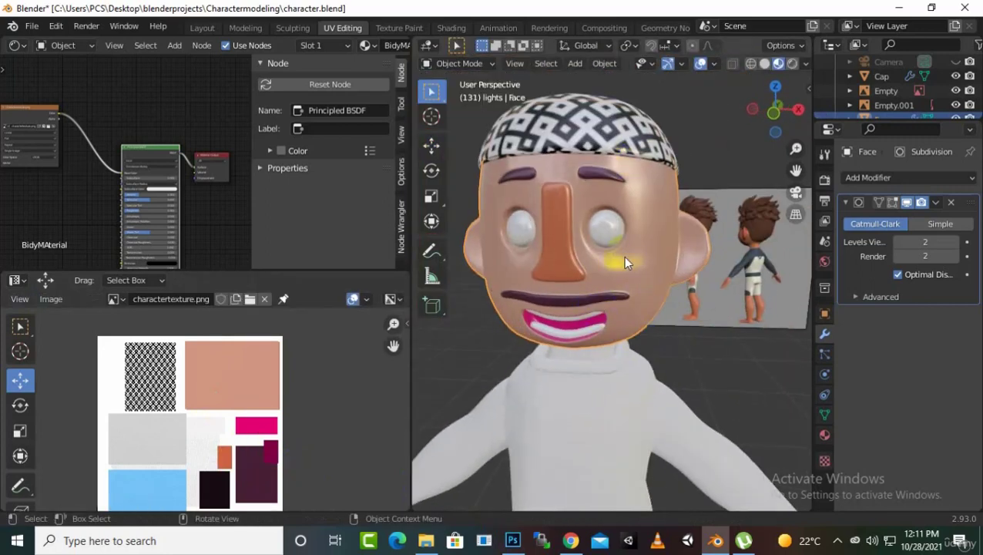
scroll(639, 333, up, 2)
middle_drag(638, 332, 713, 309)
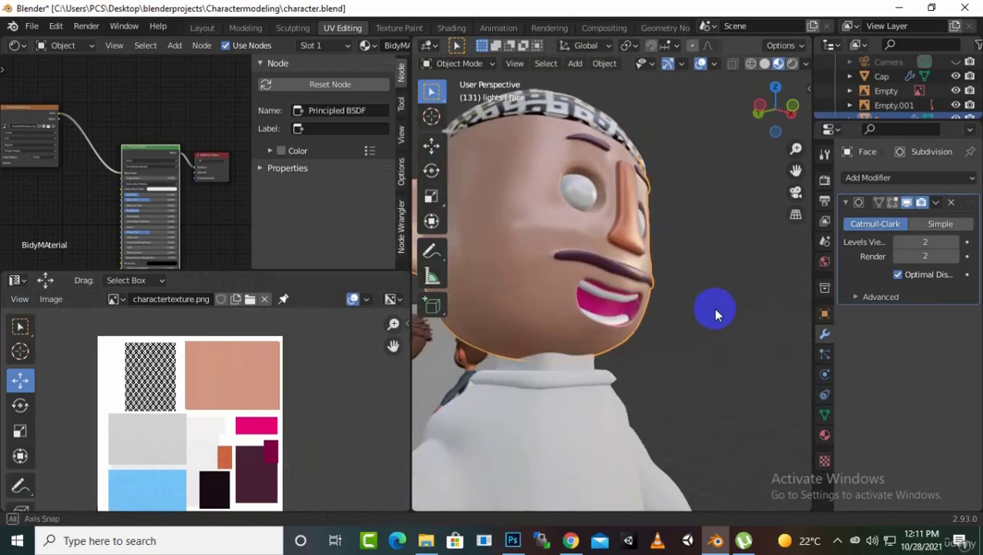
scroll(641, 306, up, 4)
middle_drag(641, 306, 594, 343)
scroll(622, 335, down, 4)
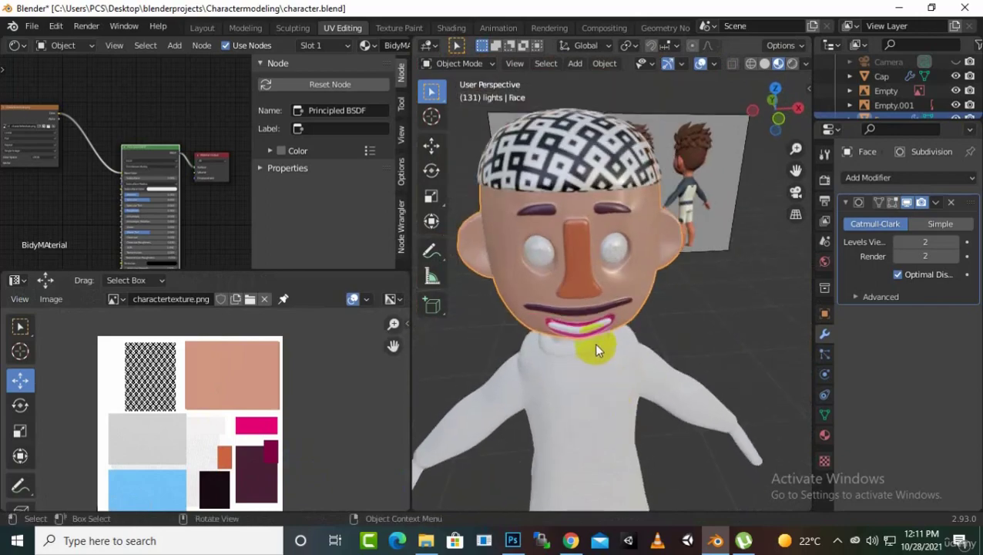
- In Edit Mode, select the central faces of the character's right eye and grow the selection outward for a pupil
scroll(617, 271, up, 4)
key(Tab)
middle_drag(618, 206, 678, 231)
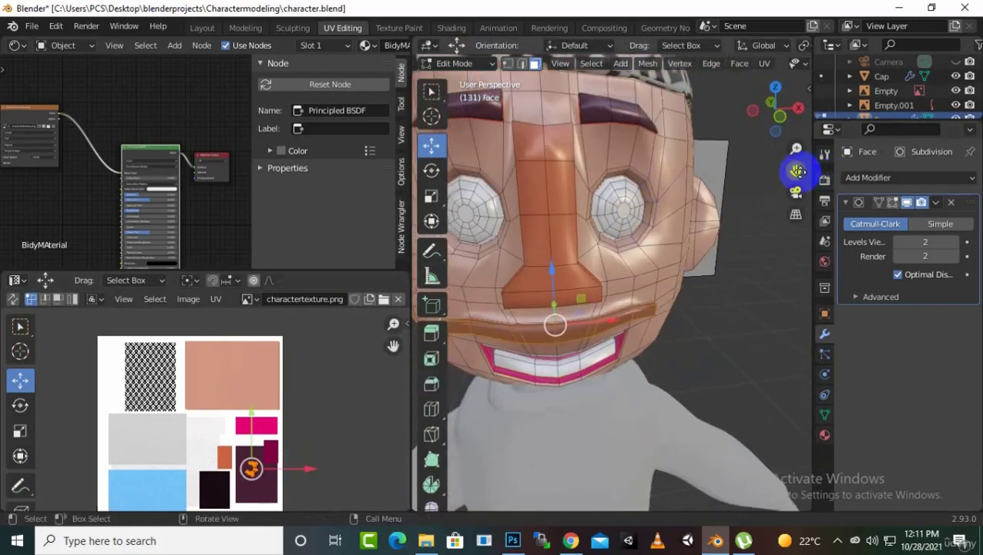
middle_drag(796, 169, 507, 186)
scroll(677, 226, up, 3)
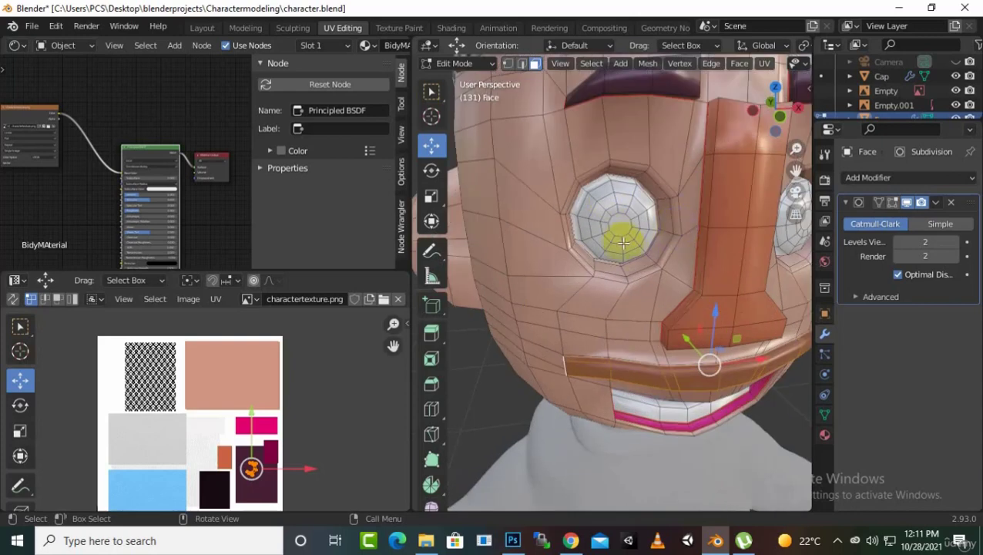
middle_drag(621, 239, 603, 237)
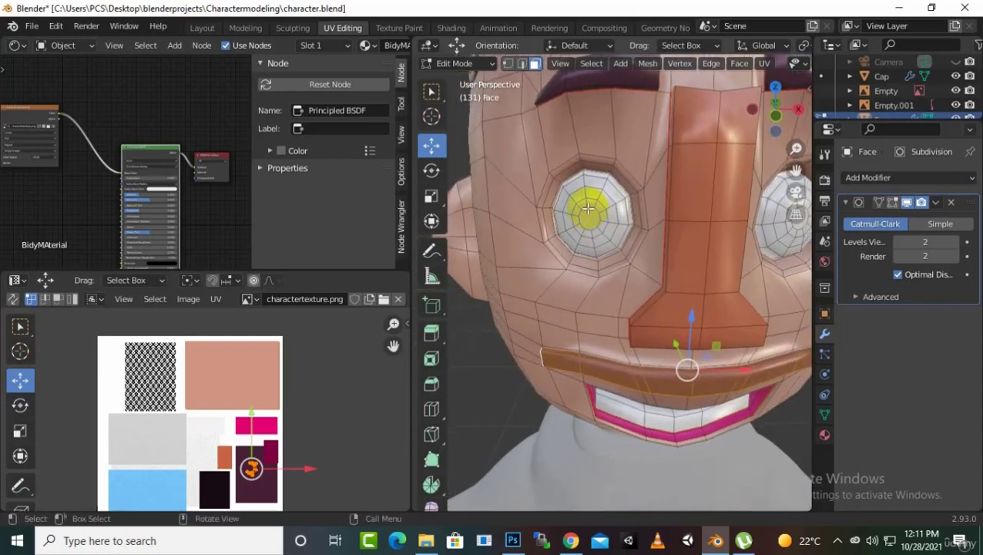
click(588, 208)
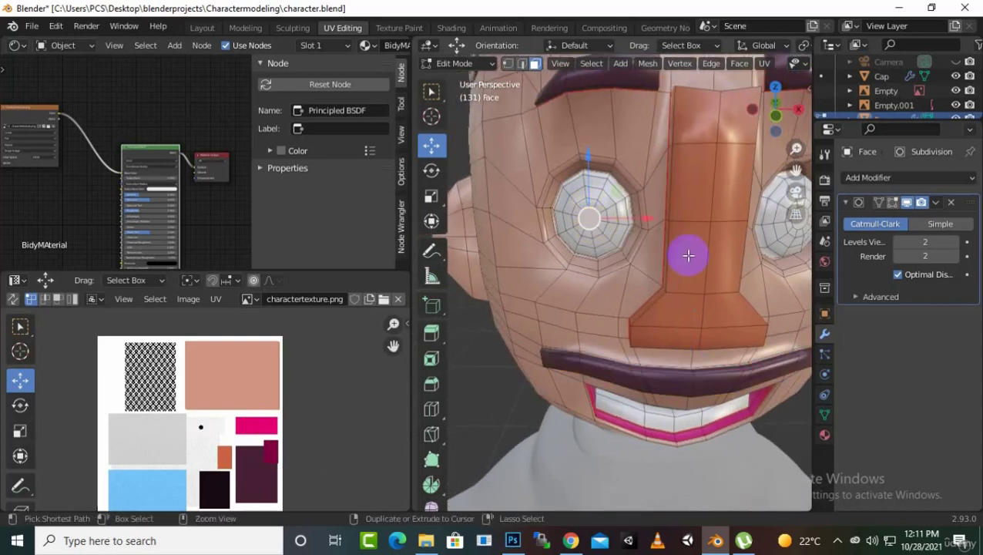
key(ctrl+KP_Add)
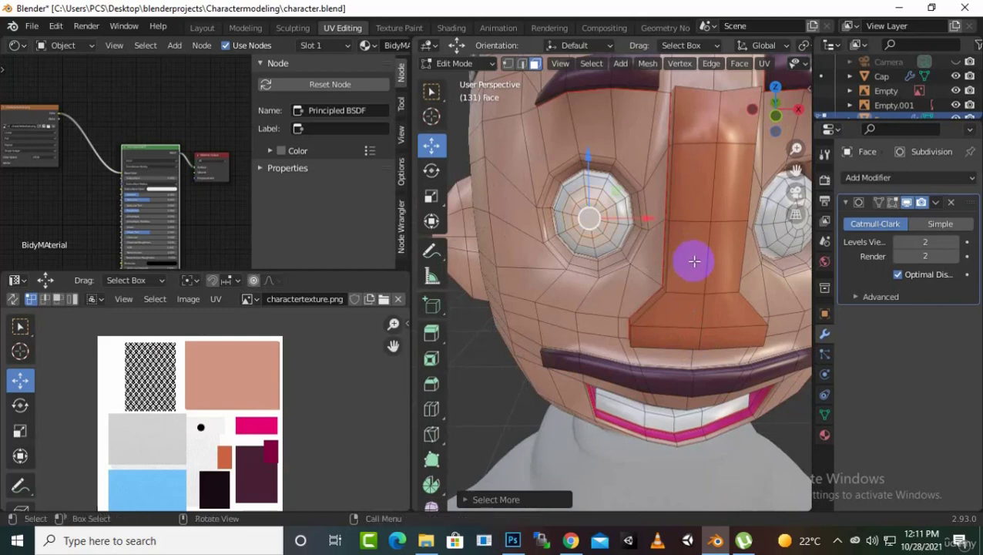
- Try the enlarged pupil selection on the black swatch, check the eye, and undo the UV placement
scroll(649, 263, down, 5)
scroll(538, 267, up, 2)
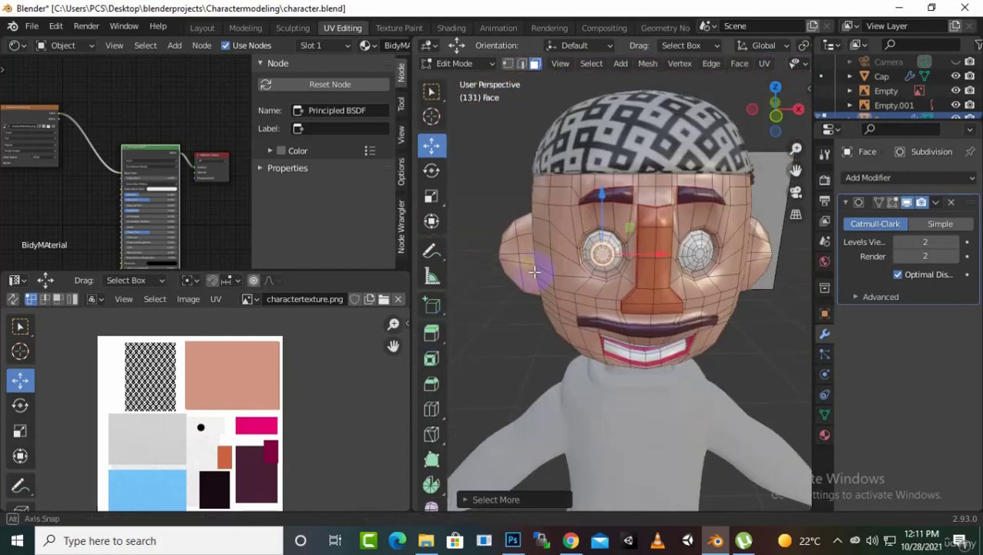
scroll(664, 269, up, 4)
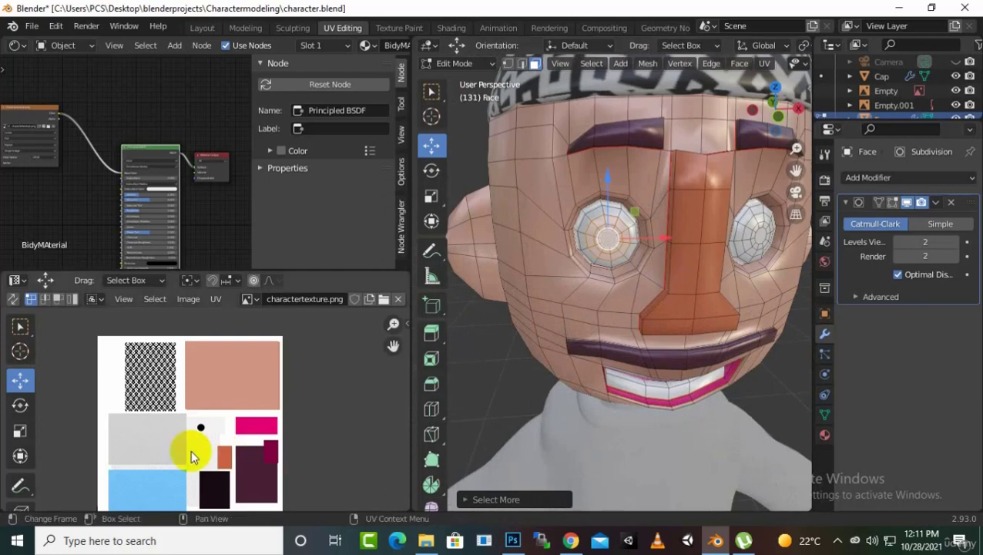
drag(208, 455, 217, 493)
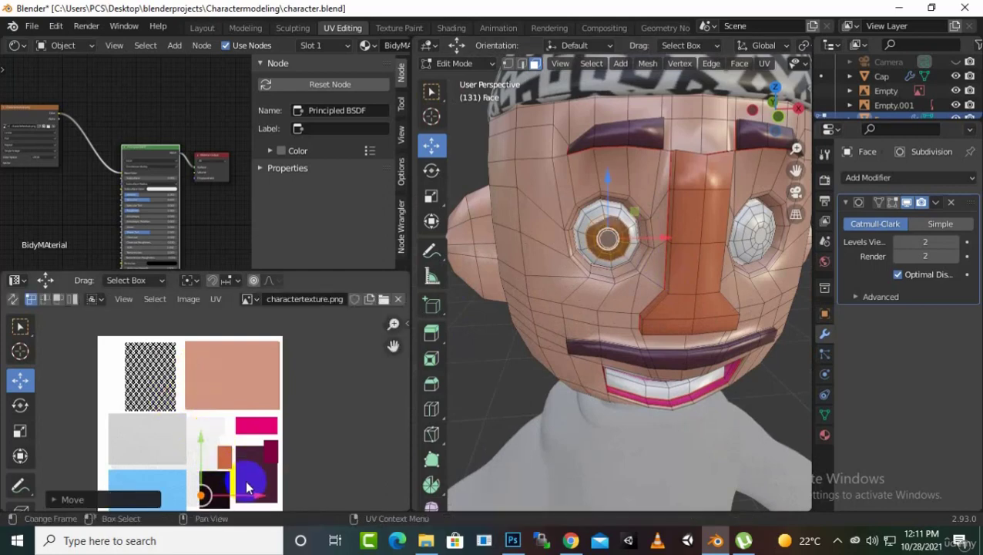
scroll(585, 323, down, 3)
middle_drag(585, 323, 536, 326)
click(537, 337)
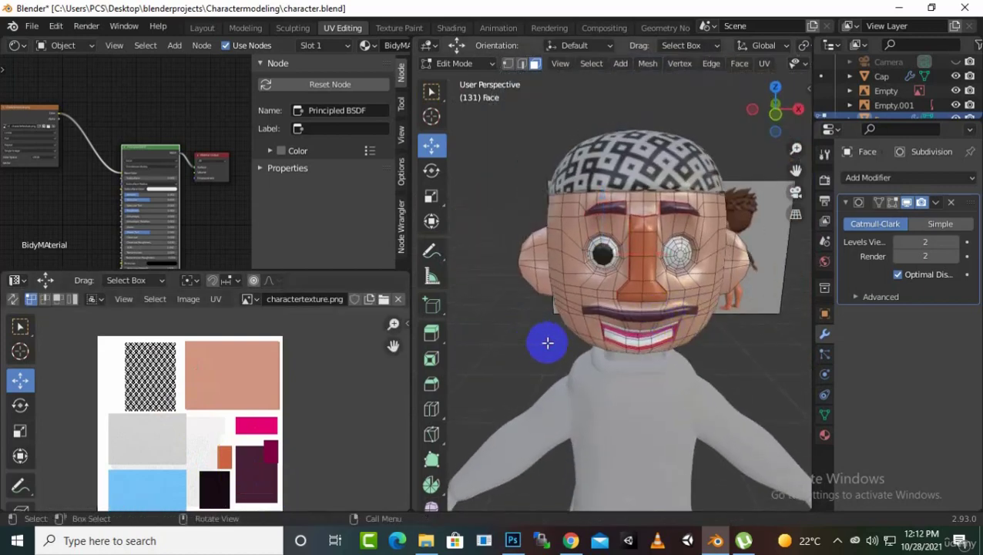
scroll(576, 324, up, 2)
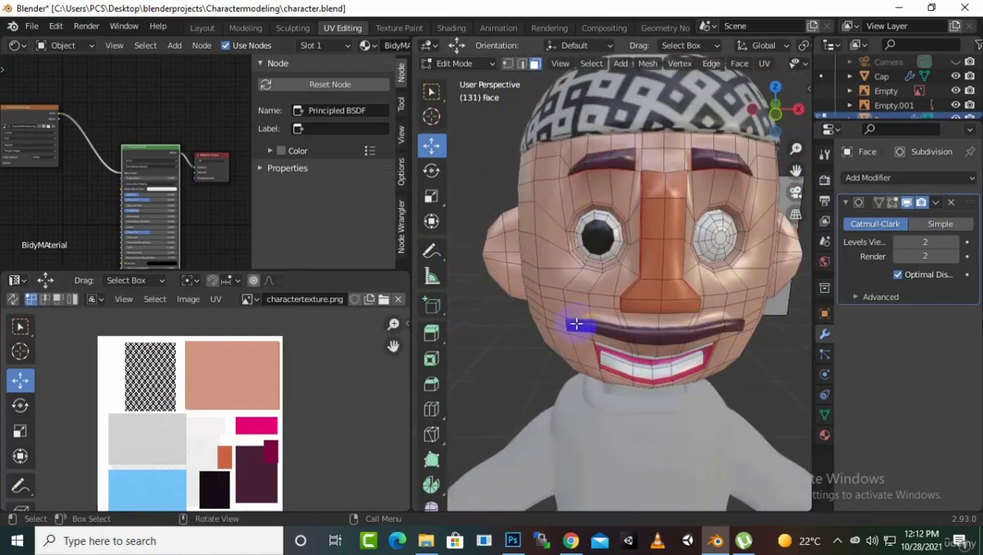
ctrl+click(601, 262)
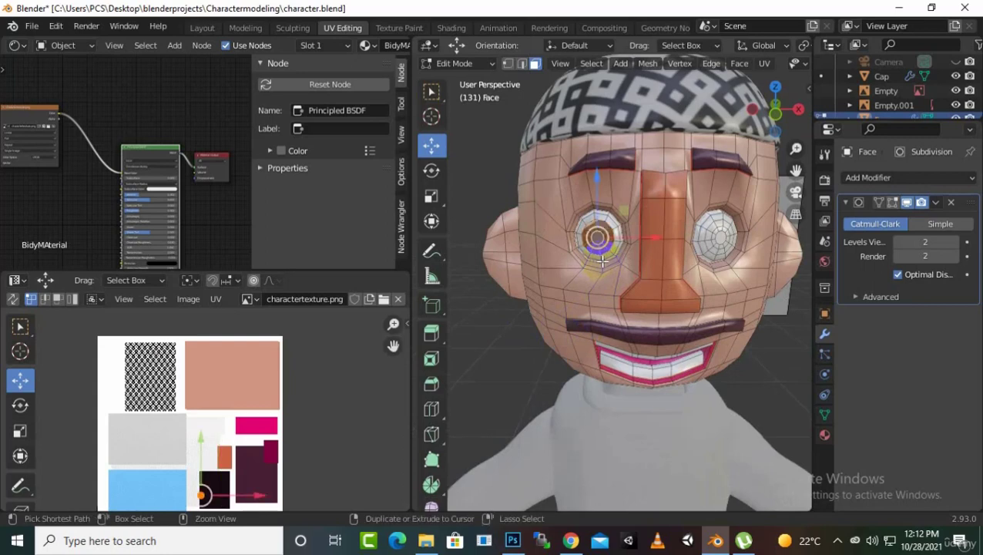
- Move the UVs of the right eye's smaller pupil selection onto the black swatch and check the eye in Object Mode
click(202, 428)
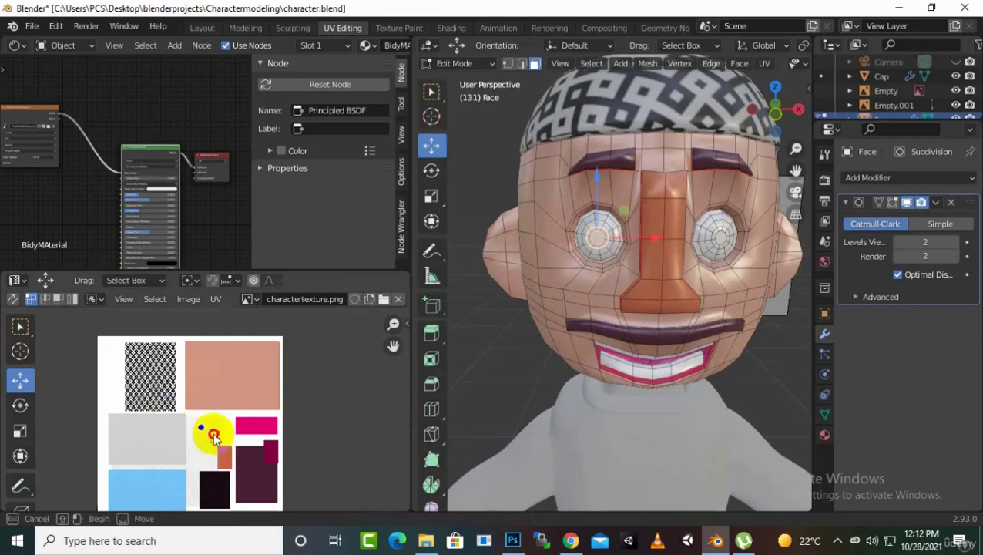
drag(202, 374, 204, 433)
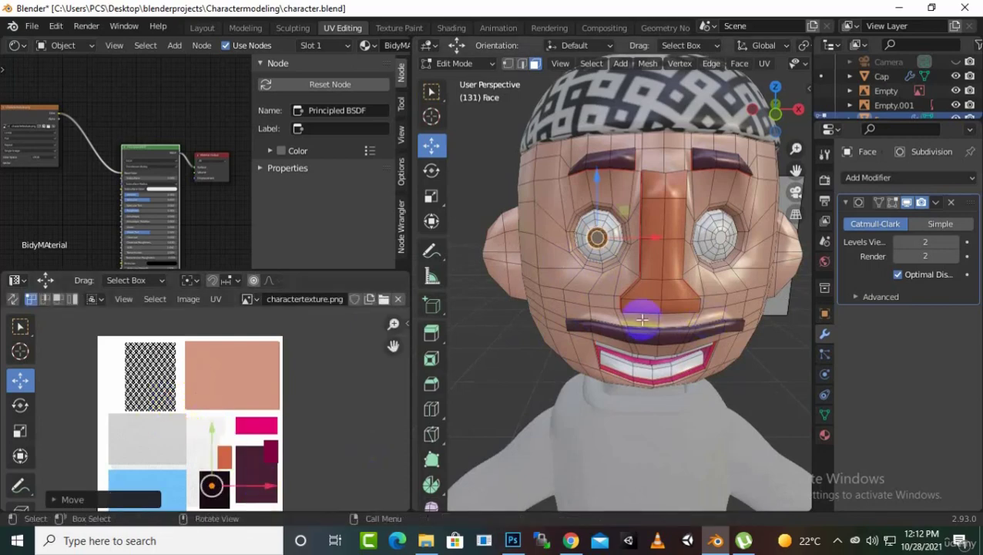
click(516, 347)
key(Tab)
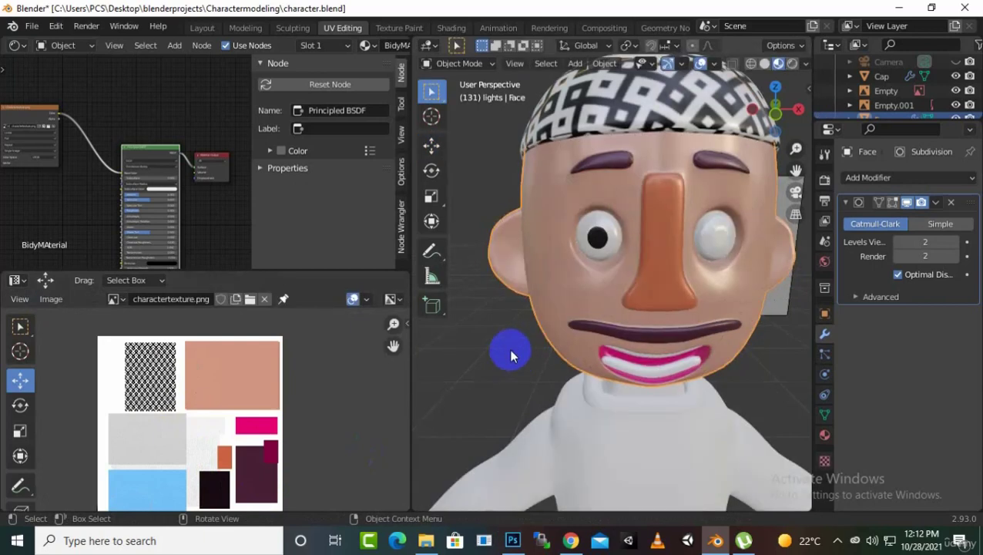
scroll(510, 352, down, 2)
middle_drag(509, 351, 576, 303)
scroll(682, 247, up, 4)
- Select the central faces of the character's left eye, grow the selection, and move their UVs onto the black swatch
click(731, 234)
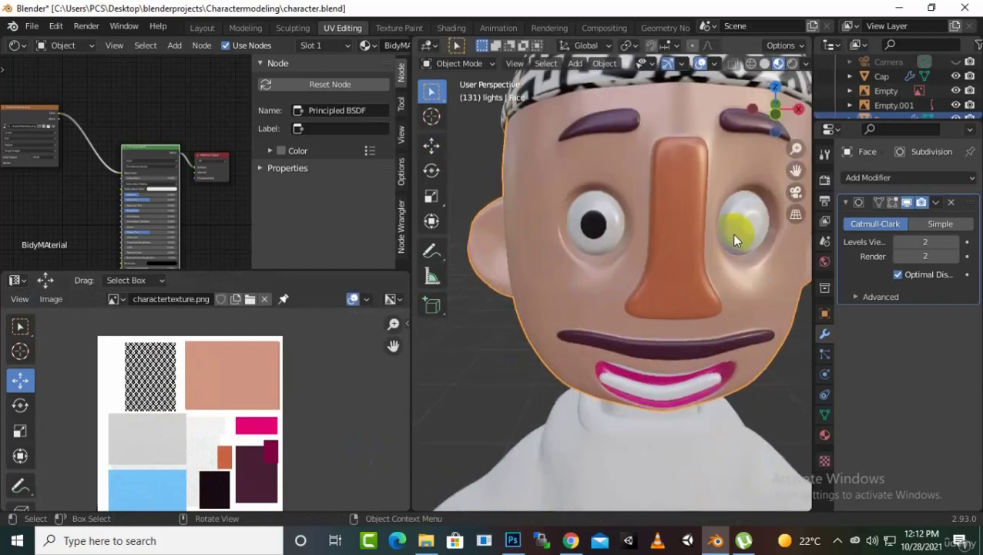
key(Tab)
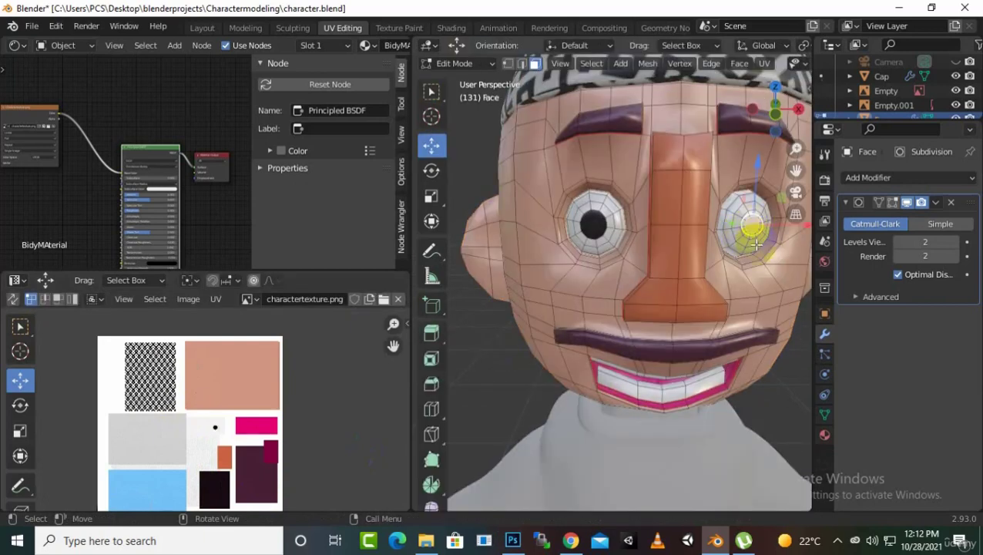
key(ctrl+KP_Add)
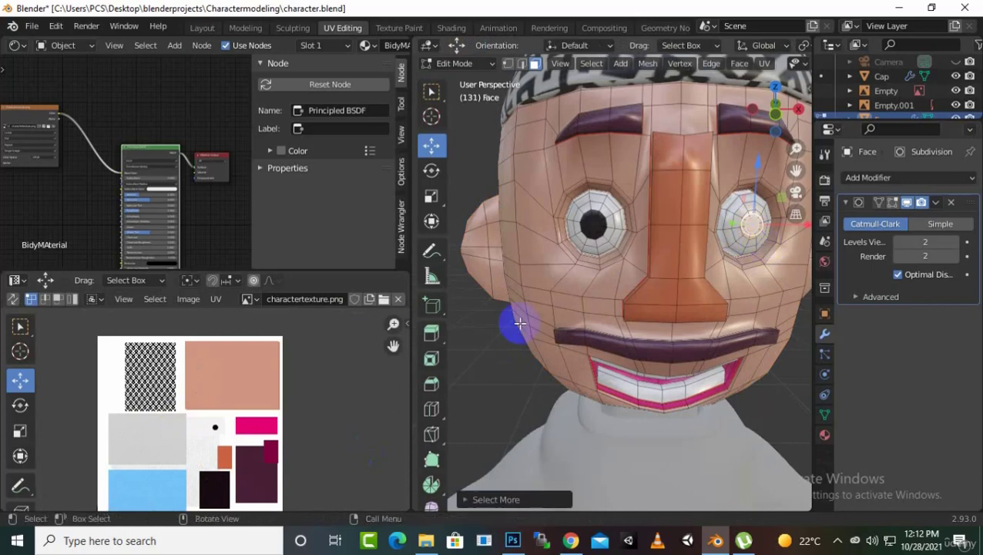
drag(215, 427, 209, 425)
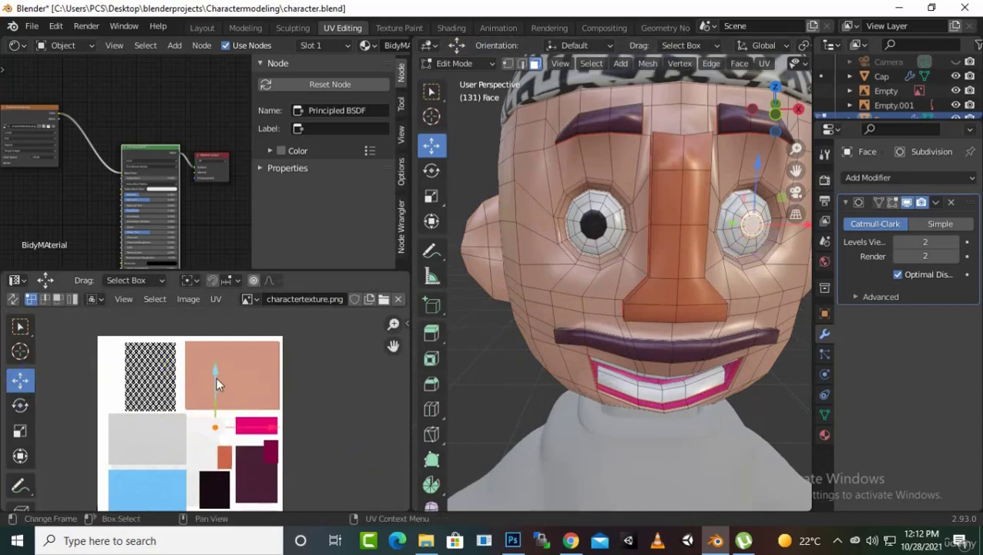
drag(215, 377, 220, 447)
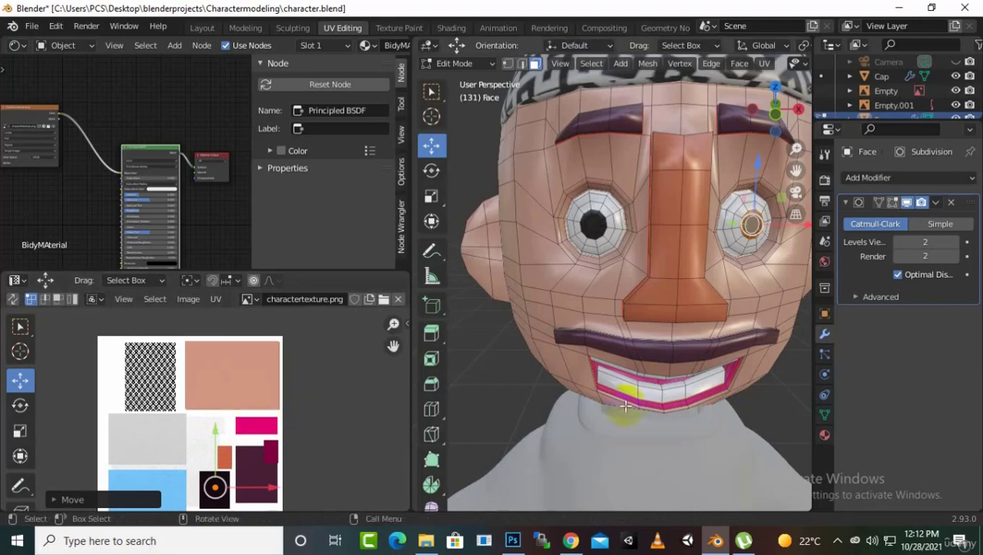
- Inspect the textured face in Object Mode, save character.blend, and bring the body into view
key(Tab)
scroll(669, 280, down, 3)
middle_drag(669, 280, 685, 336)
scroll(751, 325, down, 3)
scroll(751, 325, up, 3)
key(ctrl+s)
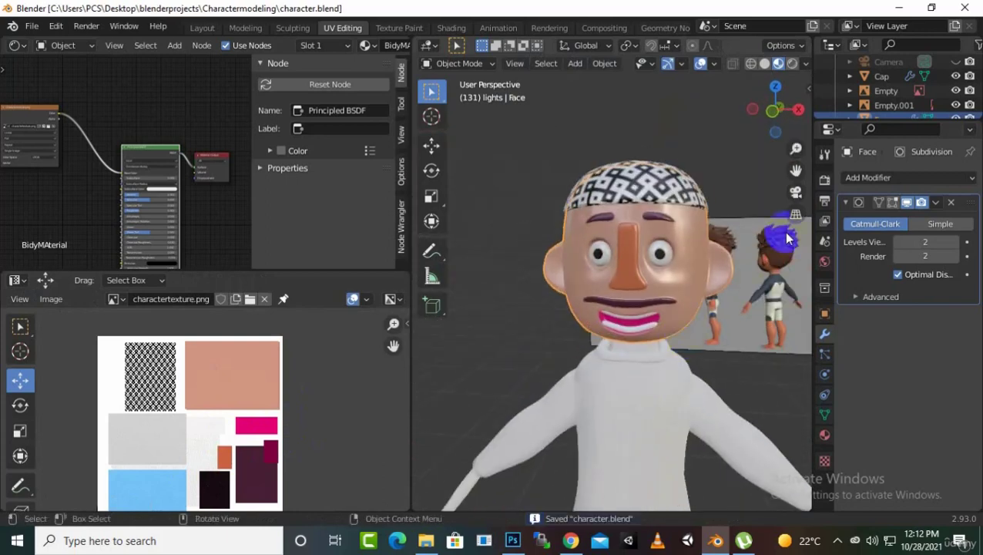
click(796, 171)
drag(796, 171, 756, 470)
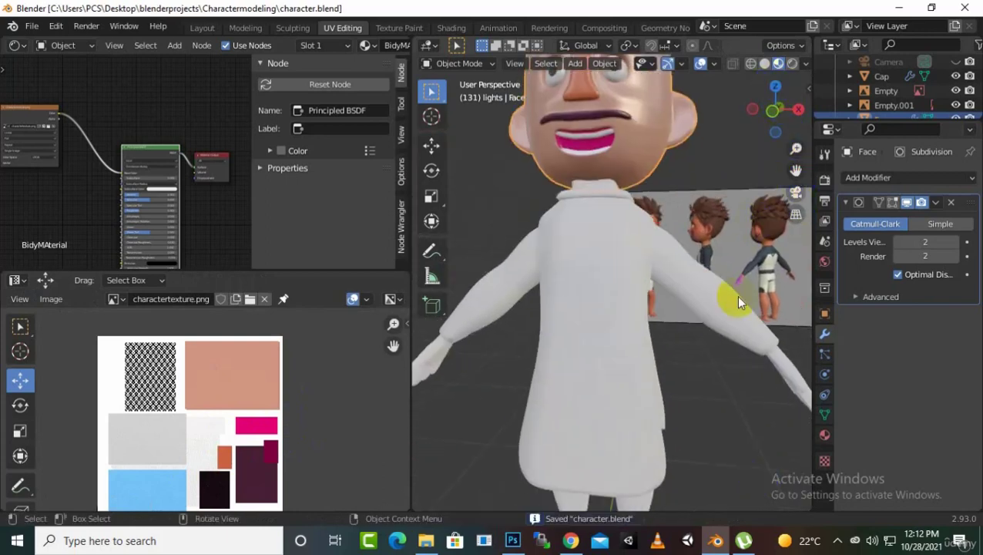
- Select the character's Body object and assign the existing BidyMAterial to it
click(801, 381)
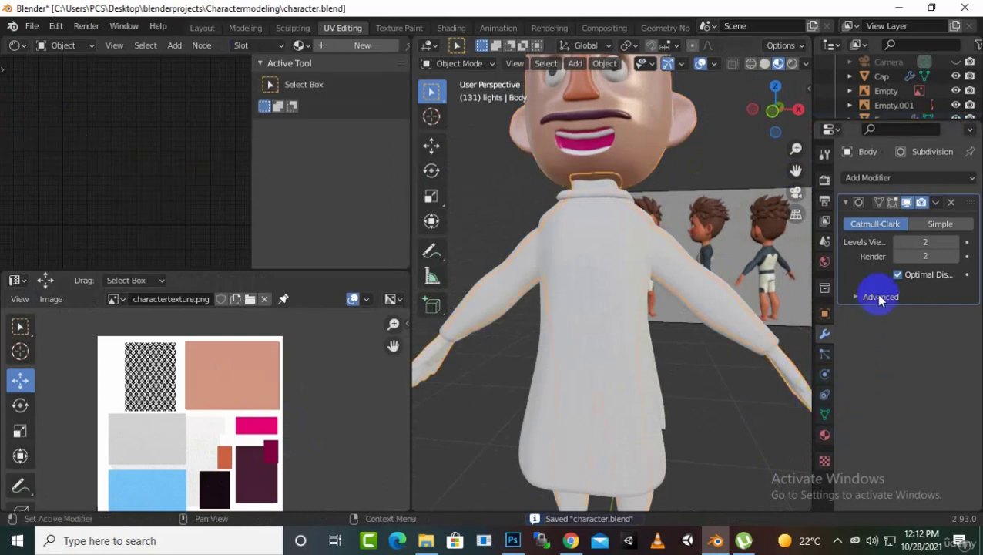
click(826, 435)
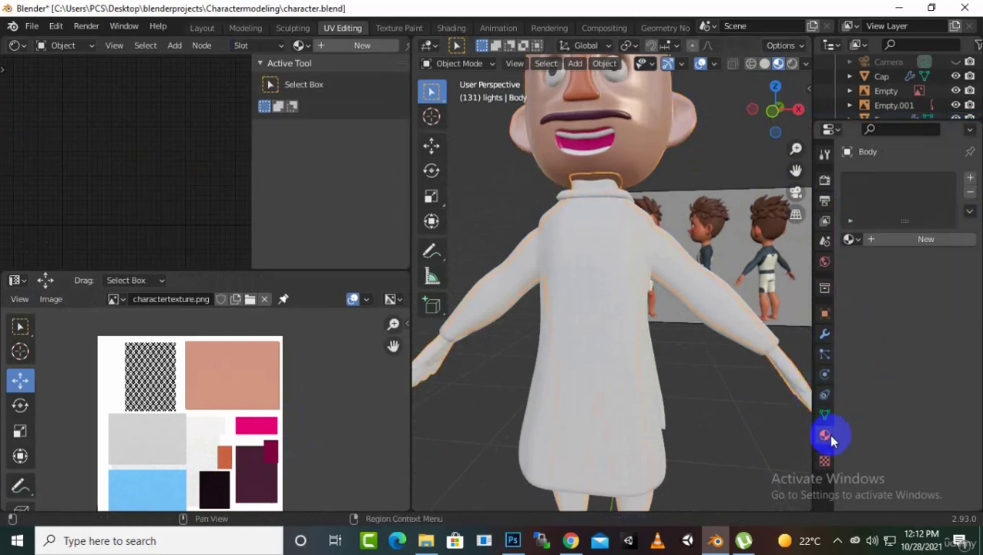
click(850, 238)
click(775, 260)
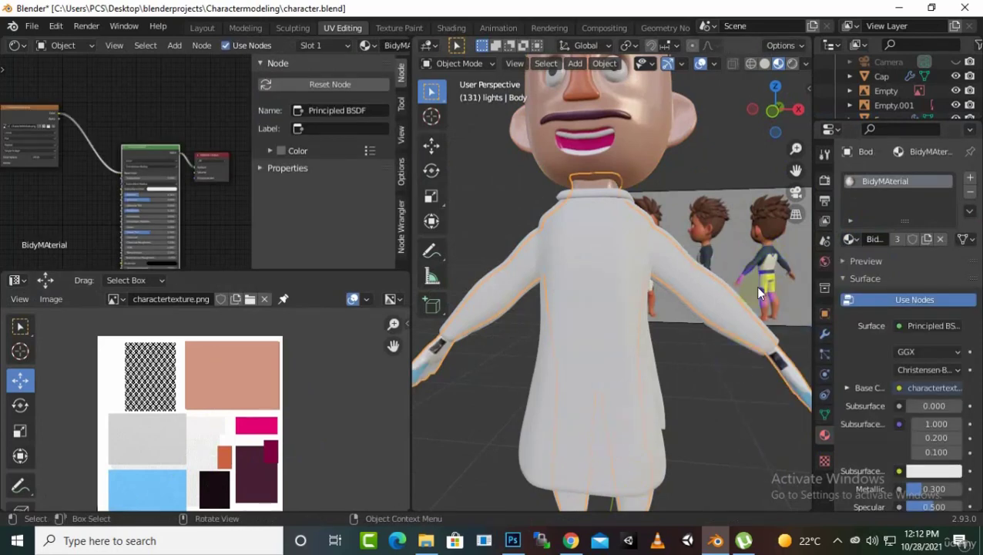
- Select all faces of the Body mesh in Edit Mode and bring their full UV layout over charactertexture.png into view
key(Tab)
click(598, 296)
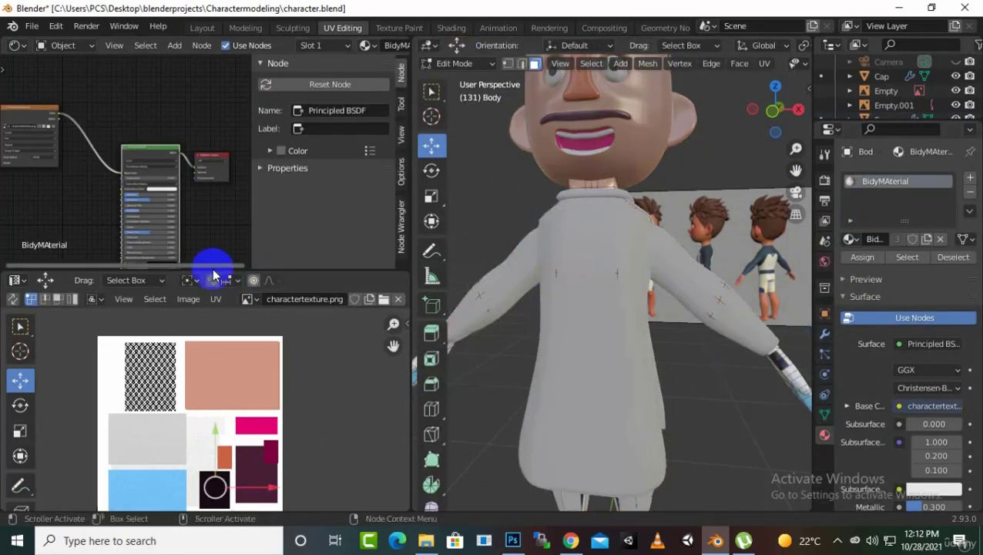
scroll(289, 378, down, 1)
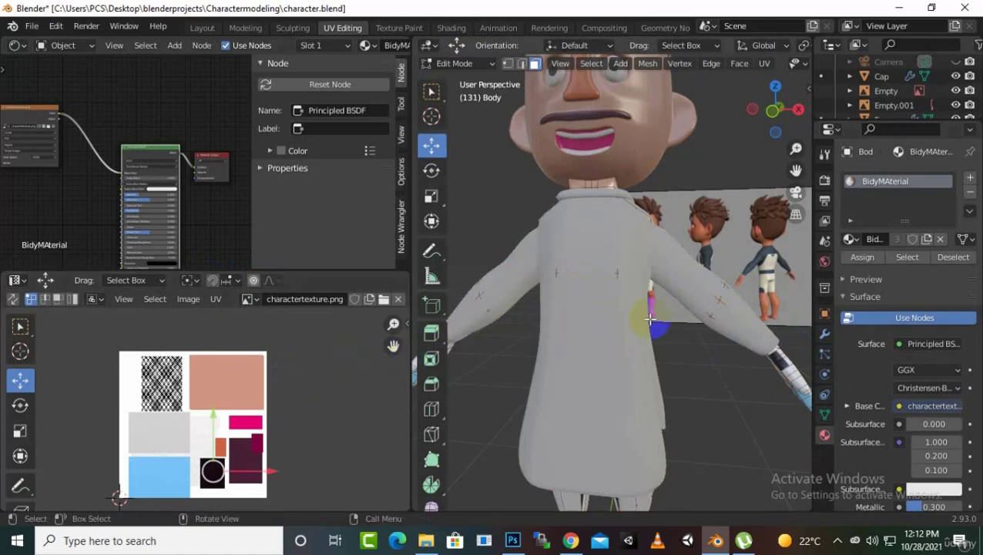
key(a)
scroll(254, 412, down, 3)
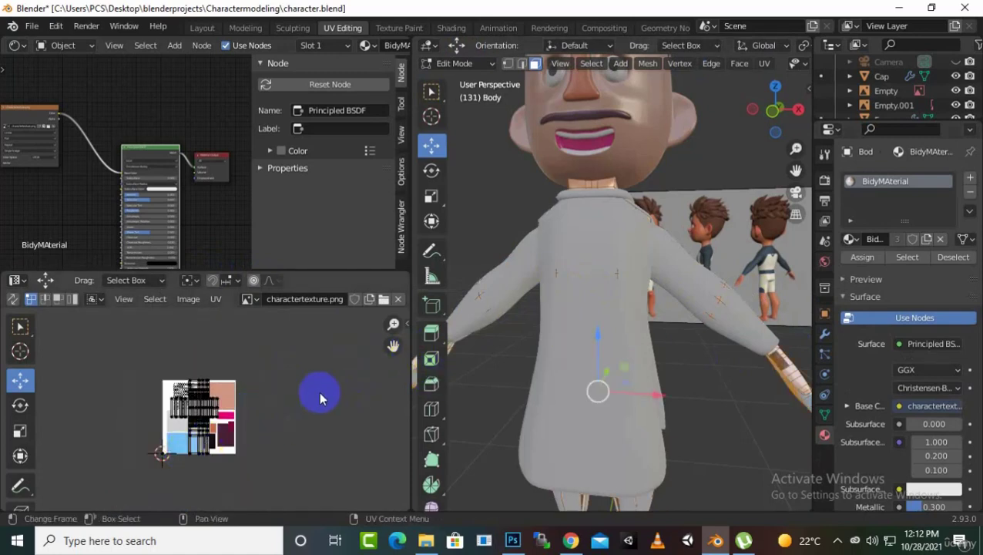
drag(393, 345, 416, 295)
scroll(271, 422, up, 2)
scroll(272, 418, up, 1)
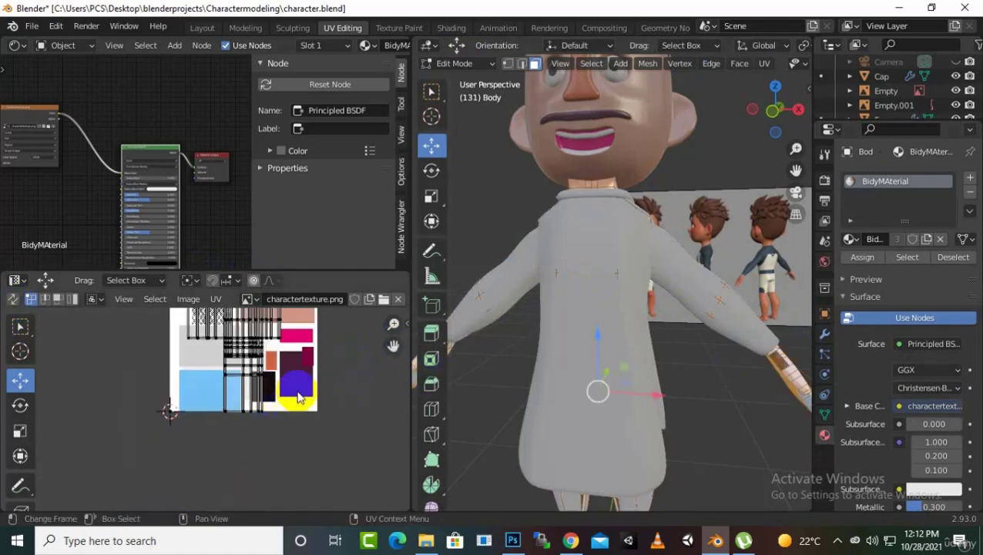
drag(382, 352, 384, 397)
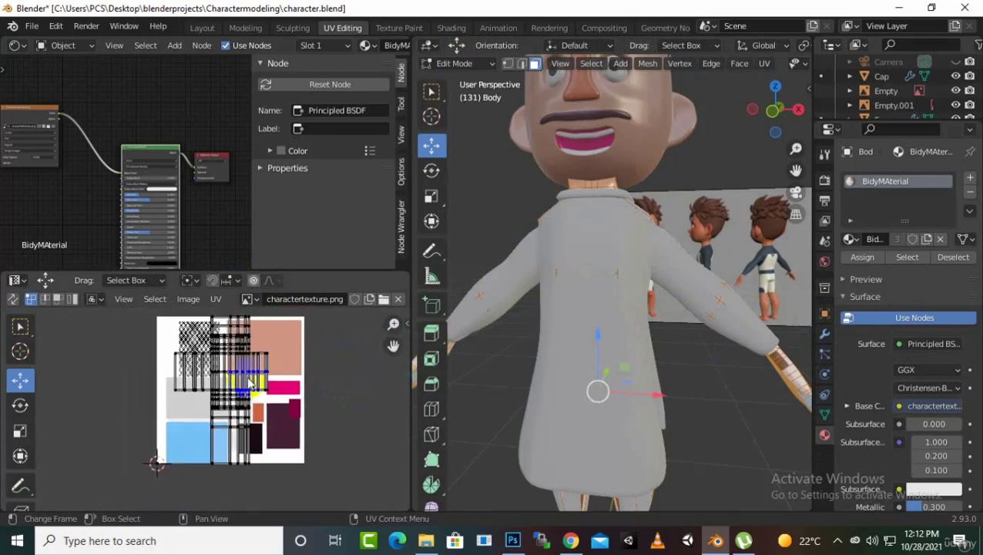
- Scale all the body's UVs down to about 0.22 and move them onto the skin-tone swatch
key(a)
key(s)
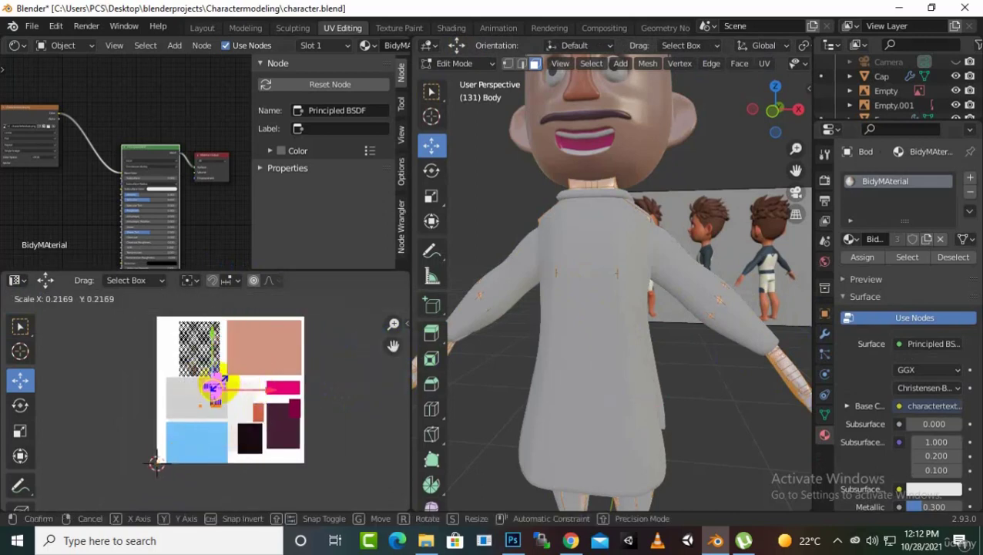
click(218, 384)
drag(212, 340, 212, 291)
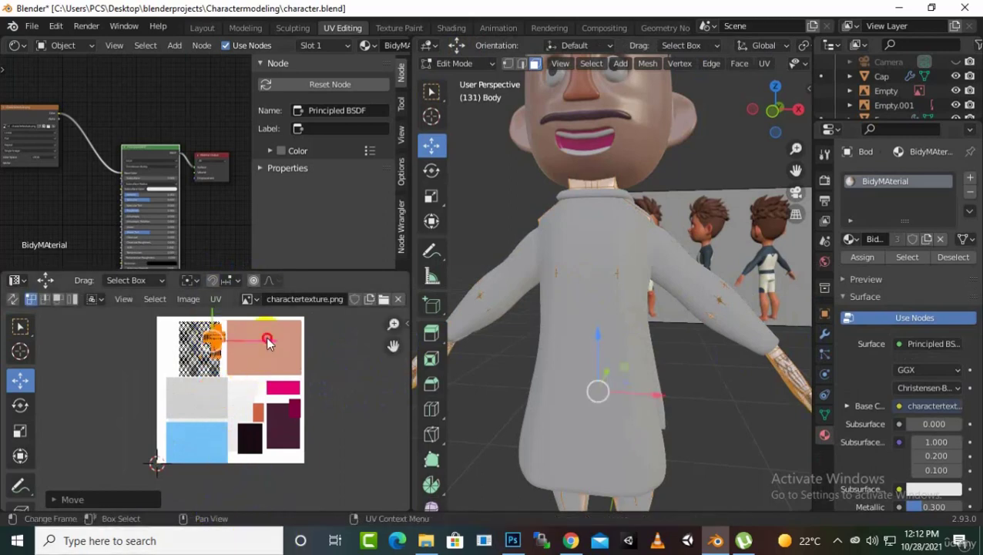
scroll(329, 393, up, 3)
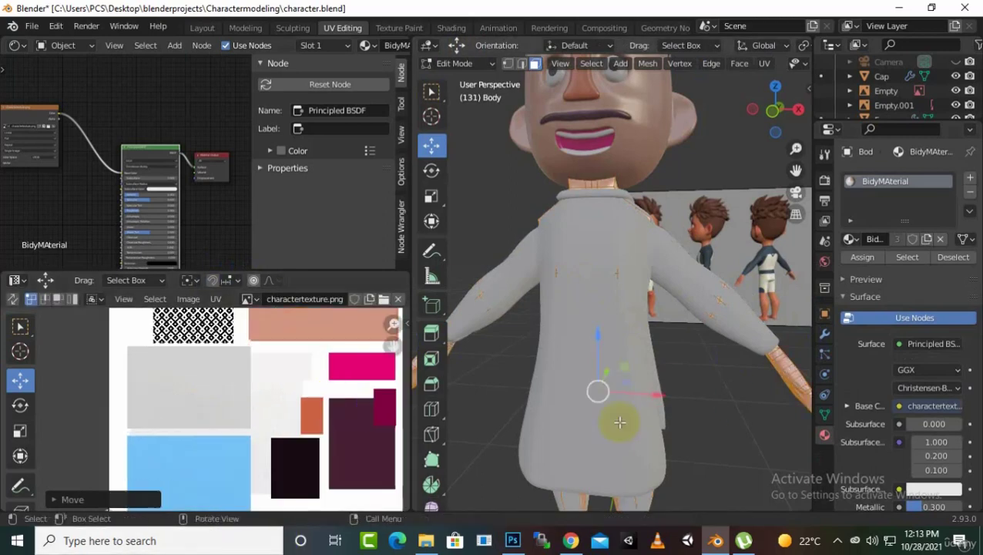
- Return to Object Mode and set BidyMAterial's Metallic to 0.1 and Roughness to 0.4
scroll(734, 395, down, 3)
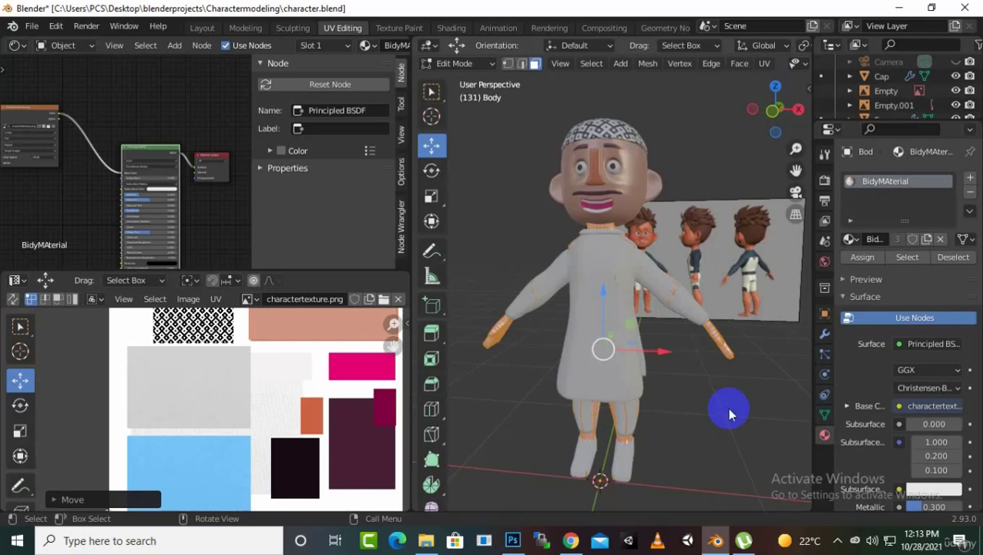
key(Tab)
middle_drag(728, 415, 630, 182)
scroll(669, 412, up, 3)
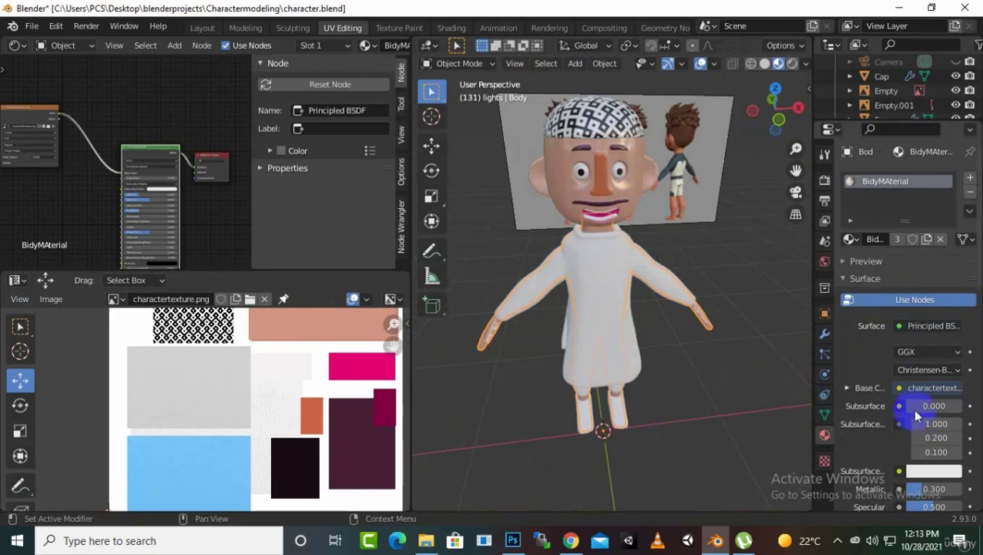
scroll(931, 375, down, 5)
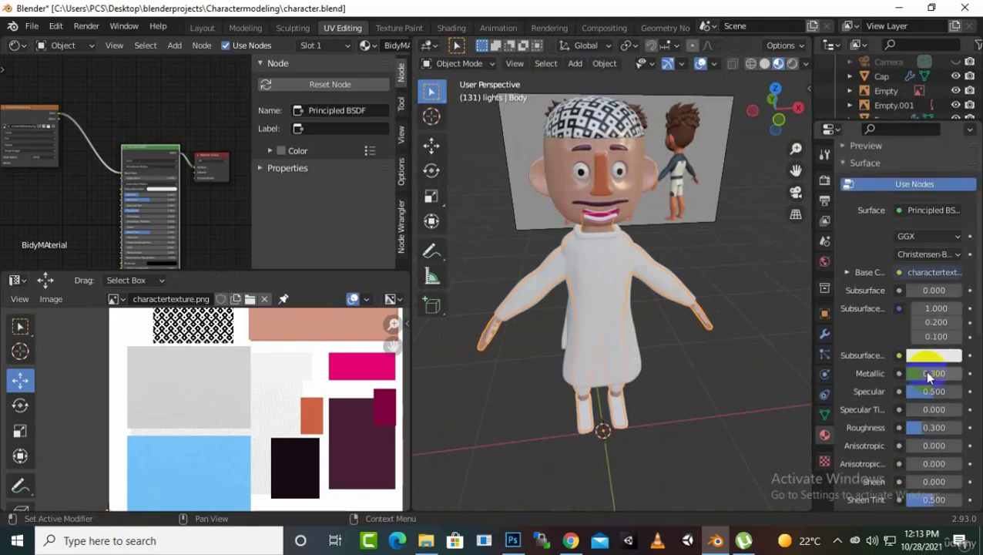
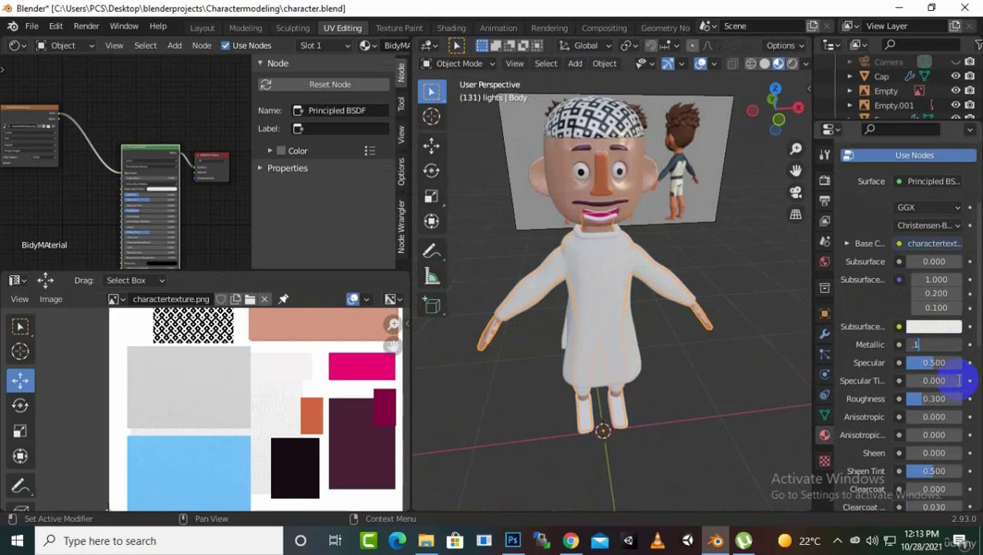
key(Return)
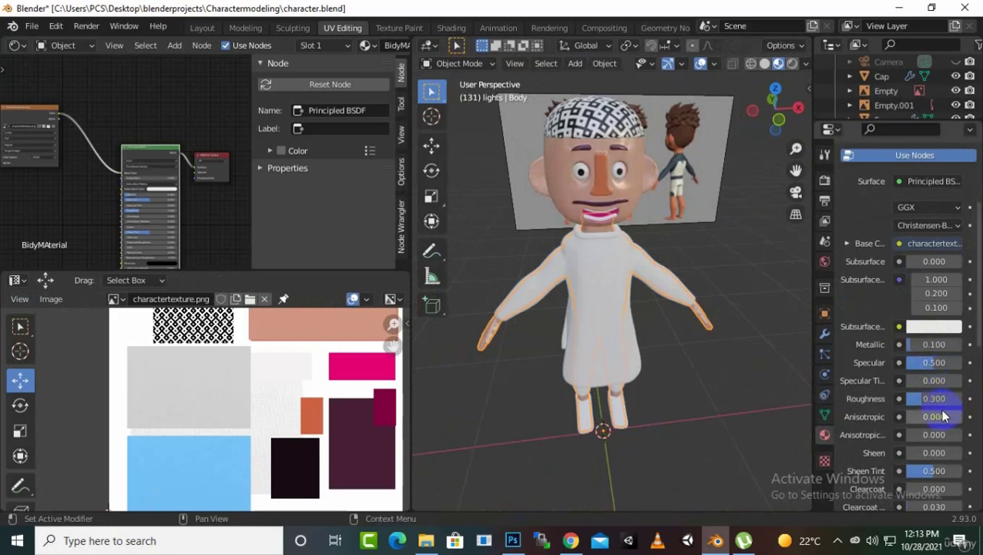
click(941, 399)
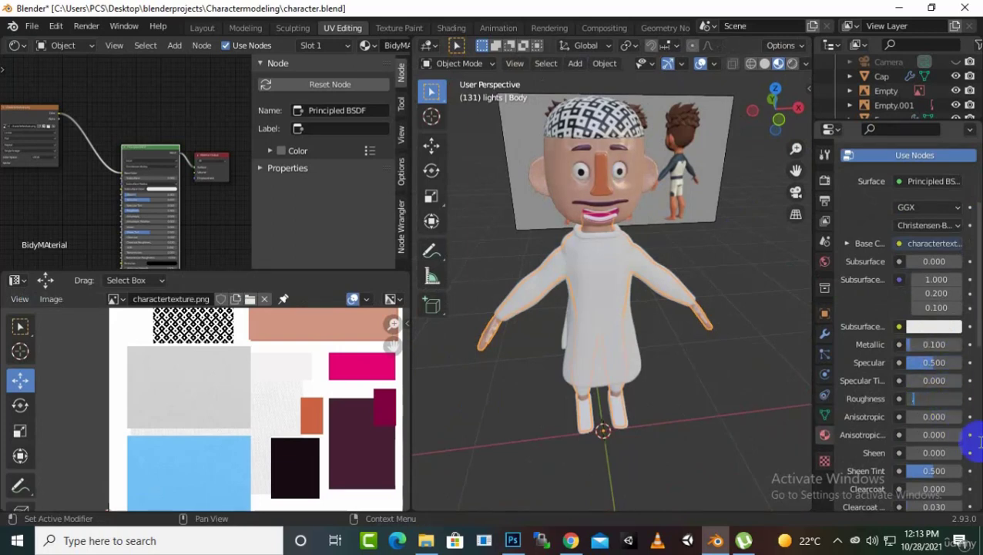
click(598, 344)
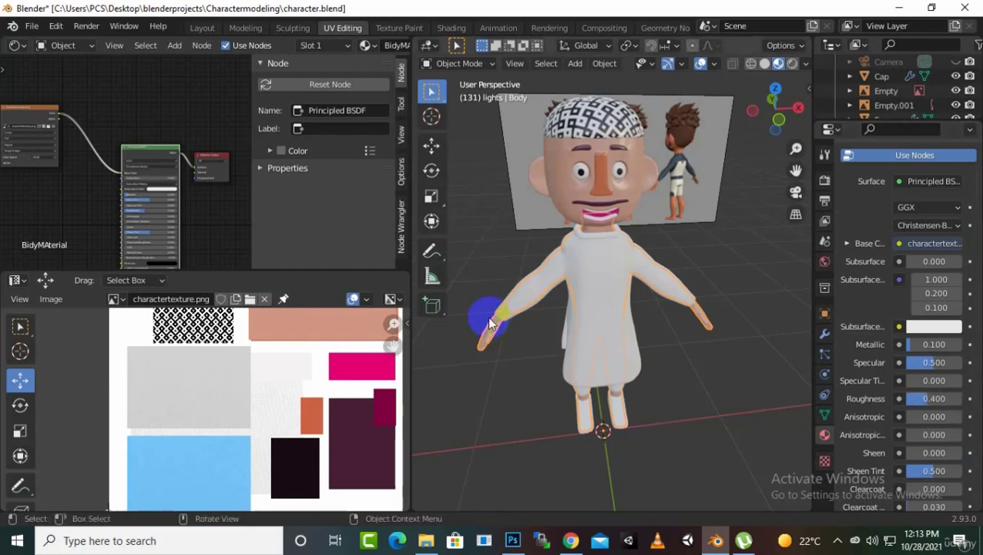
- Examine the body's skin texture on the neck, hands and ankles in Edit Mode and Object Mode
key(Tab)
scroll(580, 197, up, 4)
scroll(579, 196, down, 3)
middle_drag(588, 248, 628, 254)
scroll(637, 199, up, 2)
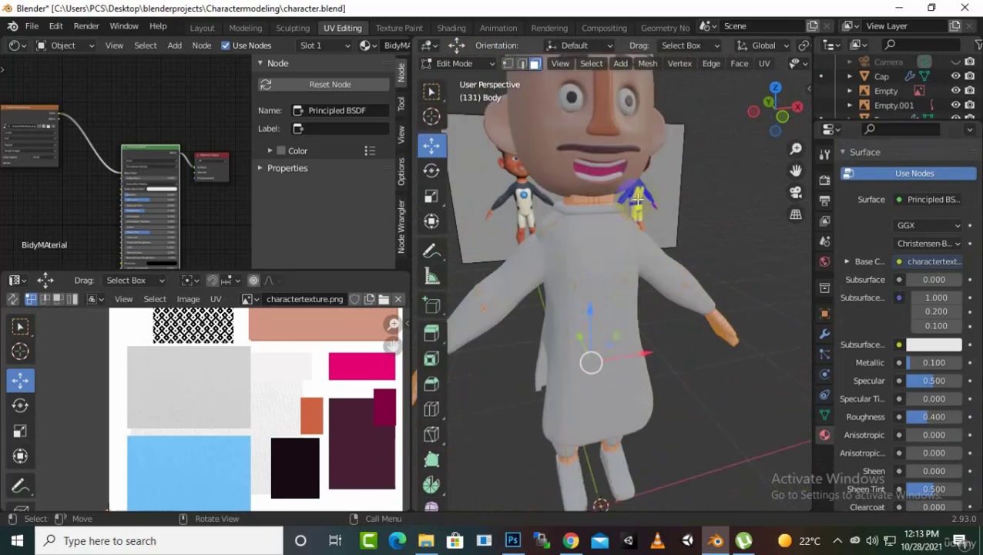
click(769, 185)
middle_drag(796, 171, 663, 262)
key(Tab)
scroll(694, 258, down, 3)
click(668, 377)
middle_drag(666, 369, 677, 339)
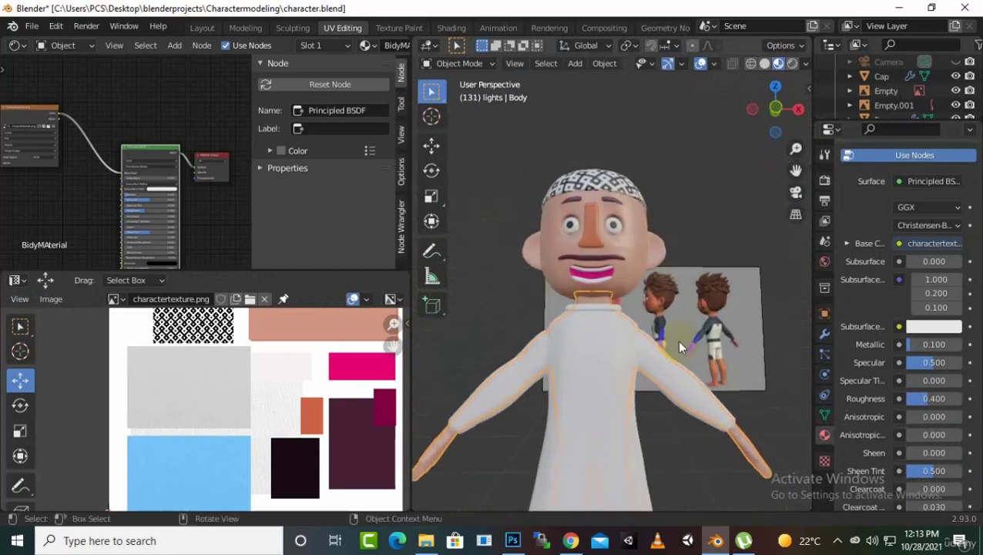
scroll(676, 340, down, 2)
drag(796, 171, 698, 241)
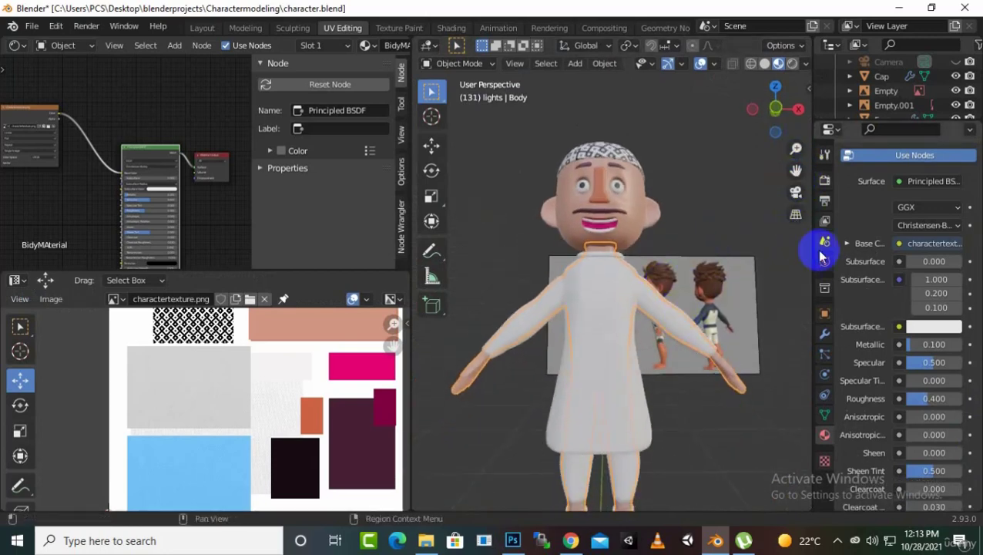
drag(797, 169, 800, 94)
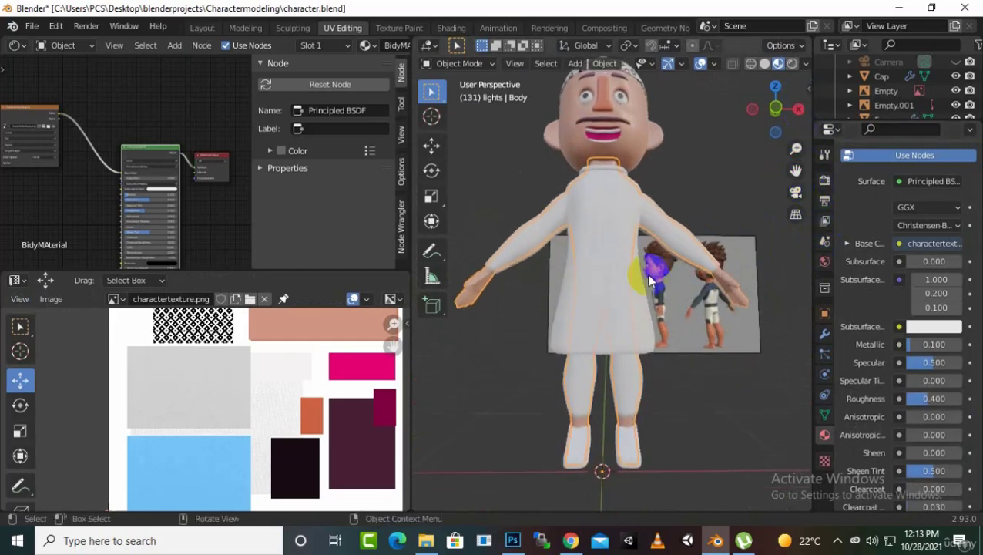
- Select the Pants object and apply its Solidify modifier in Object Mode
click(644, 445)
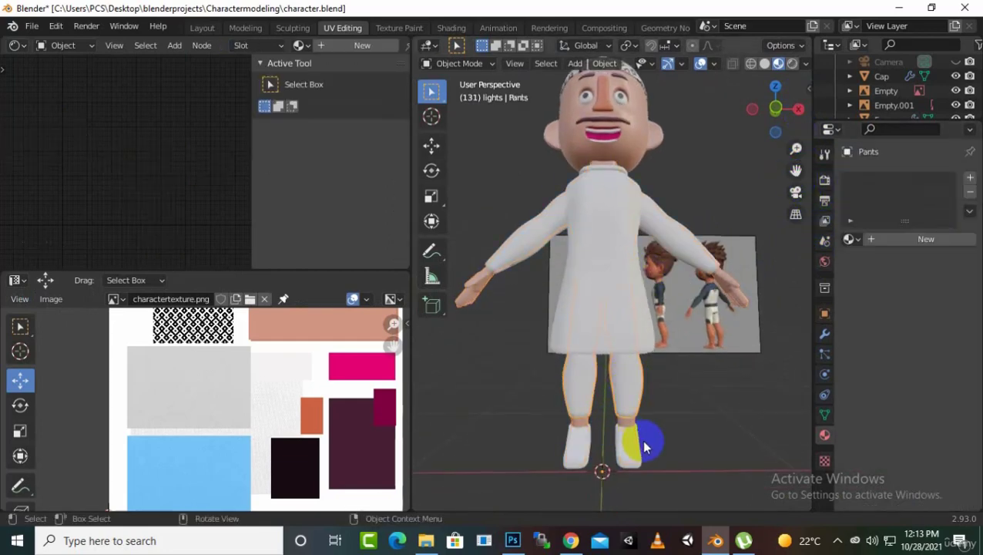
key(Tab)
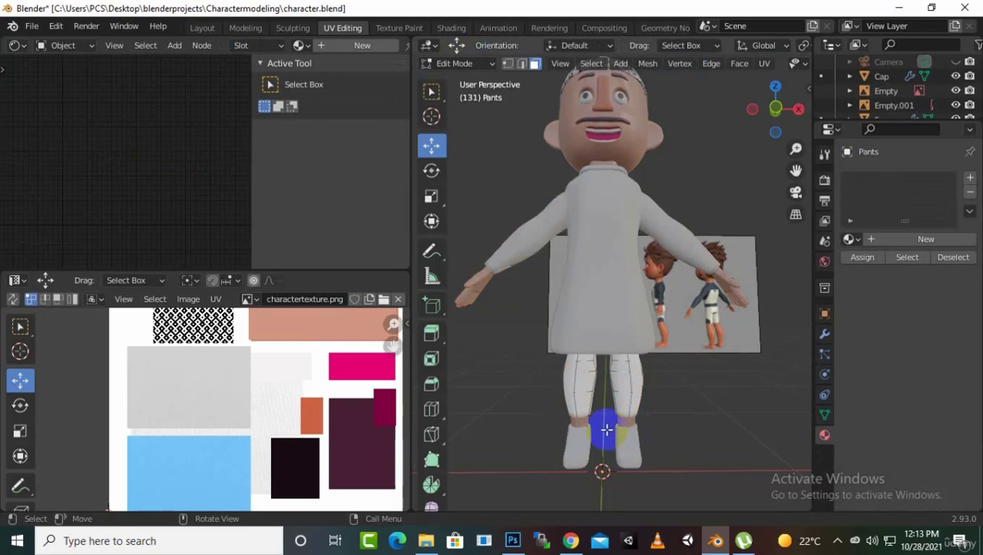
click(824, 333)
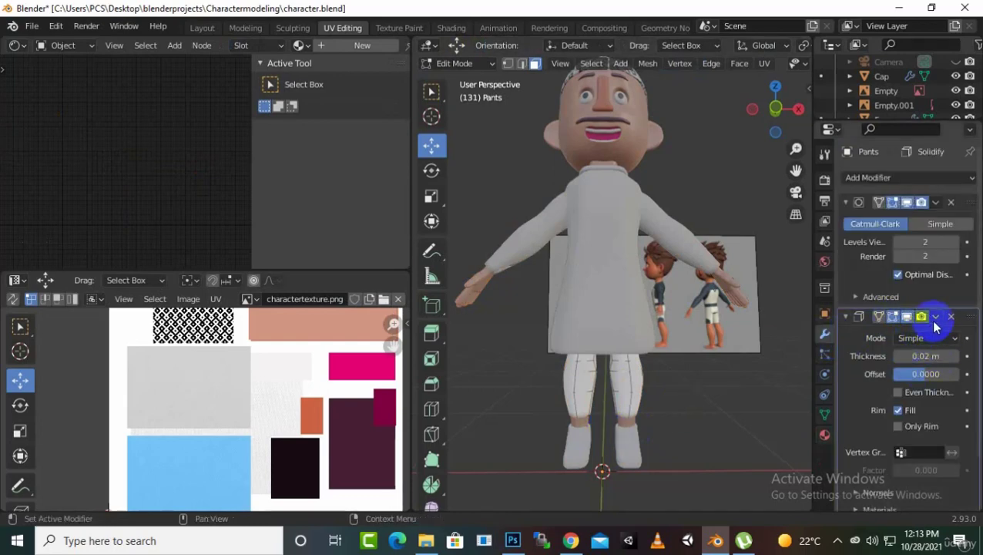
key(Tab)
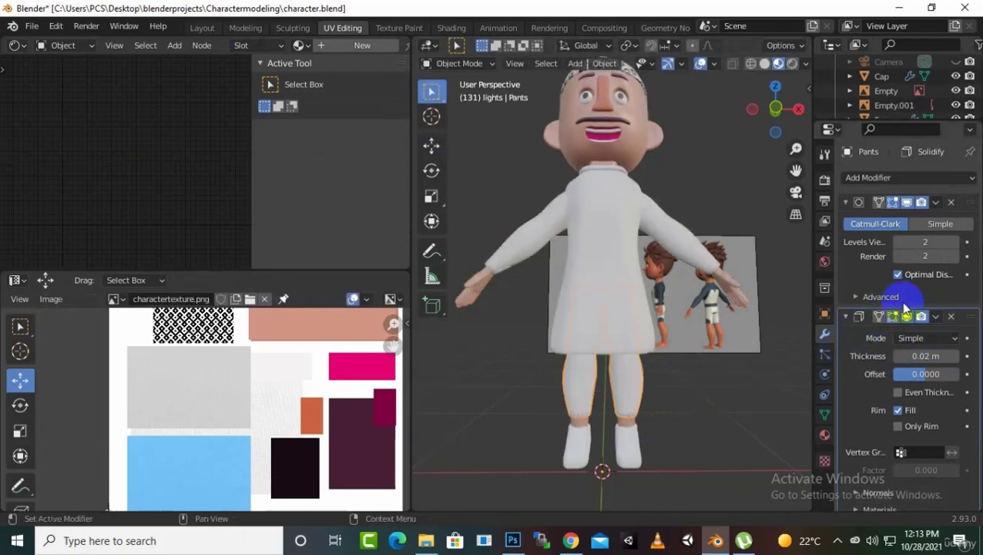
click(937, 318)
click(878, 335)
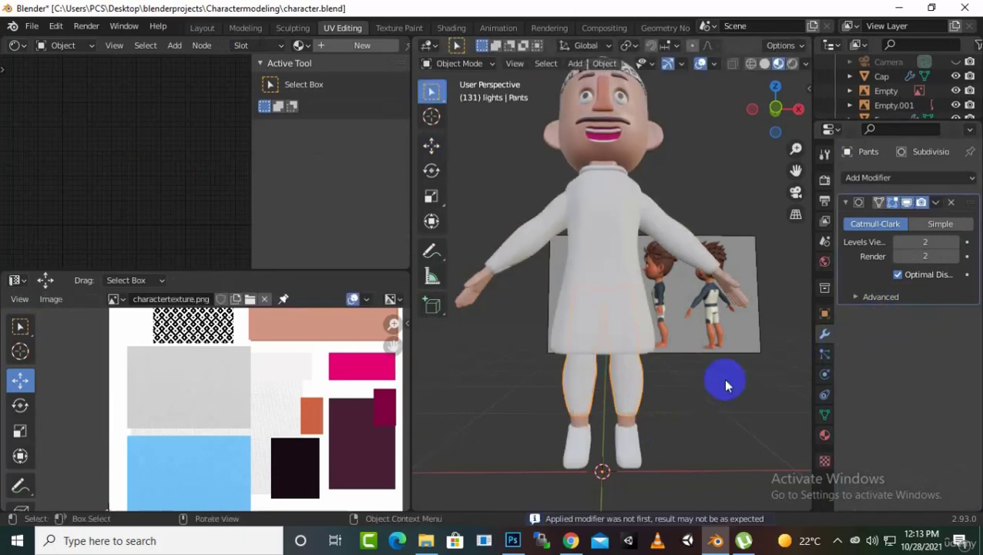
- Select the Shirt object and apply its Solidify modifier
click(629, 346)
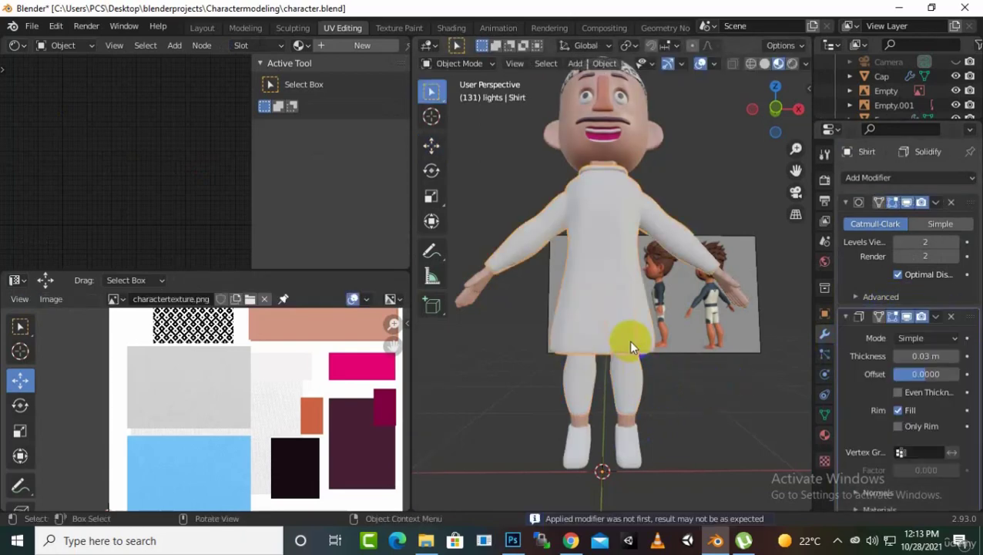
click(937, 317)
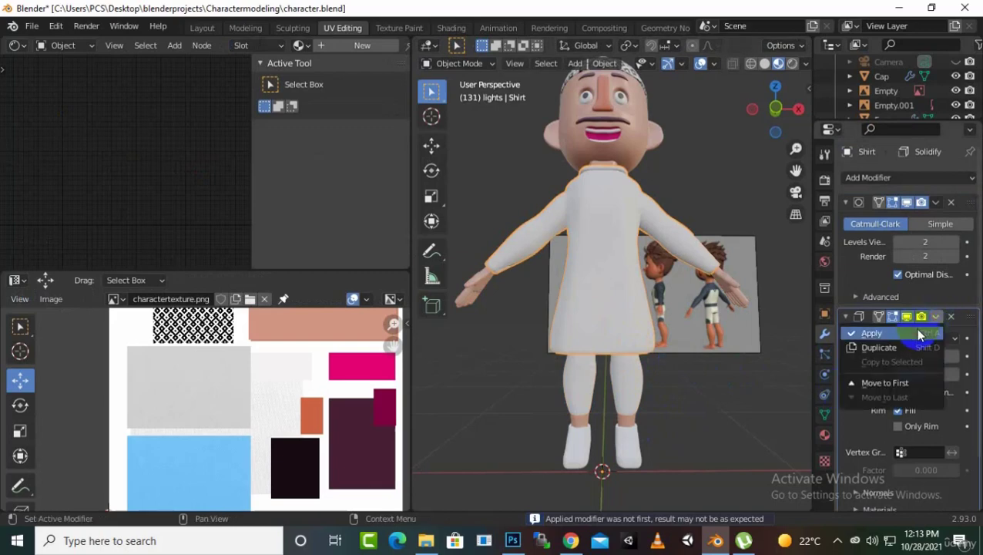
click(872, 333)
- Select all faces of the Pants in Edit Mode and check their UV layout against the light grey swatch
click(644, 391)
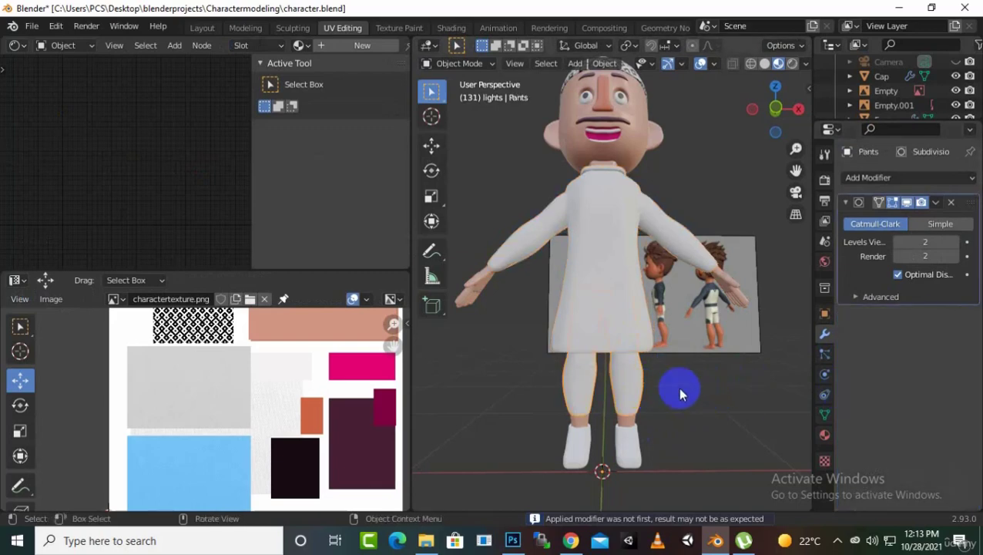
click(634, 389)
click(632, 391)
key(Tab)
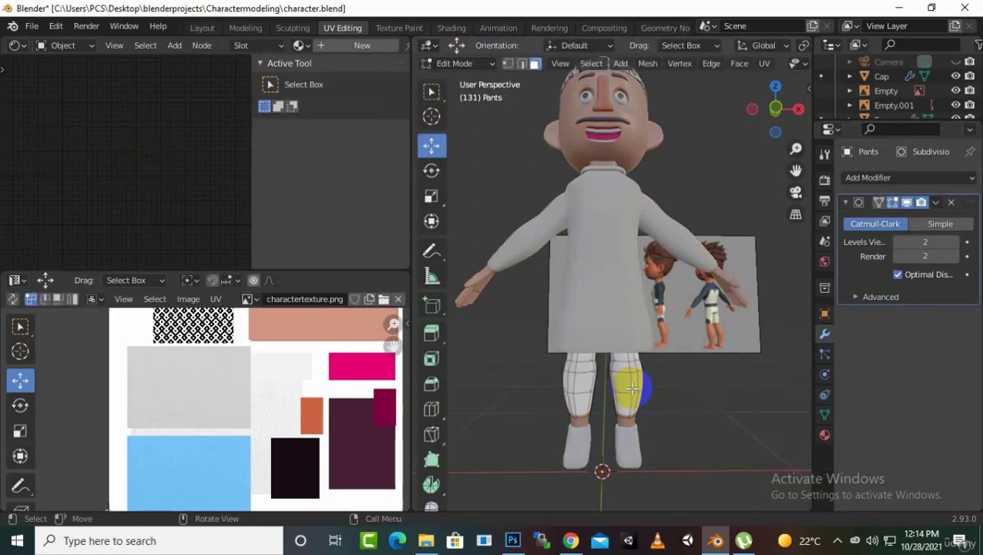
scroll(630, 389, up, 5)
middle_drag(693, 373, 696, 339)
key(a)
scroll(197, 416, down, 4)
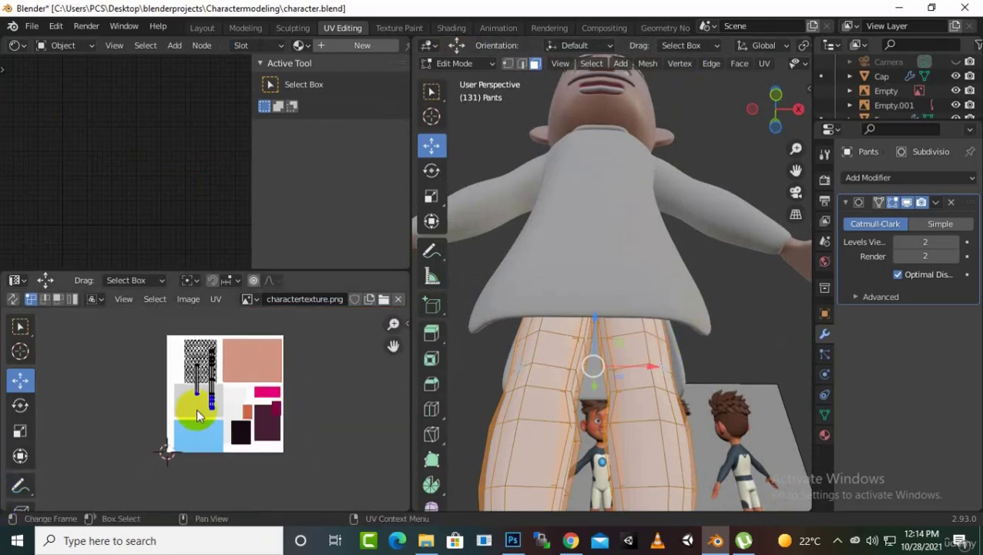
scroll(242, 414, up, 3)
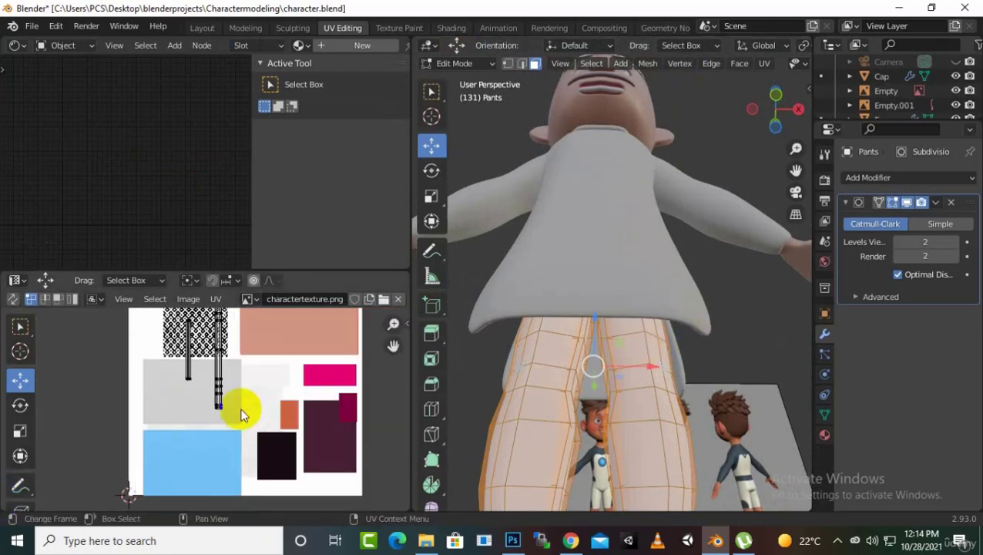
scroll(240, 412, up, 3)
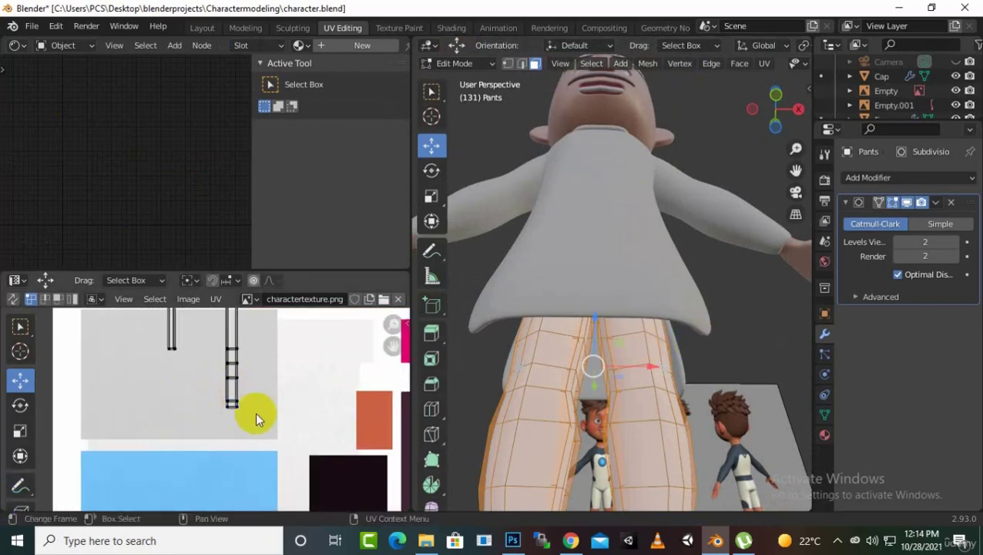
middle_drag(559, 373, 590, 314)
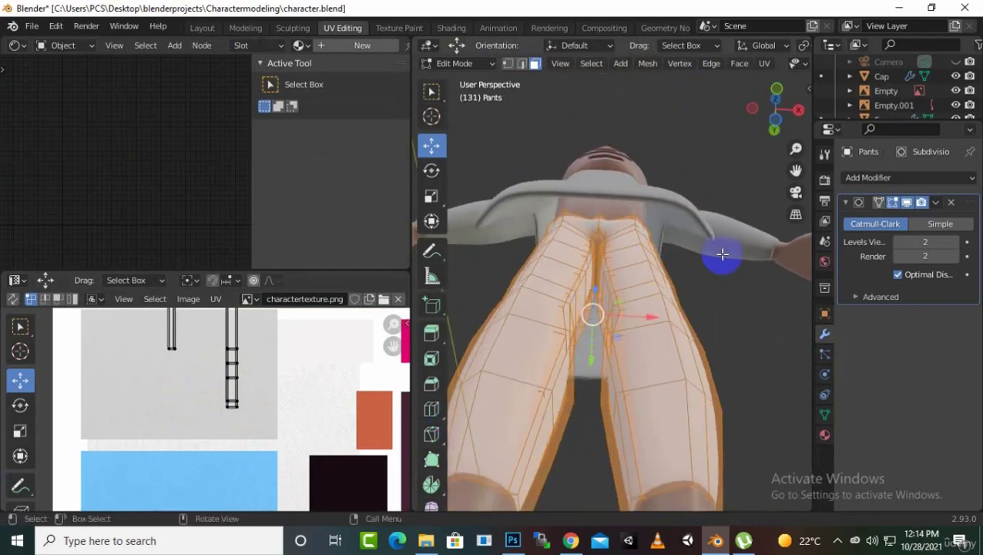
- Mark the Pants' central edge loop at the crotch as a seam in edge select mode
drag(797, 168, 807, 270)
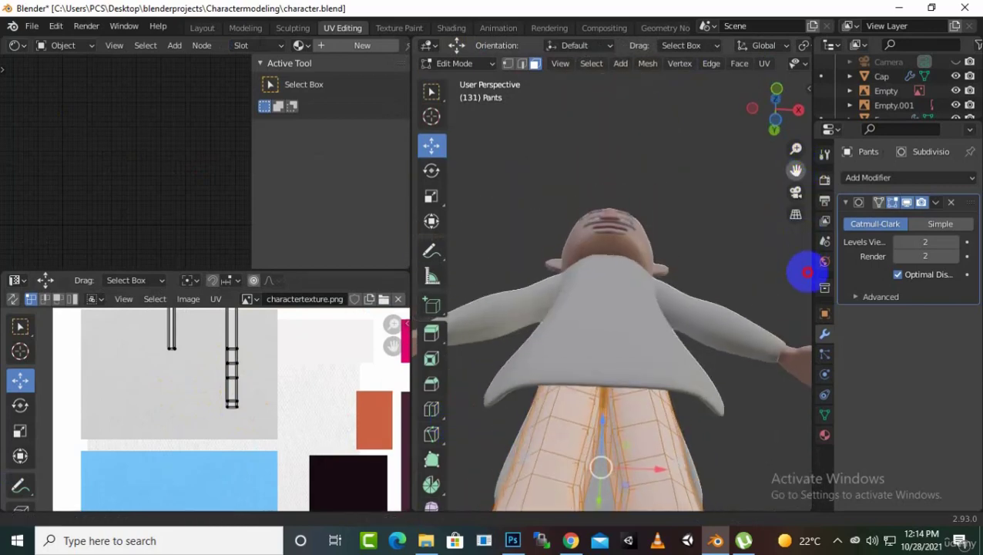
middle_drag(657, 340, 591, 386)
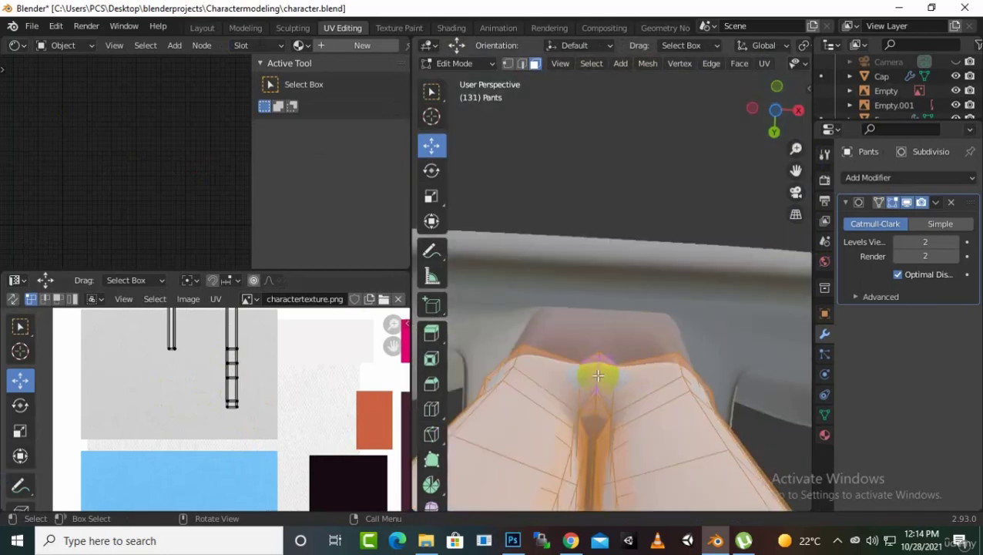
click(522, 63)
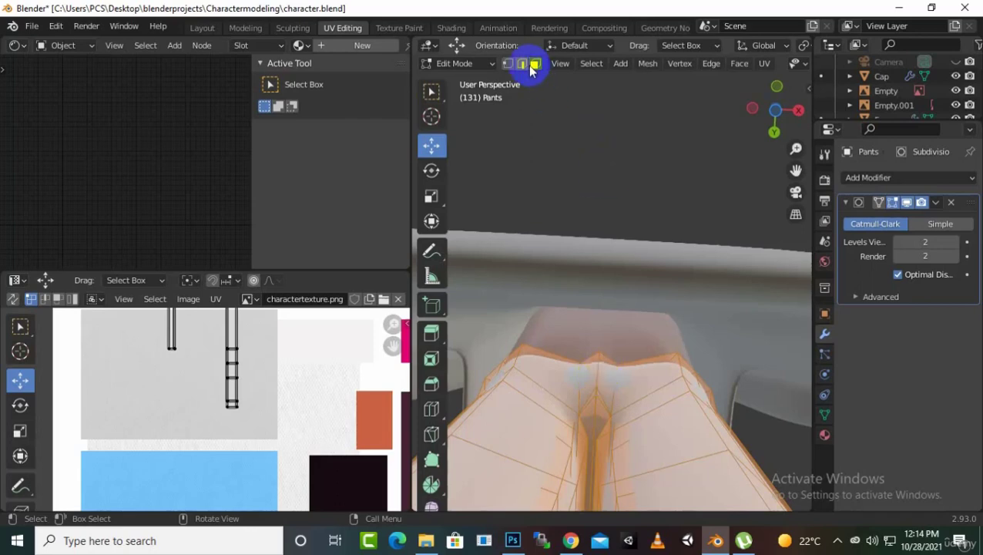
alt+click(594, 379)
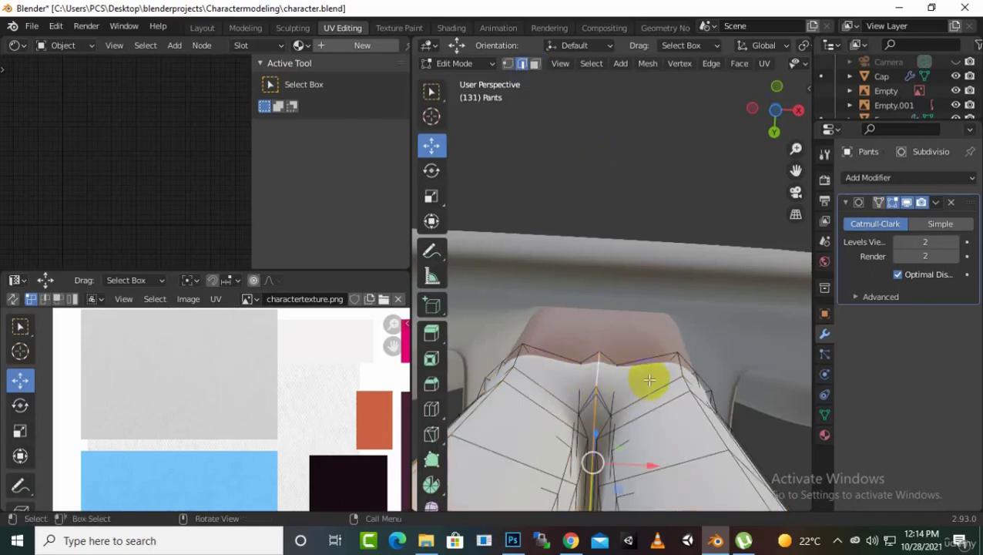
scroll(649, 378, down, 2)
right_click(640, 394)
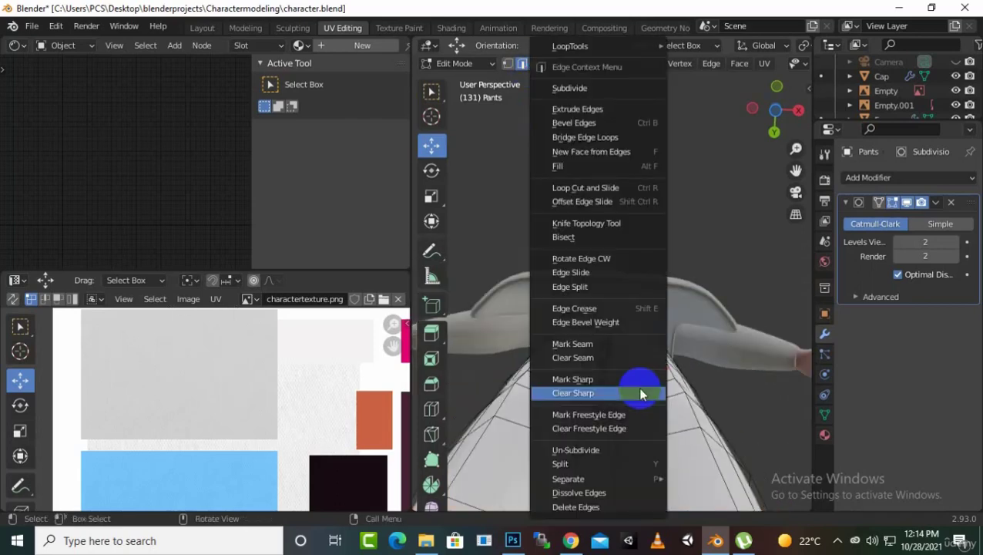
click(637, 344)
- Select all of the Pants mesh and unwrap it using the marked seam
scroll(666, 358, down, 5)
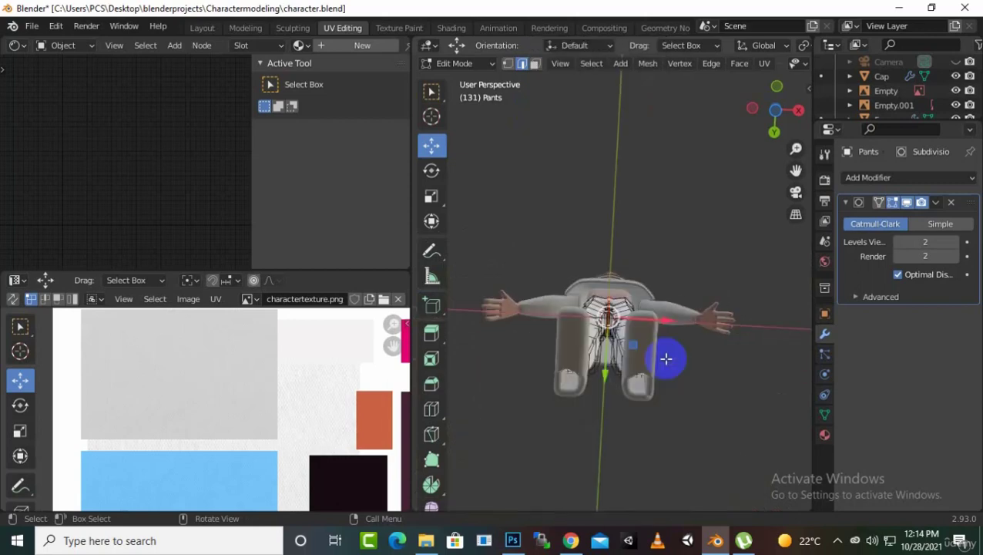
key(a)
key(u)
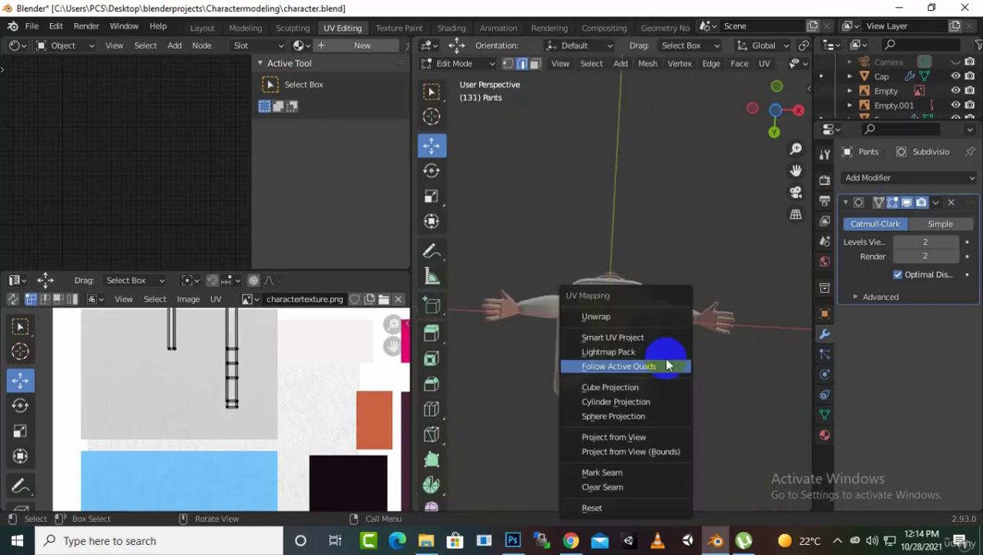
click(644, 324)
scroll(241, 461, down, 5)
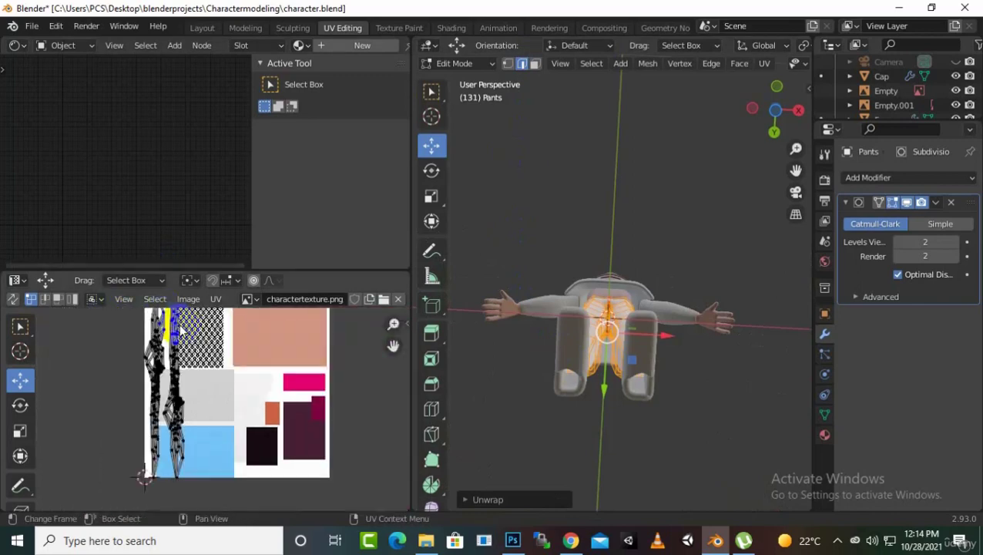
- Scale the entire UV layout of the Pants to about 0.26 and move it onto the light grey swatch
click(181, 441)
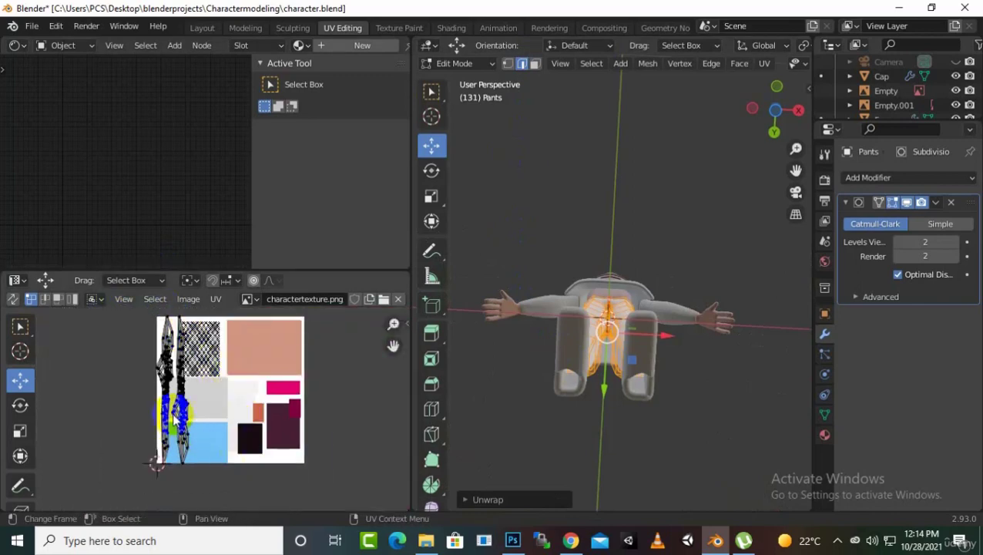
click(322, 408)
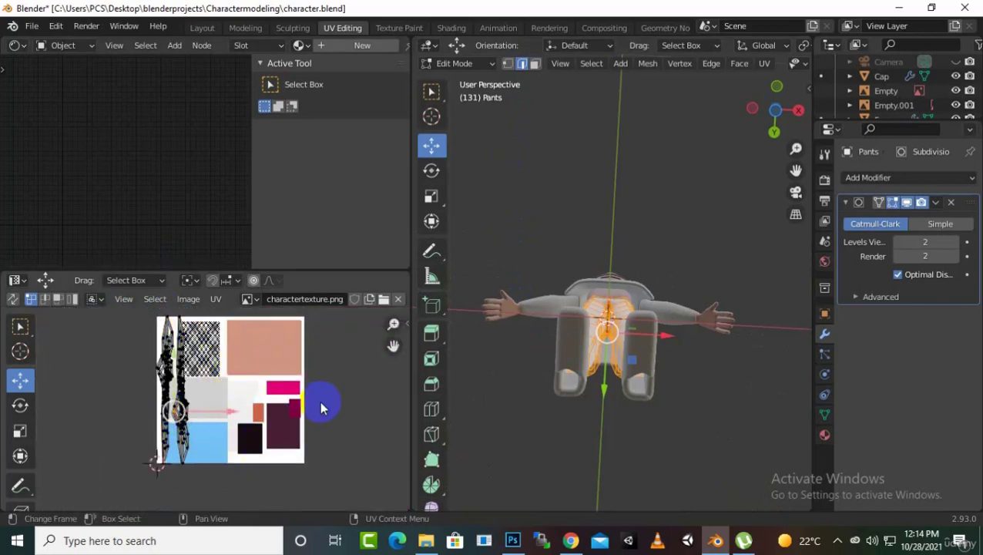
key(a)
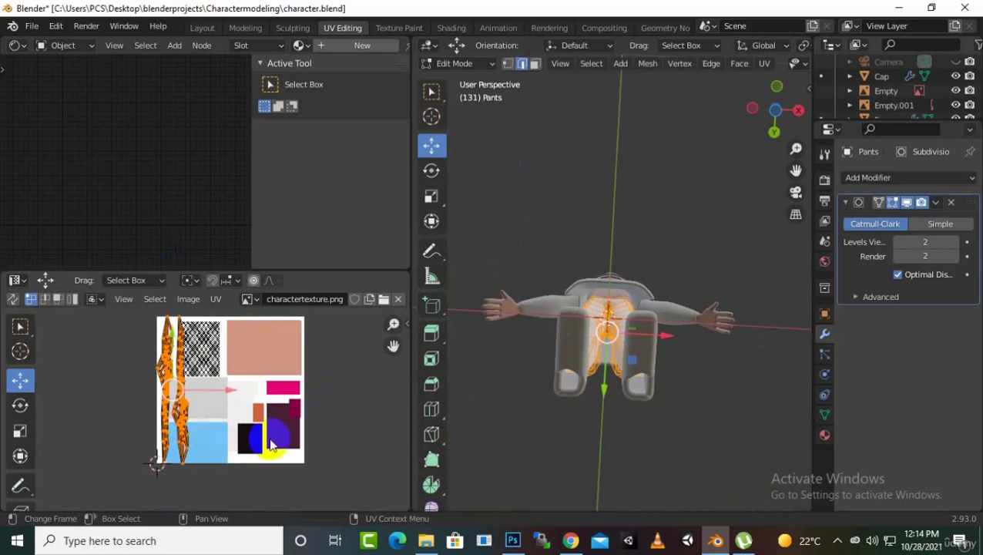
key(s)
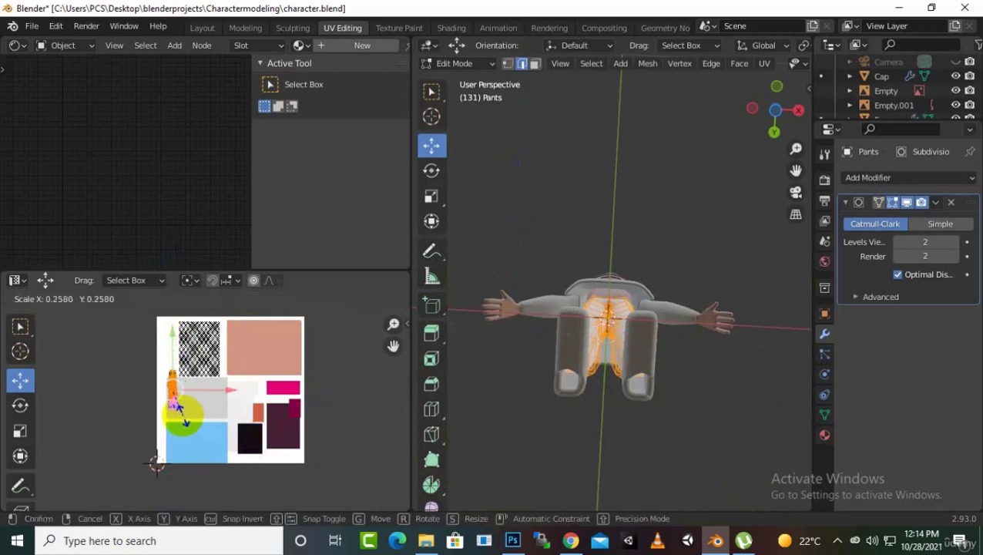
click(183, 416)
key(g)
click(196, 356)
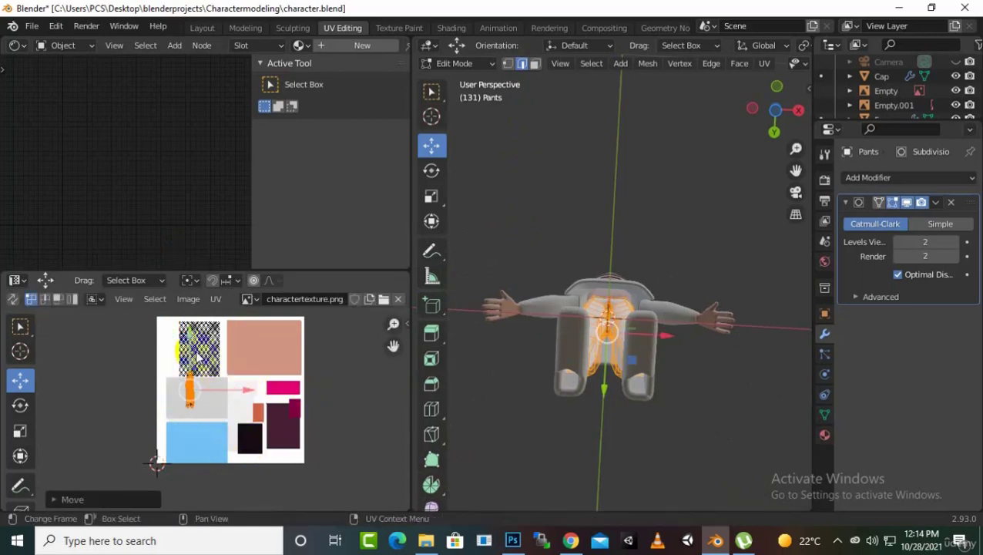
key(g)
click(173, 348)
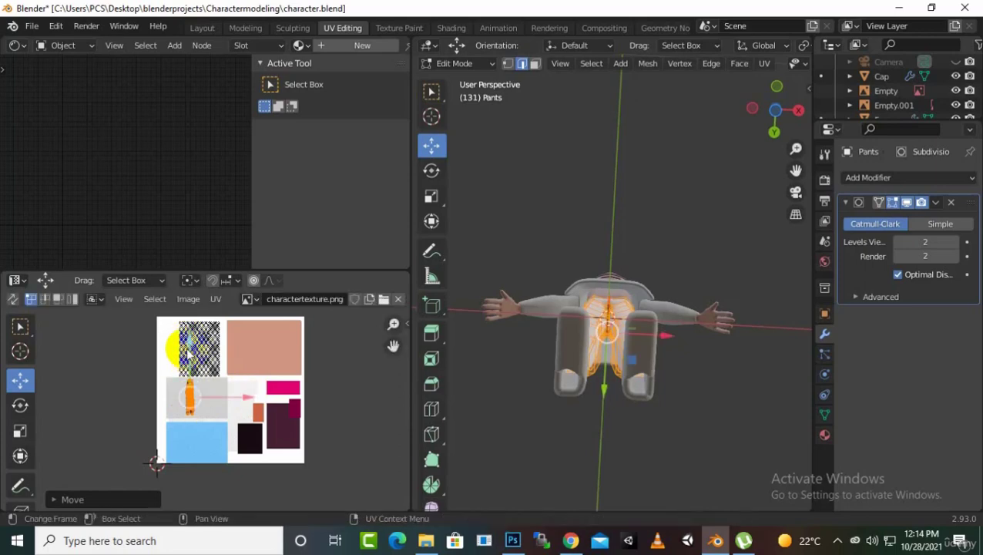
- Return to Object Mode and examine the Pants from below, up close and from the front
scroll(621, 408, up, 8)
scroll(630, 406, down, 8)
middle_drag(631, 406, 709, 495)
key(Tab)
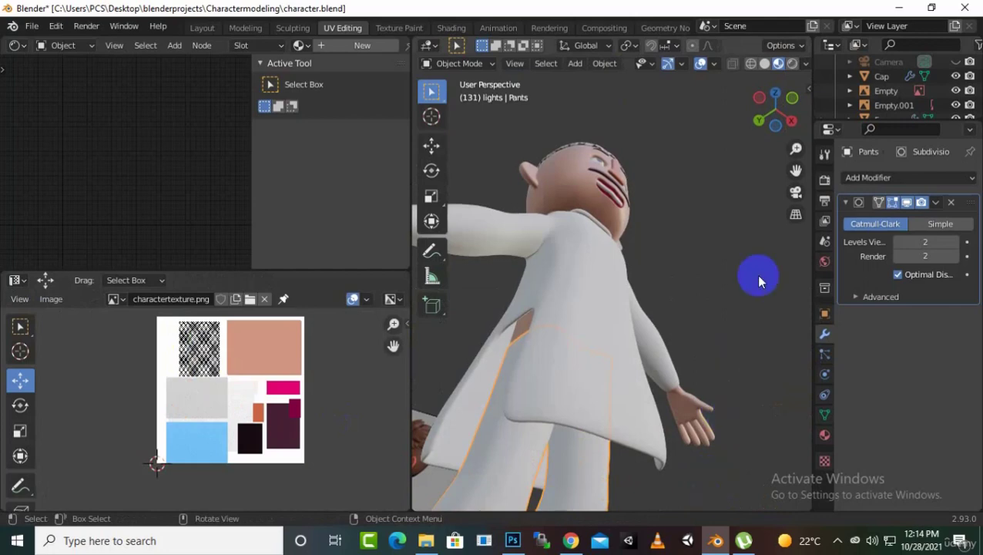
middle_drag(794, 175, 810, 108)
scroll(730, 221, up, 3)
scroll(595, 306, up, 3)
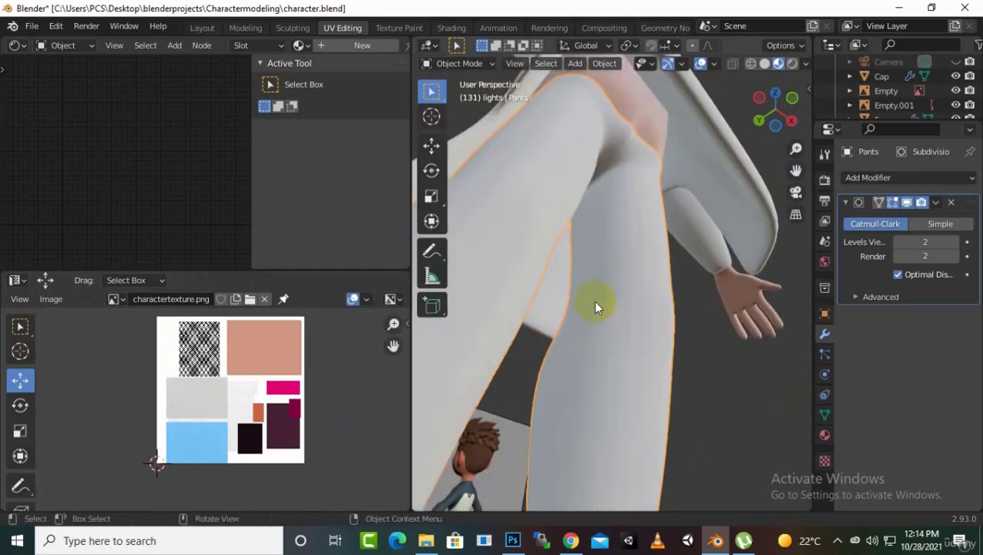
middle_drag(595, 307, 554, 381)
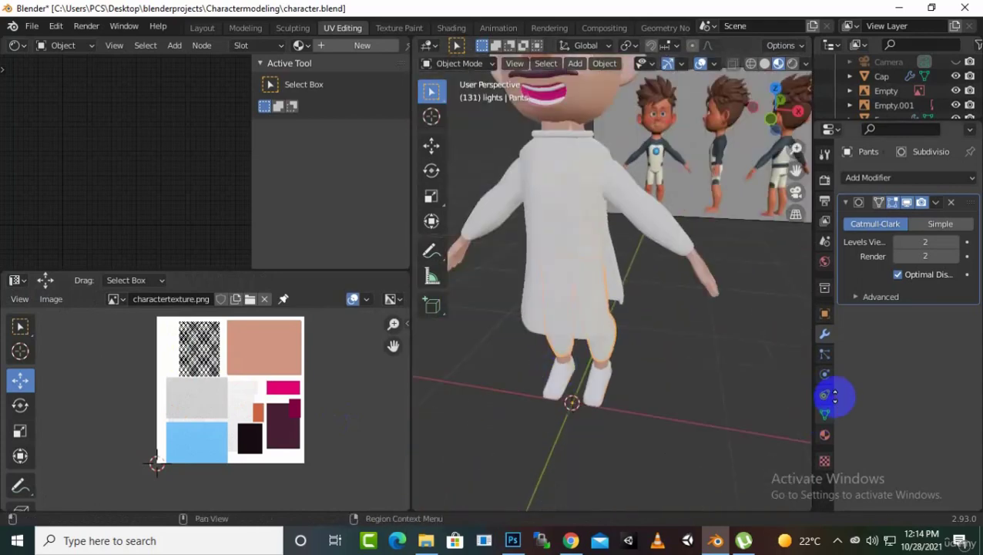
middle_drag(757, 397, 790, 343)
- Select the whole Shirt mesh in Edit Mode and scale its UV layout to about 0.36
click(592, 232)
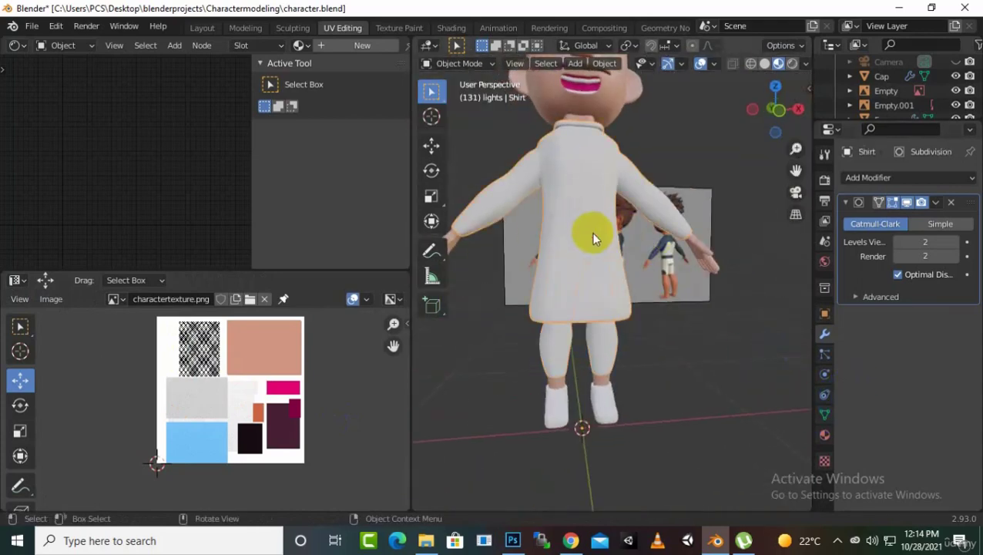
key(Tab)
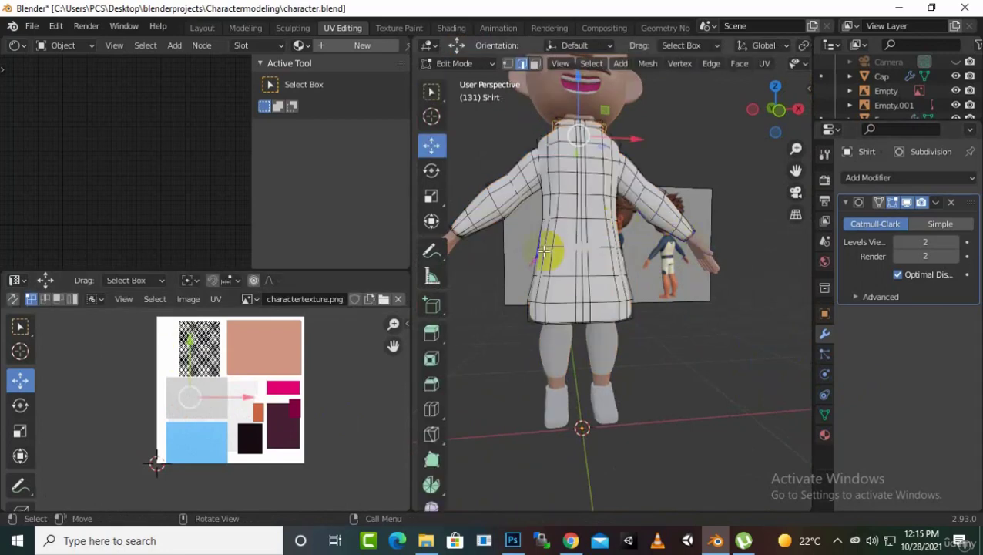
key(a)
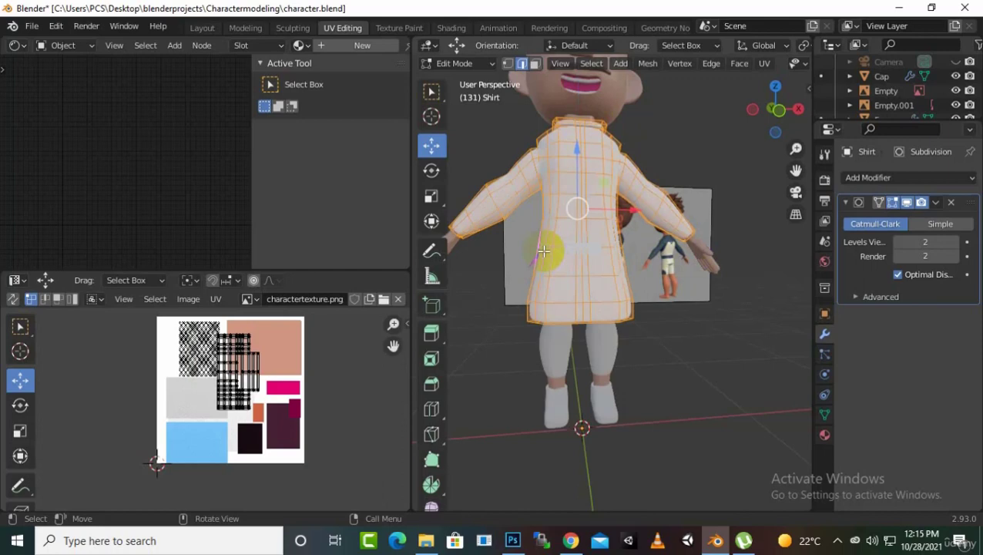
scroll(325, 377, up, 3)
scroll(324, 396, down, 1)
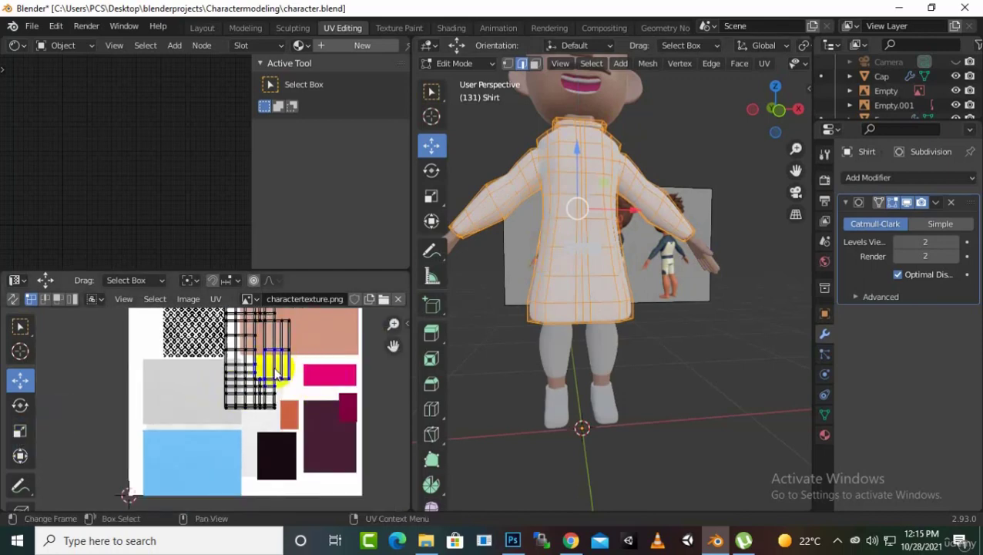
scroll(301, 372, down, 1)
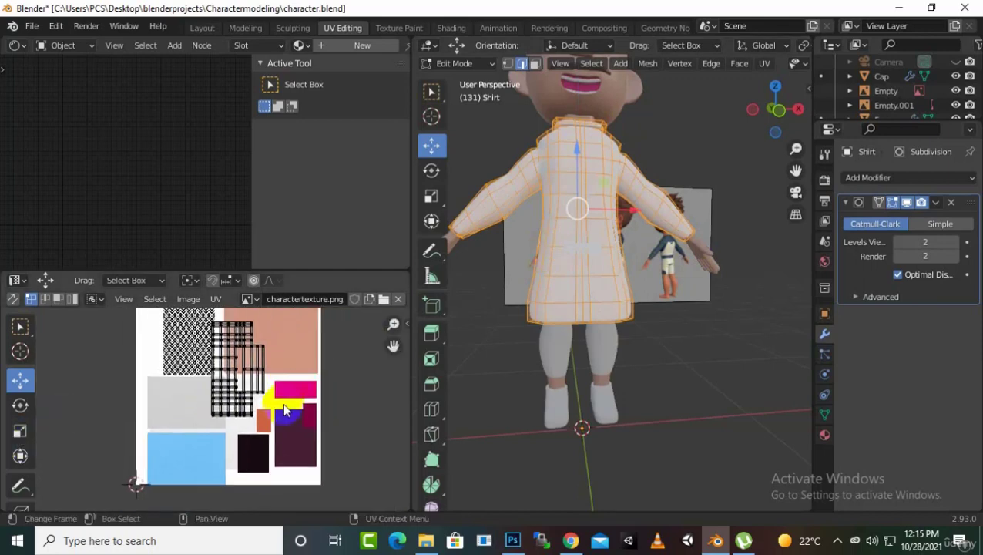
click(248, 339)
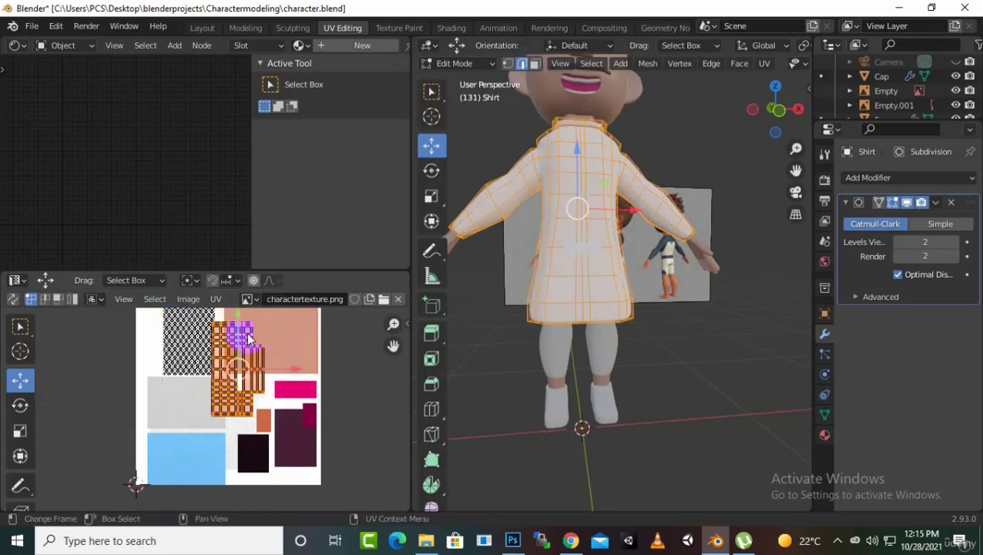
key(s)
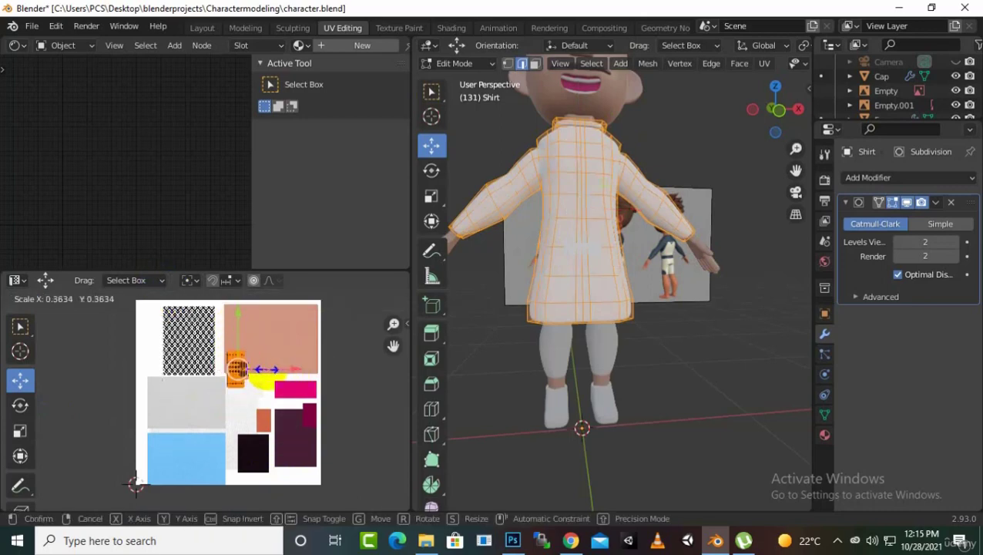
click(239, 356)
- Move the Shirt's UV layout onto the light blue swatch and return to Object Mode
key(g)
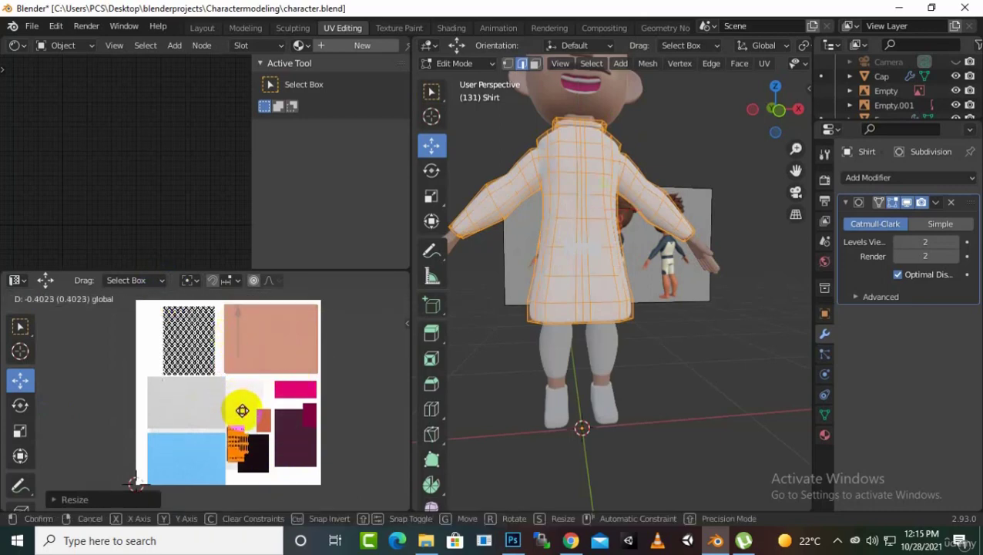
click(241, 426)
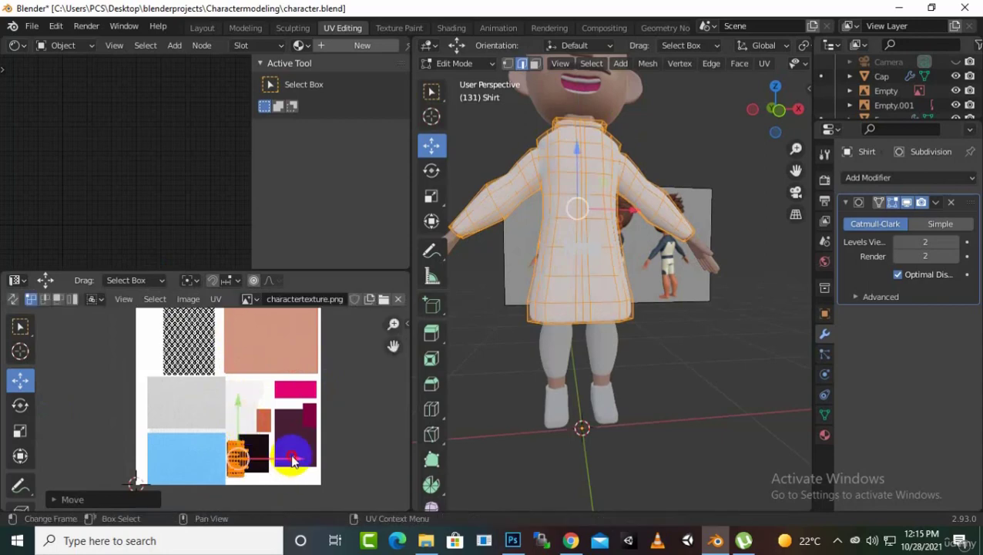
drag(292, 459, 251, 464)
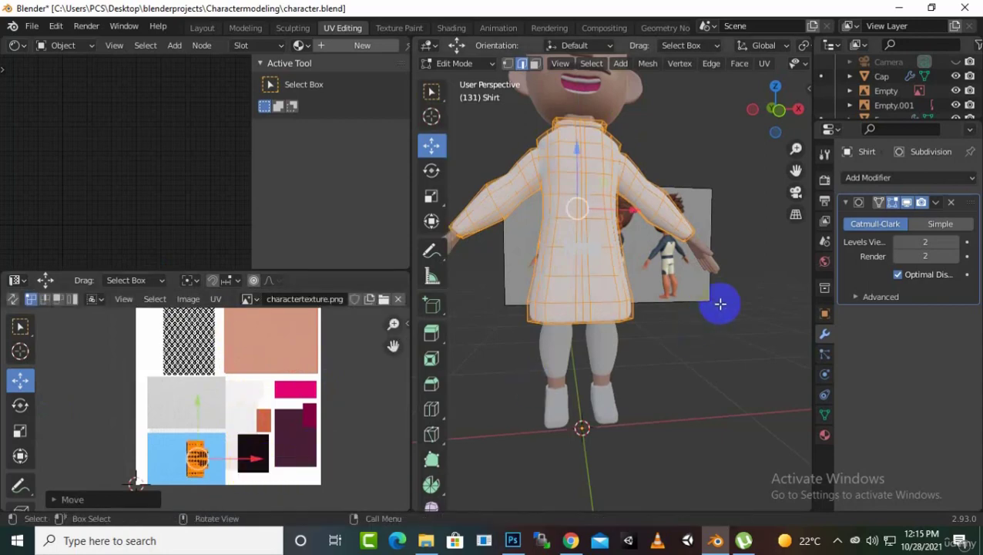
key(Tab)
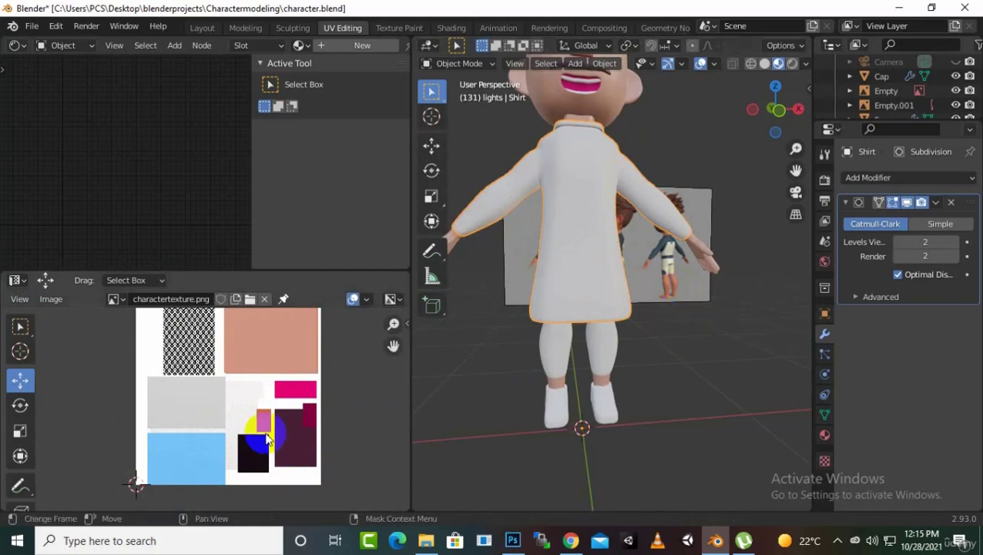
- Assign the existing BidyMAterial material to the Pants
click(593, 259)
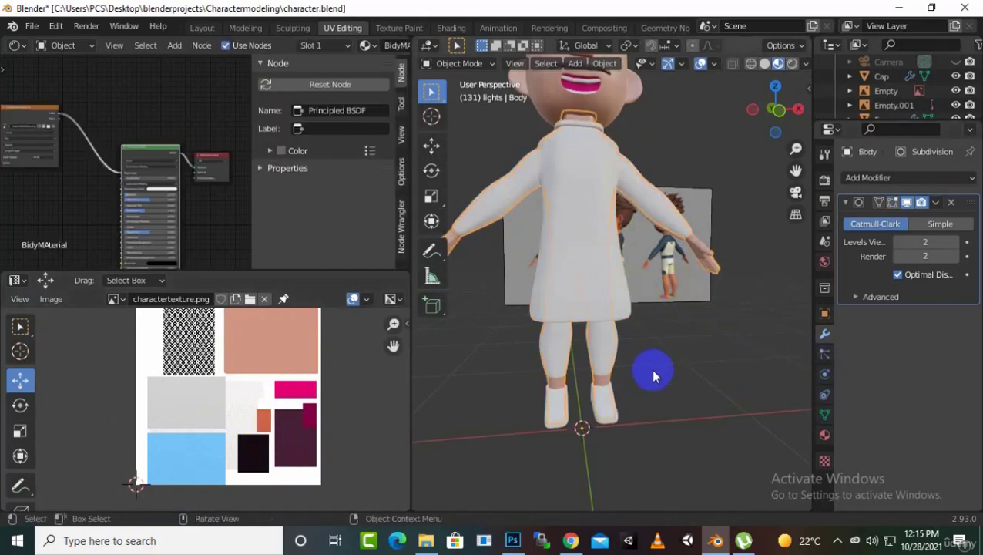
click(612, 345)
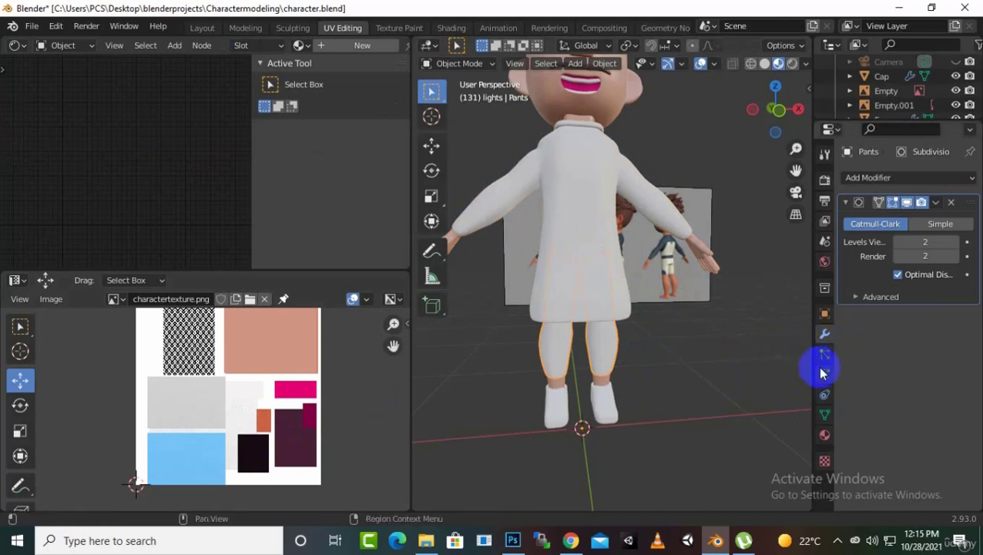
click(824, 434)
click(850, 240)
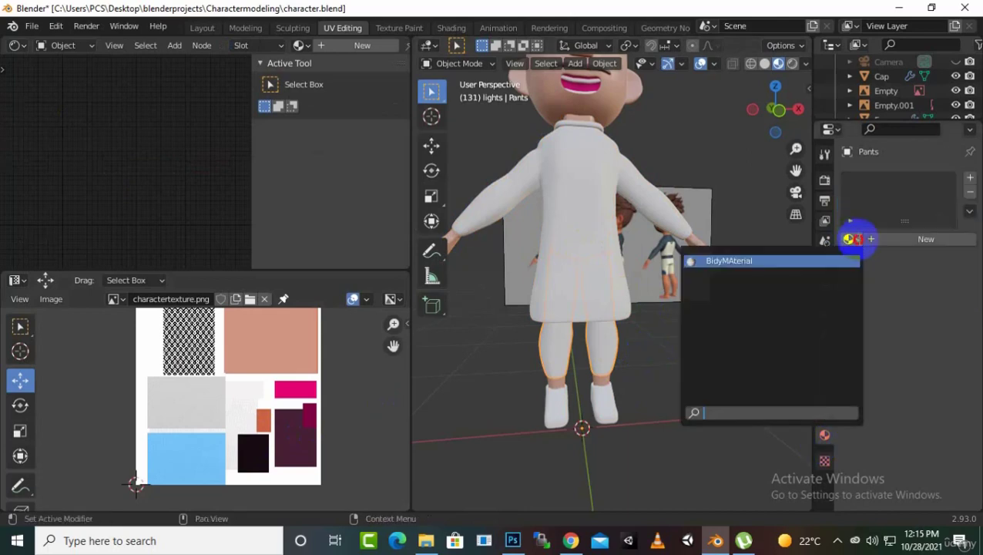
click(821, 266)
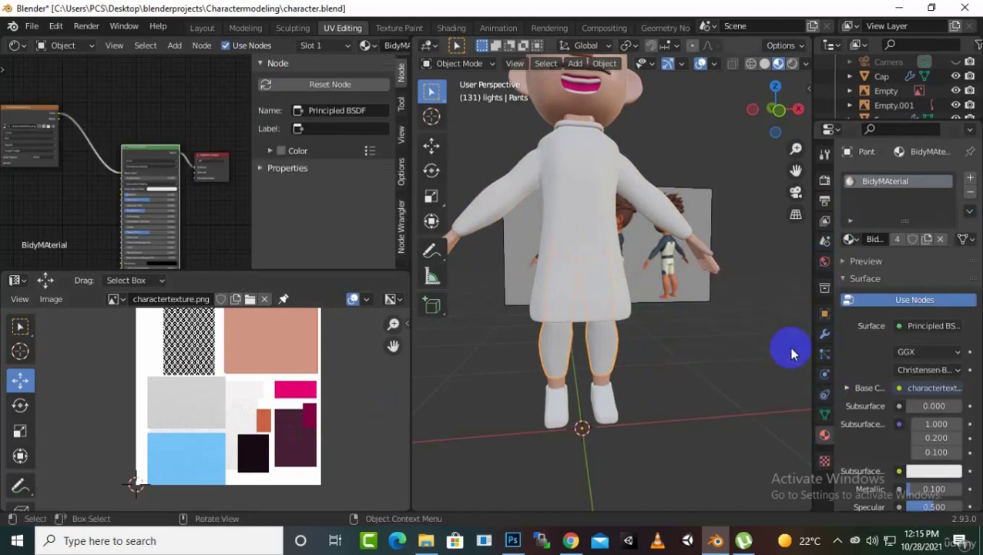
- Assign the existing BidyMAterial material to the Shirt and check its texture on the character
click(600, 266)
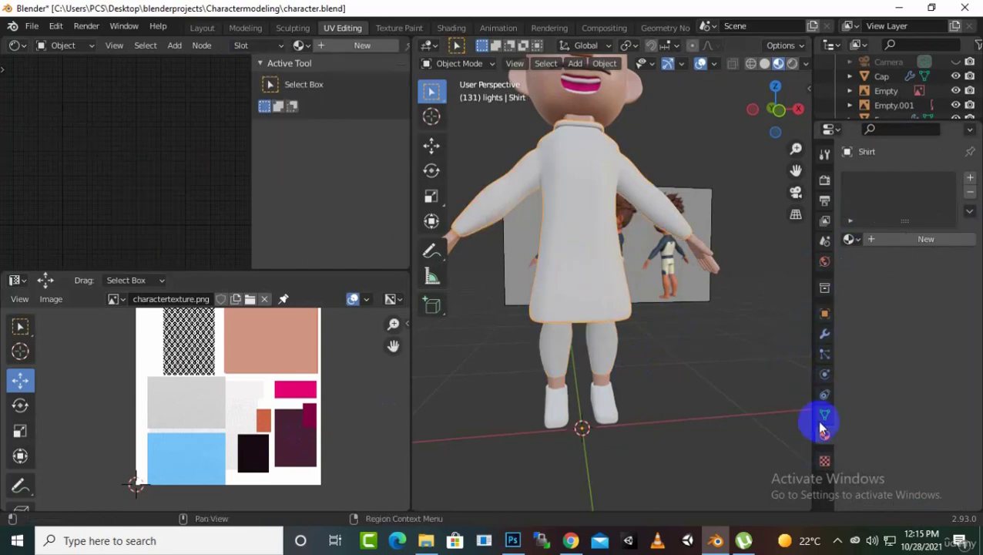
click(850, 240)
click(850, 261)
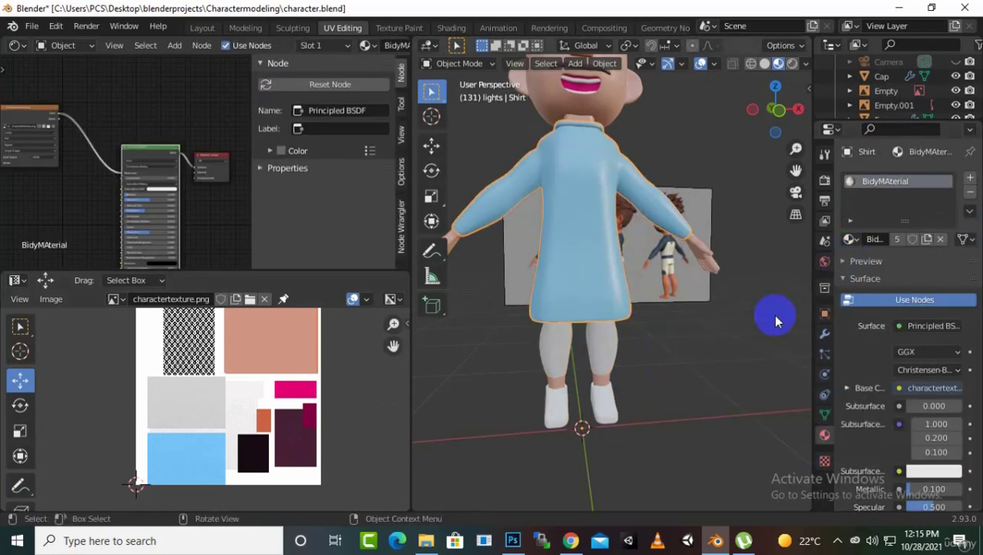
scroll(531, 206, up, 5)
middle_drag(542, 198, 661, 266)
scroll(610, 276, down, 5)
scroll(611, 279, up, 5)
scroll(611, 276, down, 5)
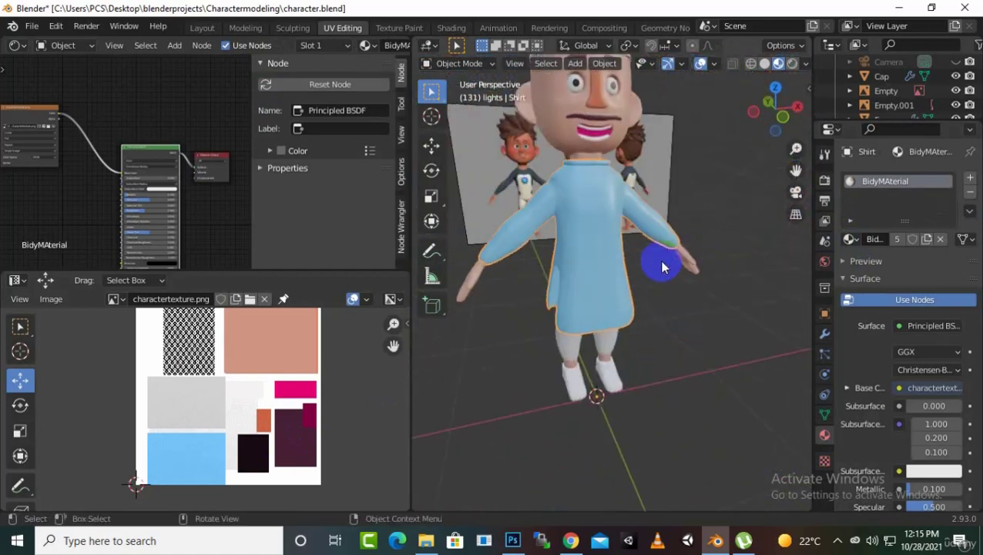
- Assign the existing BidyMAterial material to the Shoes
drag(785, 185, 673, 289)
click(614, 254)
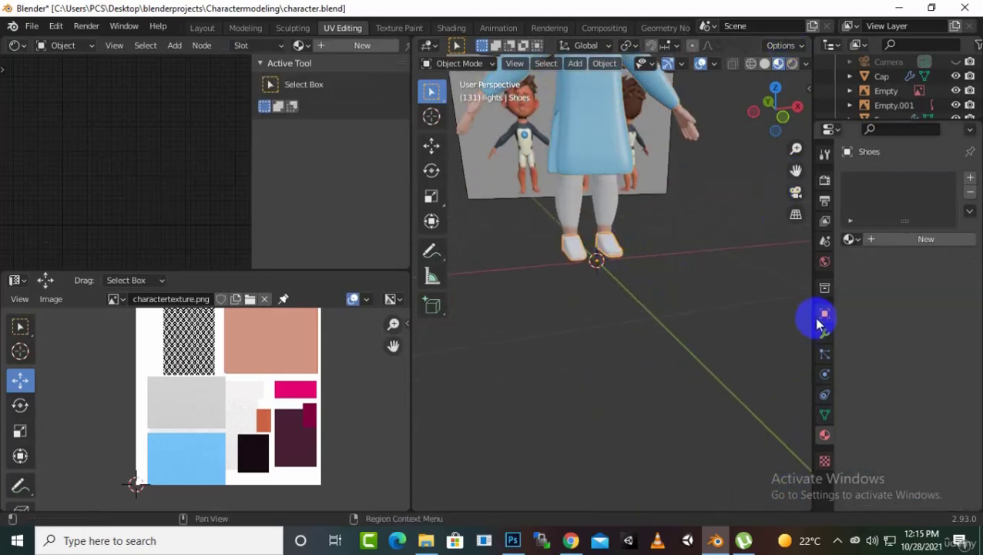
click(850, 239)
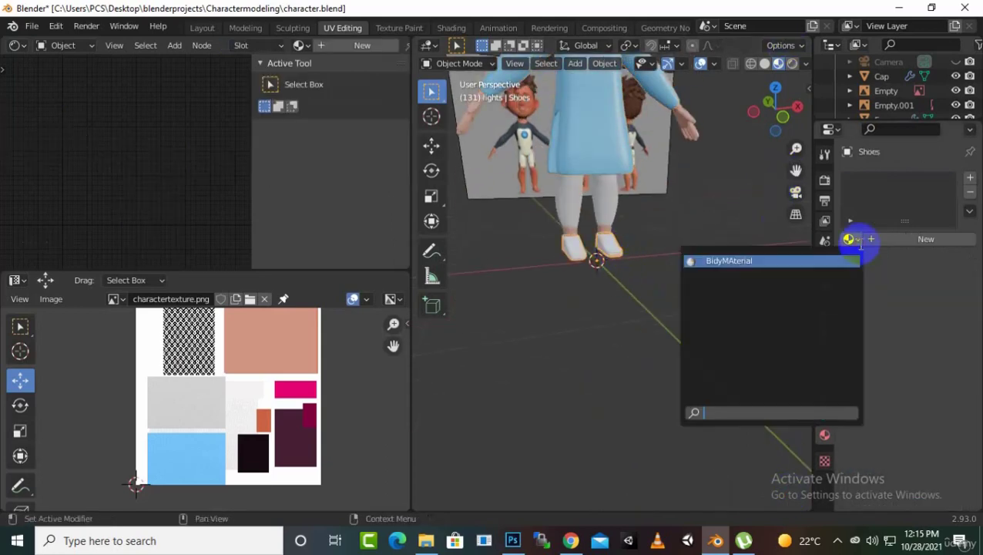
click(824, 264)
- Apply the Solidify modifier on the Shoes
click(823, 338)
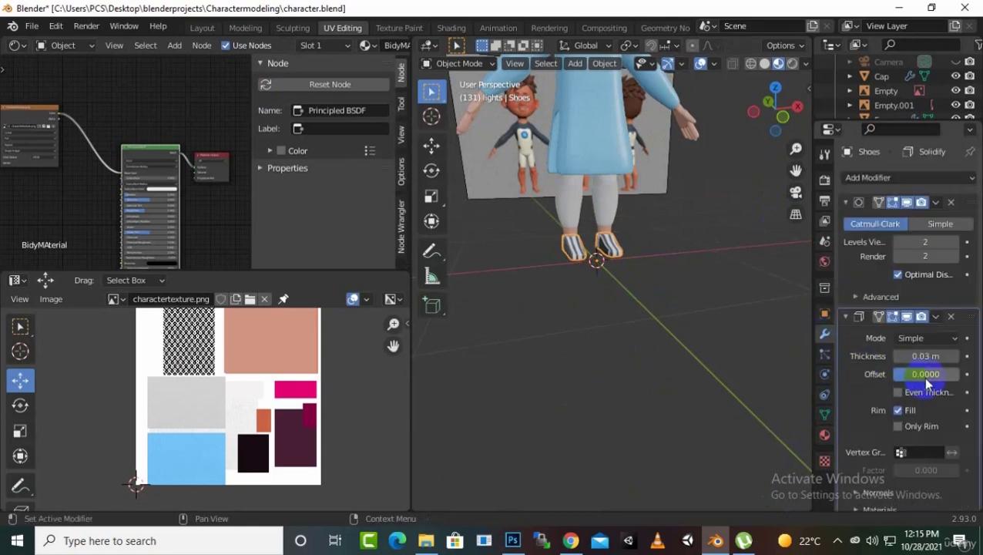
click(935, 317)
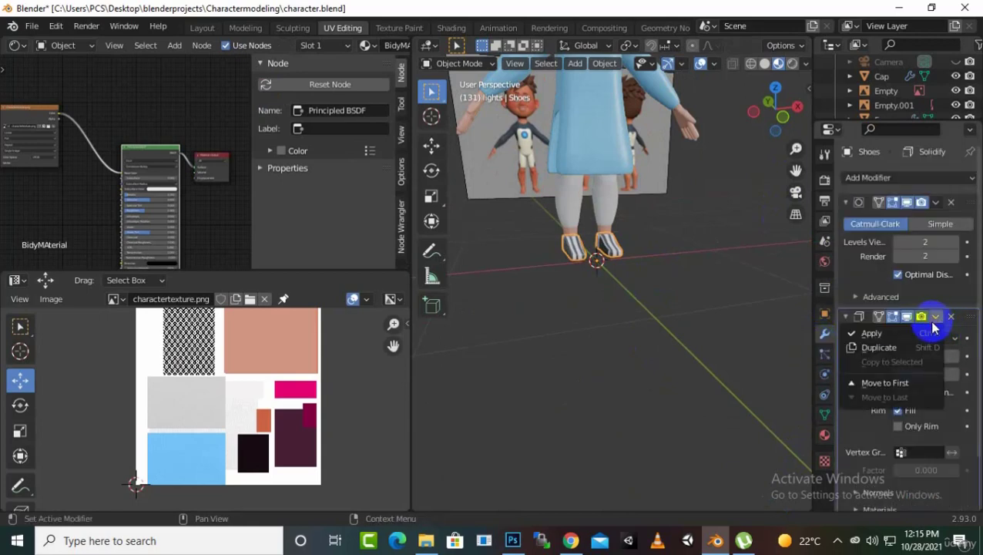
click(885, 333)
- Enter Edit Mode on the Shoes and select the whole mesh to show its UV layout over the texture
scroll(641, 253, up, 2)
key(Tab)
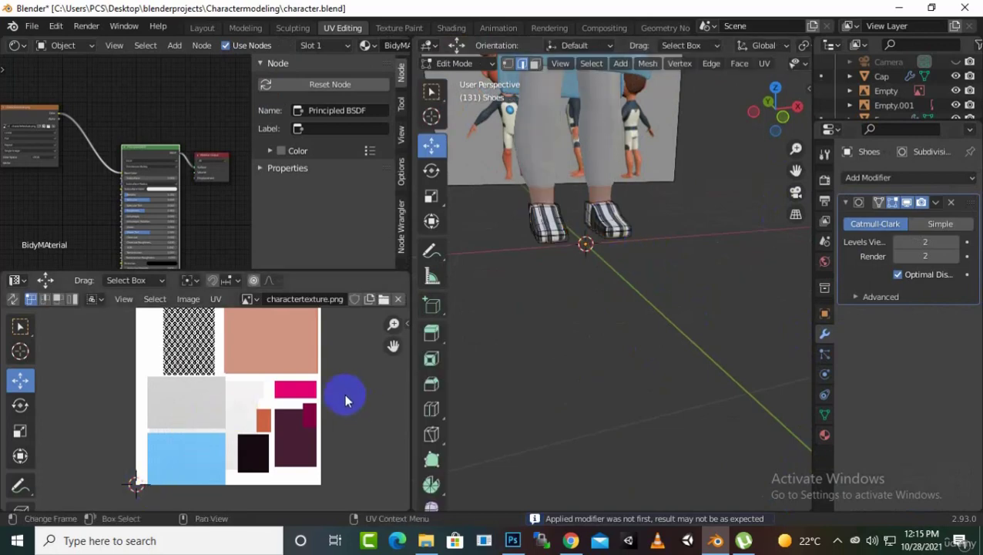
scroll(305, 393, down, 4)
scroll(533, 263, up, 1)
key(l)
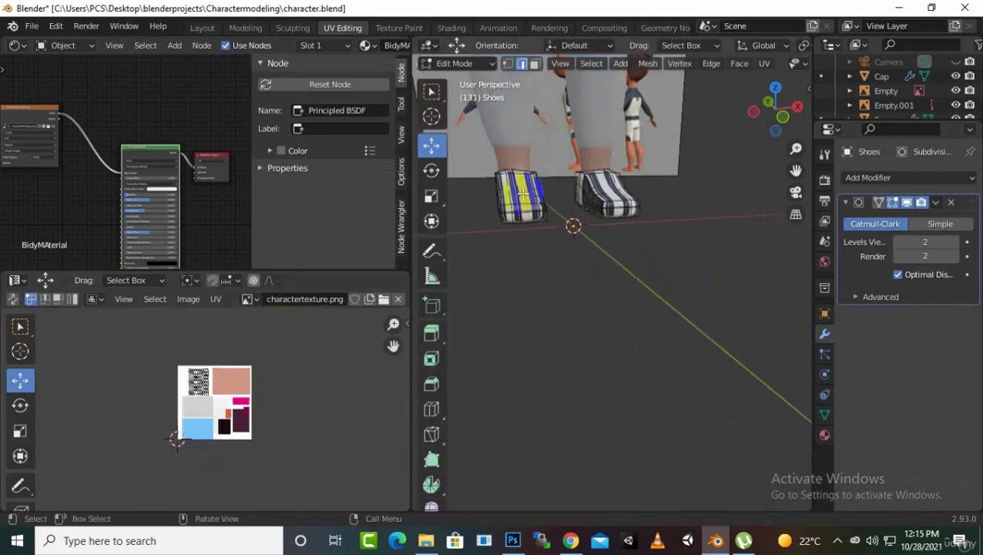
key(a)
- Select all of the Shoes' UVs and scale the layout down to a small fraction of the texture
scroll(187, 449, up, 3)
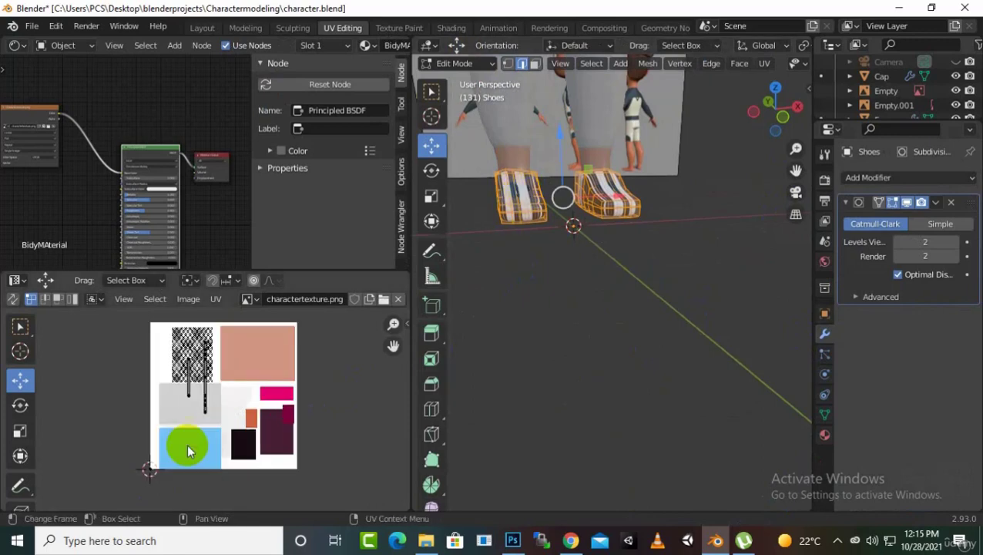
scroll(214, 431, up, 2)
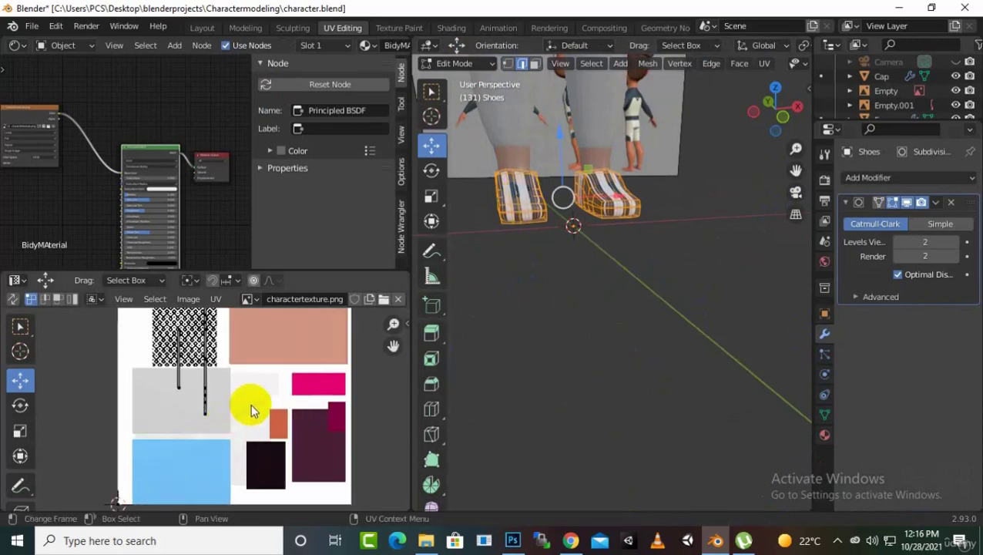
scroll(251, 405, up, 1)
scroll(272, 443, up, 2)
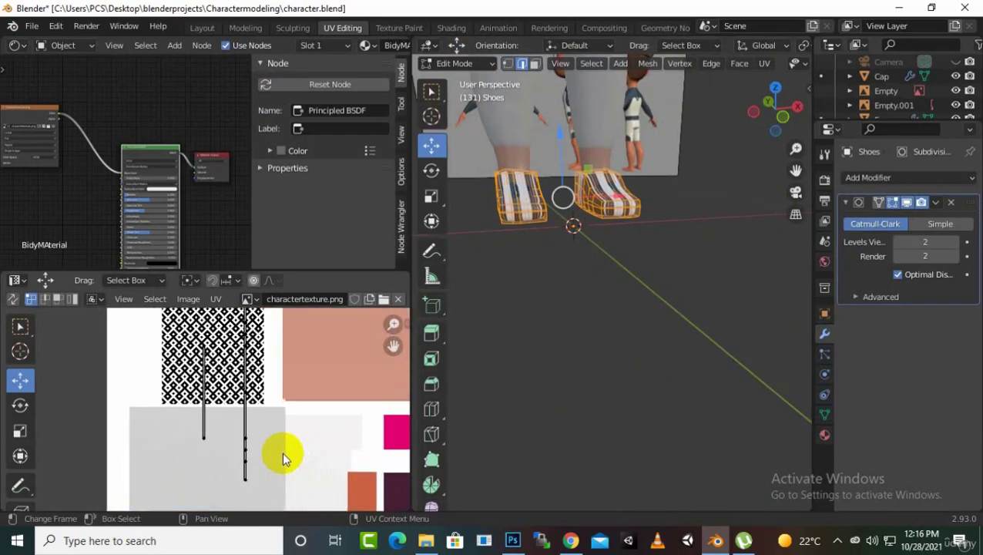
scroll(281, 456, down, 4)
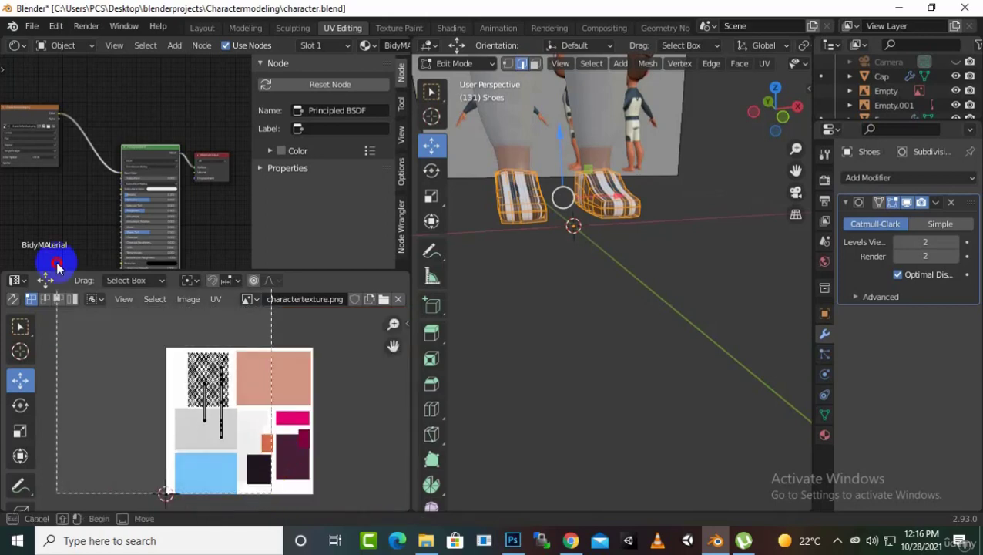
key(s)
click(252, 400)
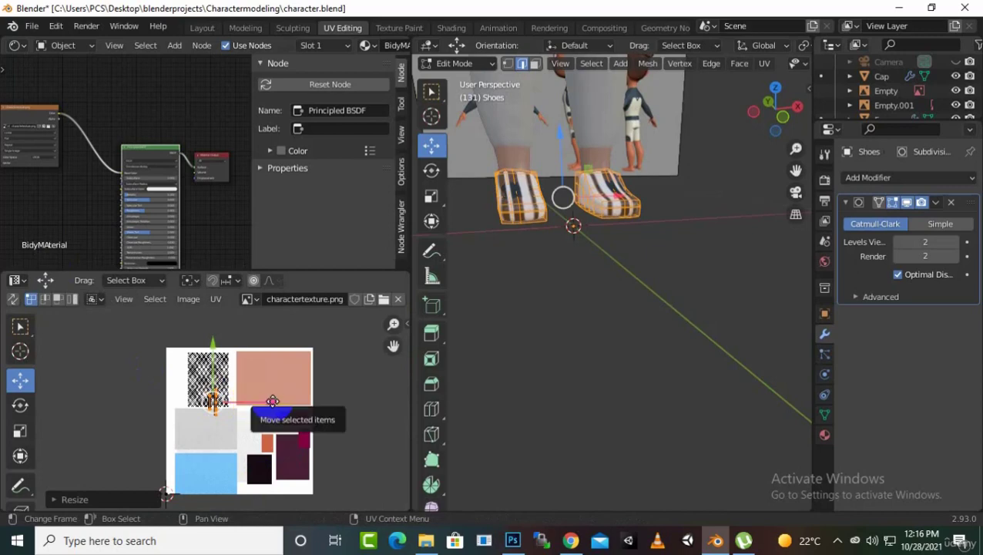
- Move the Shoes' UV layout across the texture onto the small dark magenta swatch
drag(252, 400, 360, 416)
scroll(360, 416, up, 3)
middle_drag(368, 440, 231, 391)
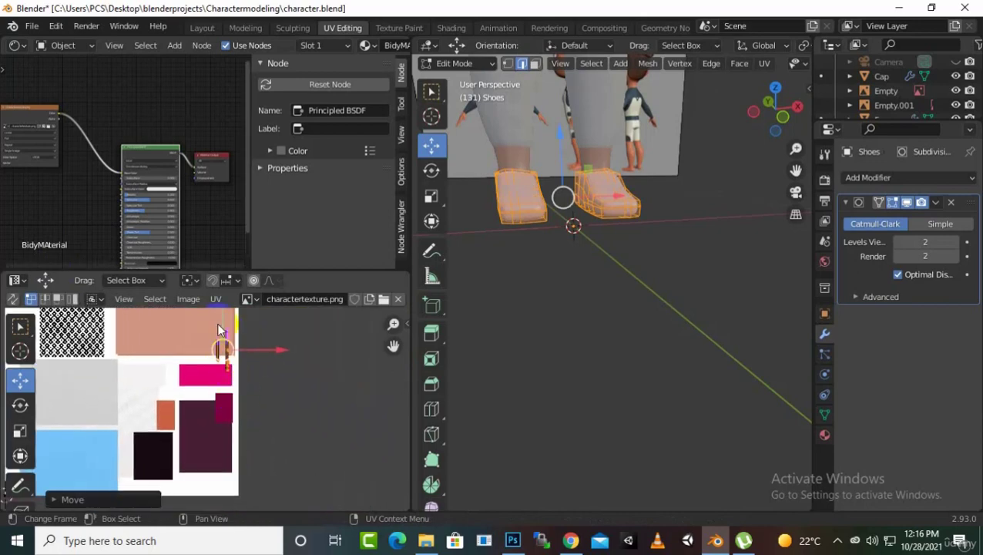
drag(221, 322, 237, 372)
- Scale the Shoes' UV layout down further and shift it to centre it on the dark magenta swatch
scroll(357, 324, up, 2)
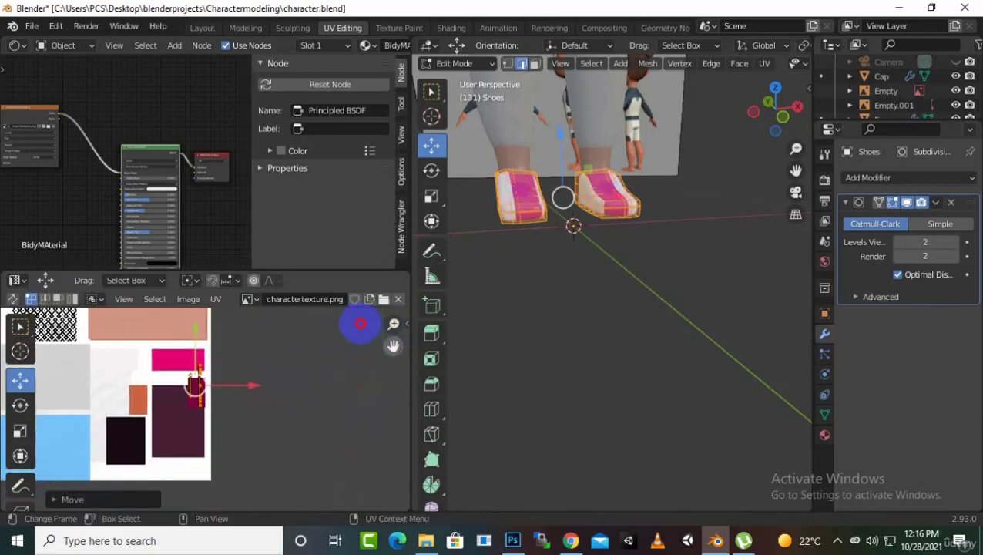
scroll(158, 410, up, 4)
key(s)
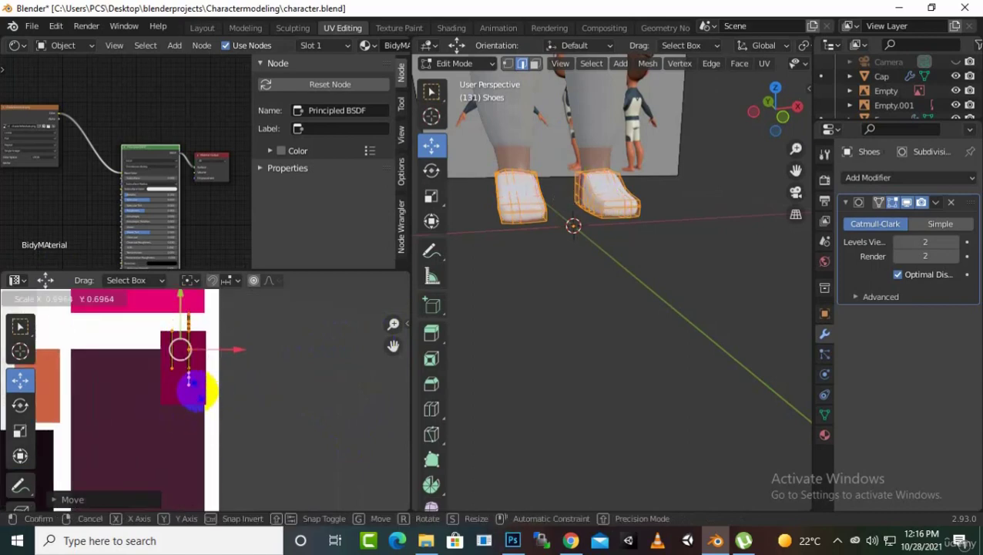
click(177, 319)
drag(177, 320, 181, 336)
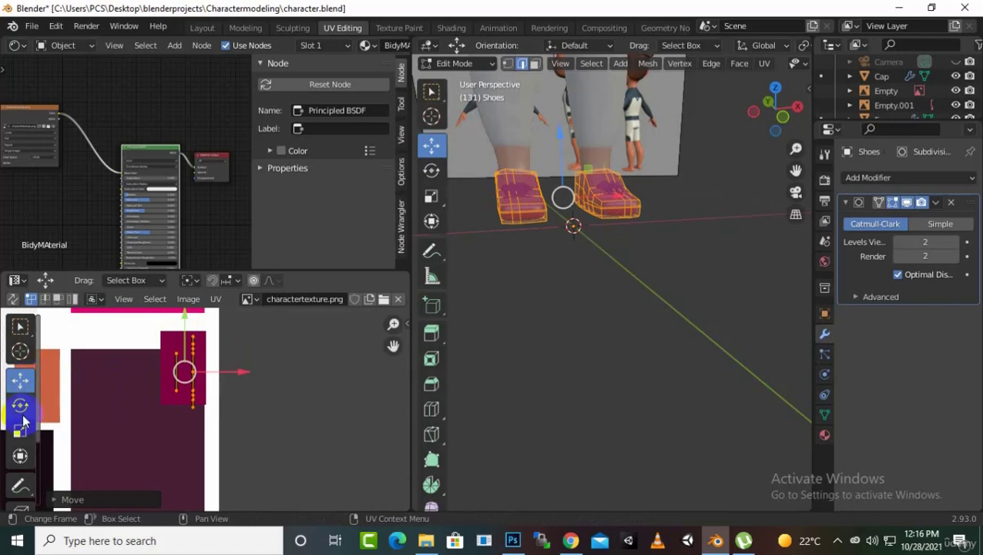
- Shrink the Shoes' UV layout vertically and widen it slightly inside the dark magenta swatch, and return to Object Mode
click(20, 429)
drag(186, 322, 187, 344)
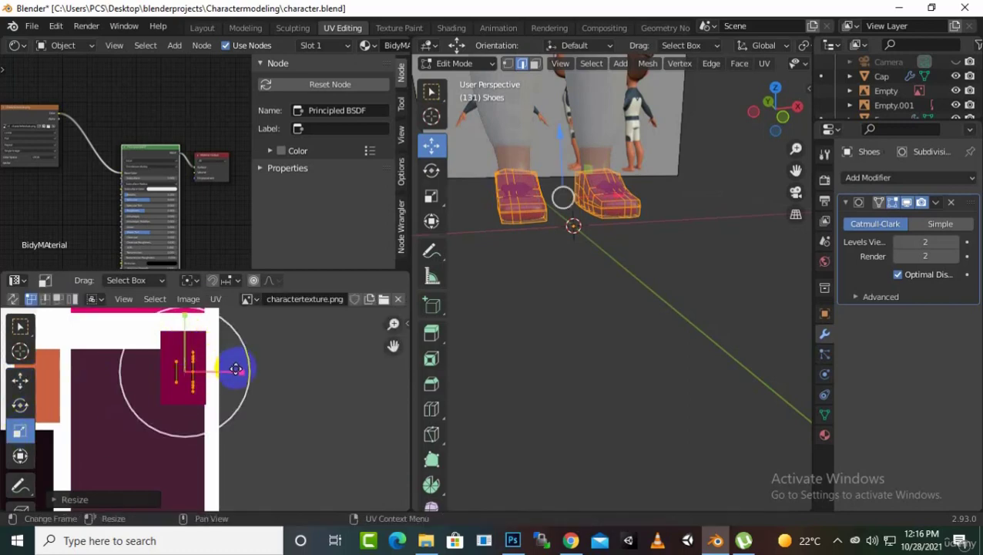
drag(241, 372, 263, 379)
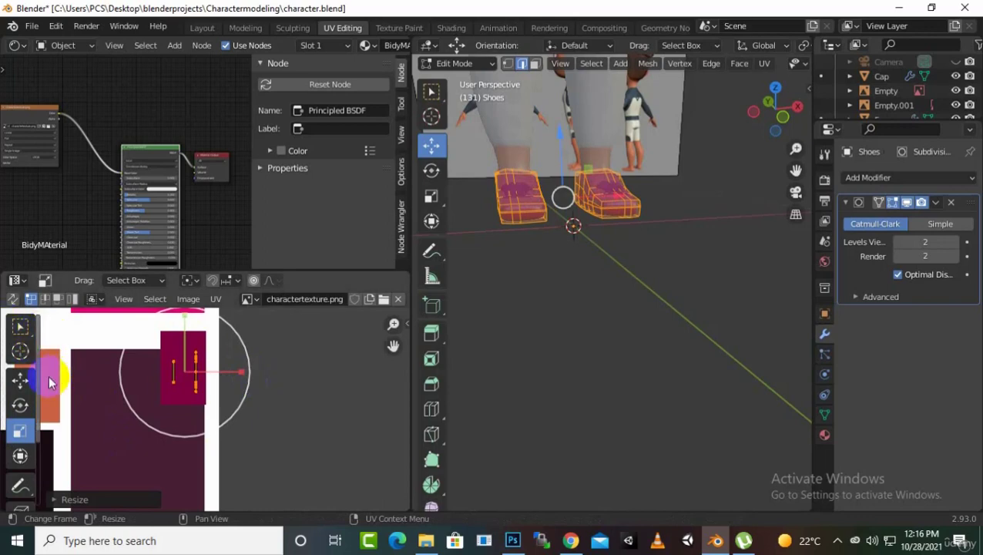
click(20, 378)
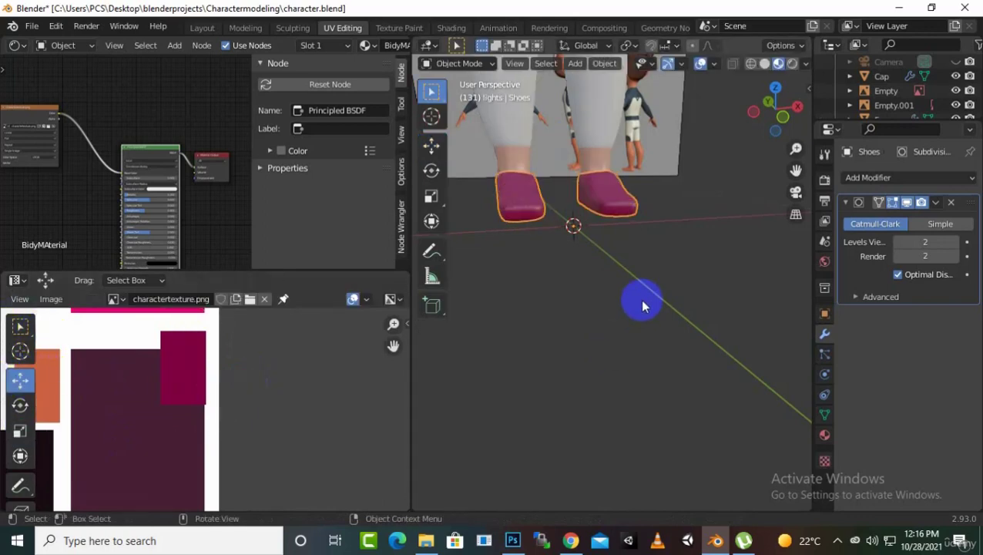
- Check the textured shoes on the whole character and save character.blend
mouse_move(641, 300)
middle_down()
mouse_move(629, 267)
mouse_move(622, 353)
mouse_move(549, 314)
mouse_move(638, 246)
mouse_move(656, 296)
middle_up()
scroll(644, 246, up, 3)
scroll(654, 292, down, 4)
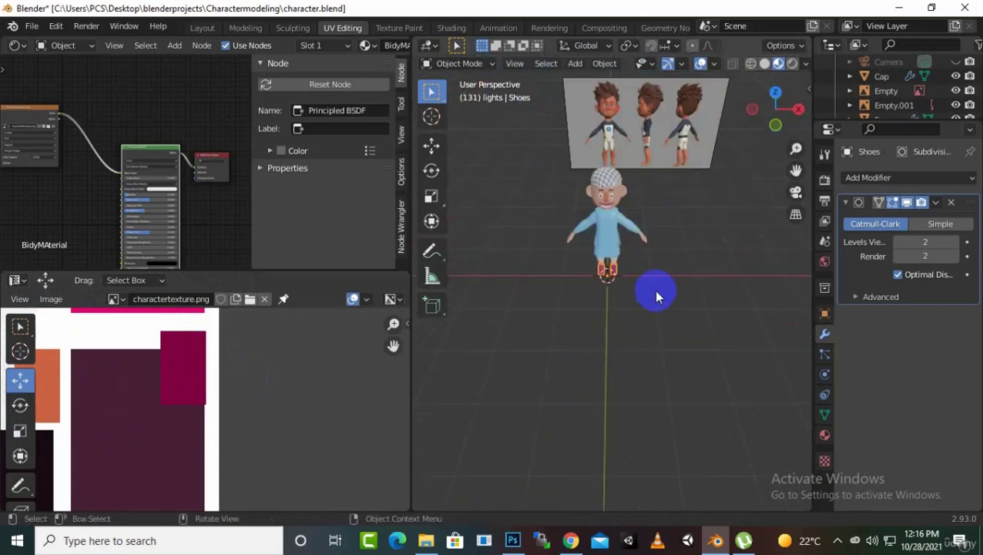
scroll(671, 281, up, 2)
drag(795, 170, 787, 176)
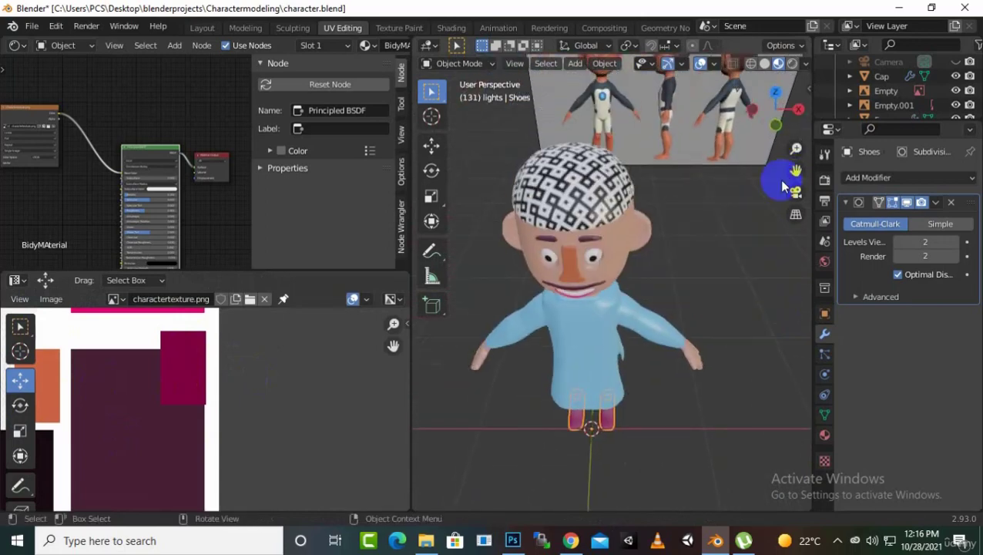
middle_drag(770, 189, 717, 198)
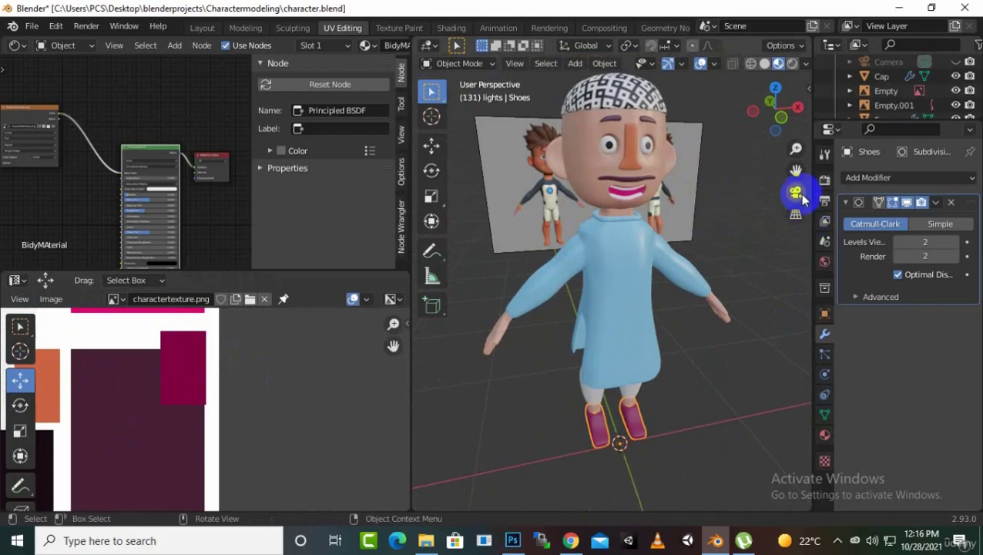
key(ctrl+s)
- Switch to the Layout workspace and set the viewport shading to Material Preview
scroll(642, 264, down, 5)
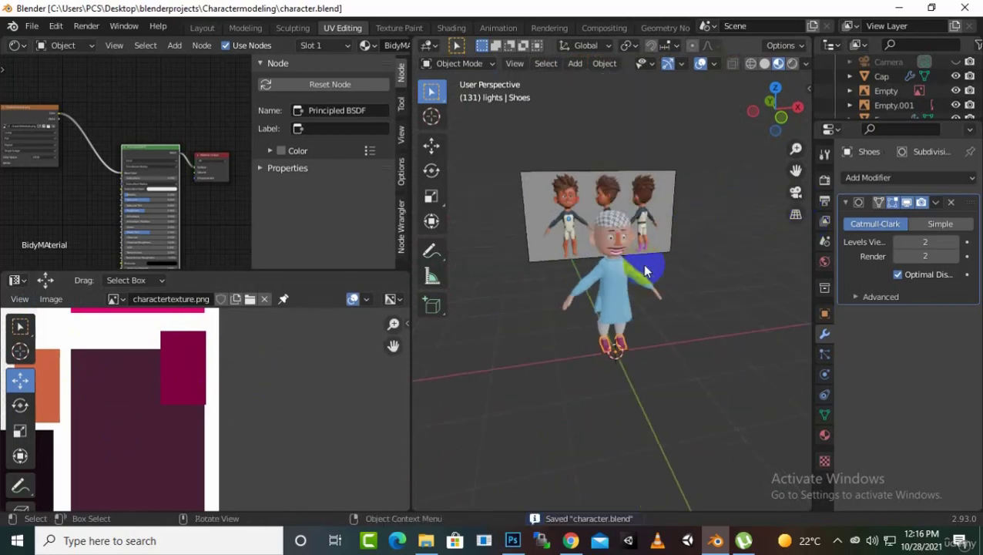
scroll(694, 332, up, 5)
middle_drag(722, 389, 703, 375)
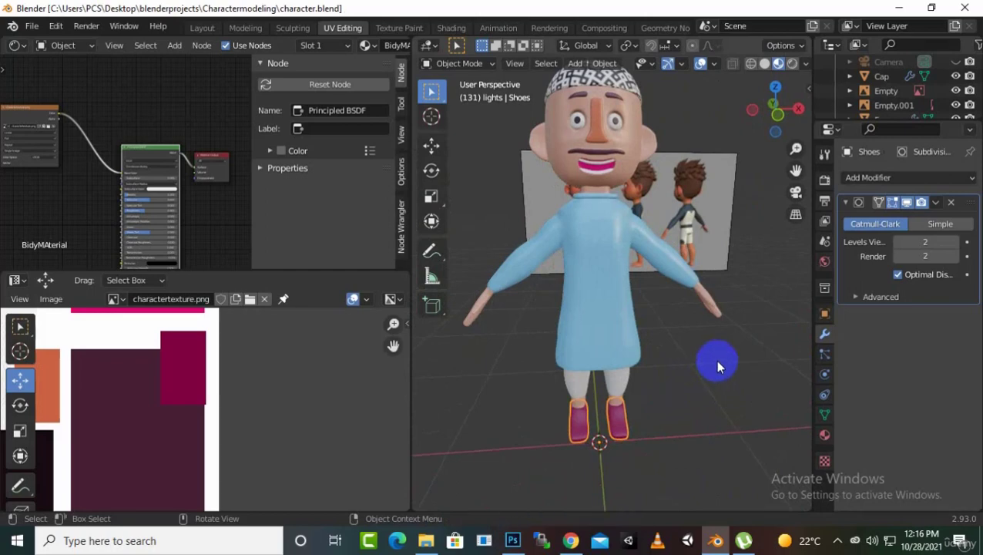
click(202, 27)
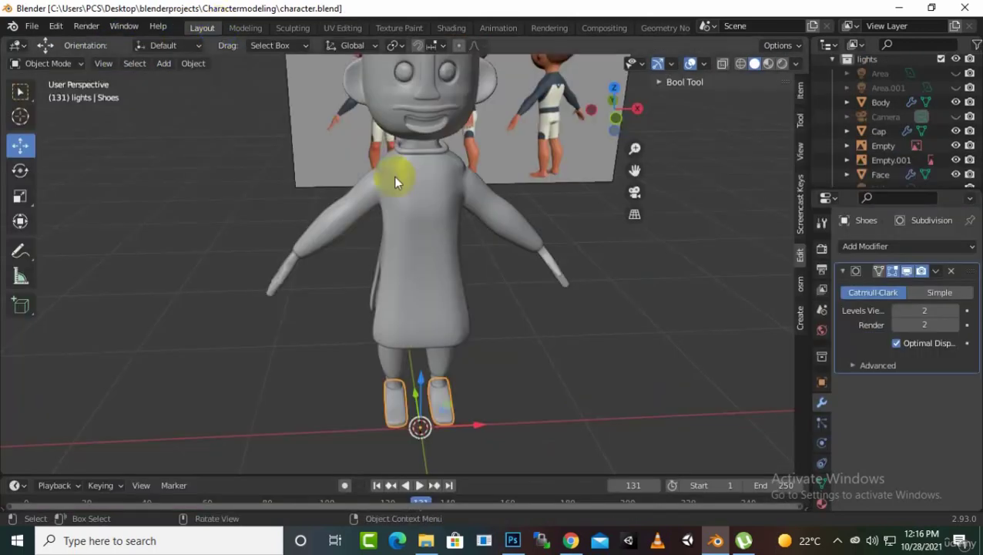
key(z)
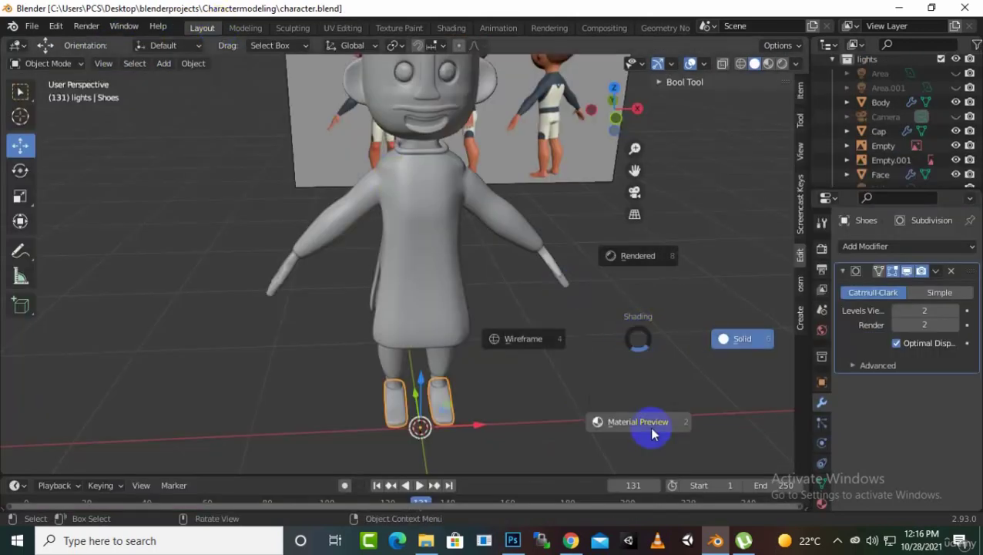
click(652, 432)
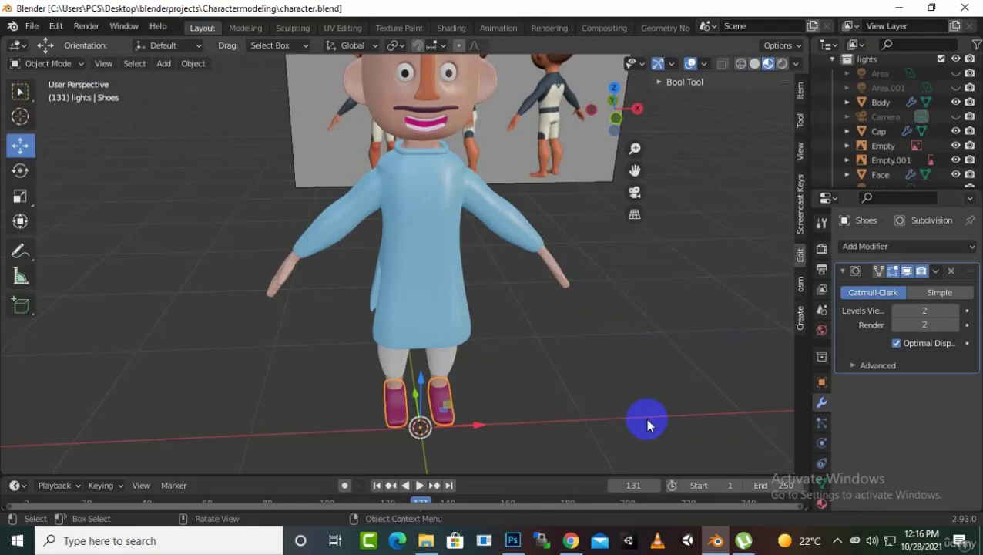